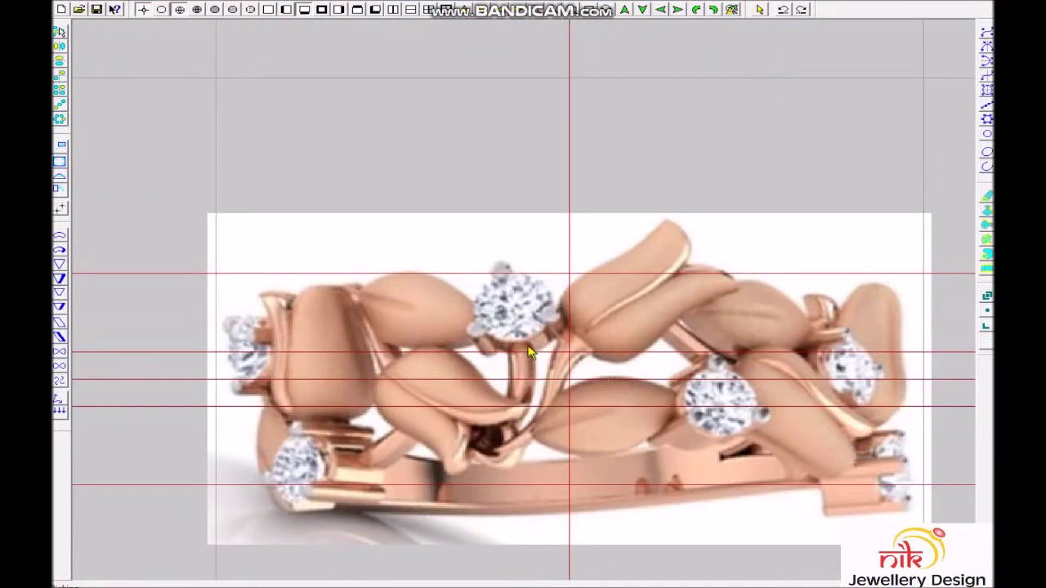
Step: Insert a pronged round stone from the Database at the centre
left_click(299, 315)
double_click(408, 169)
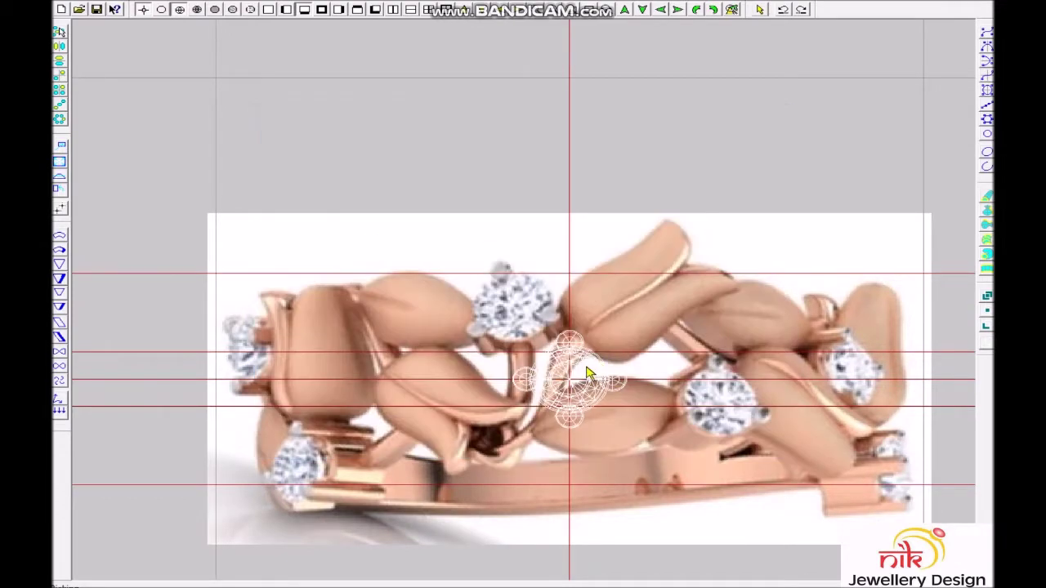
scroll(590, 370, "up", 3)
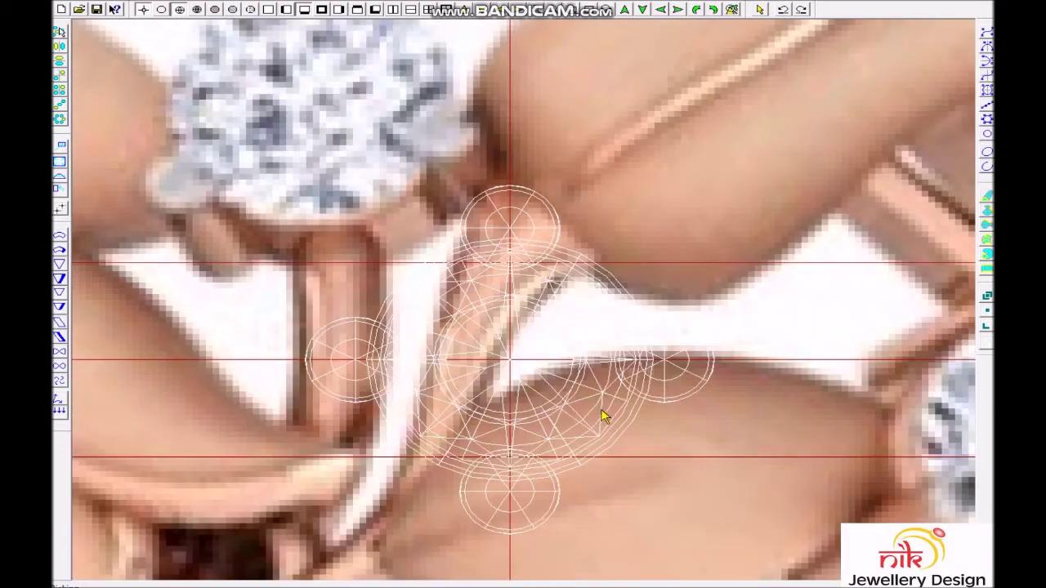
Step: Select the stone and its prongs and rotate it upright
left_click(540, 249)
scroll(550, 244, "up", 2)
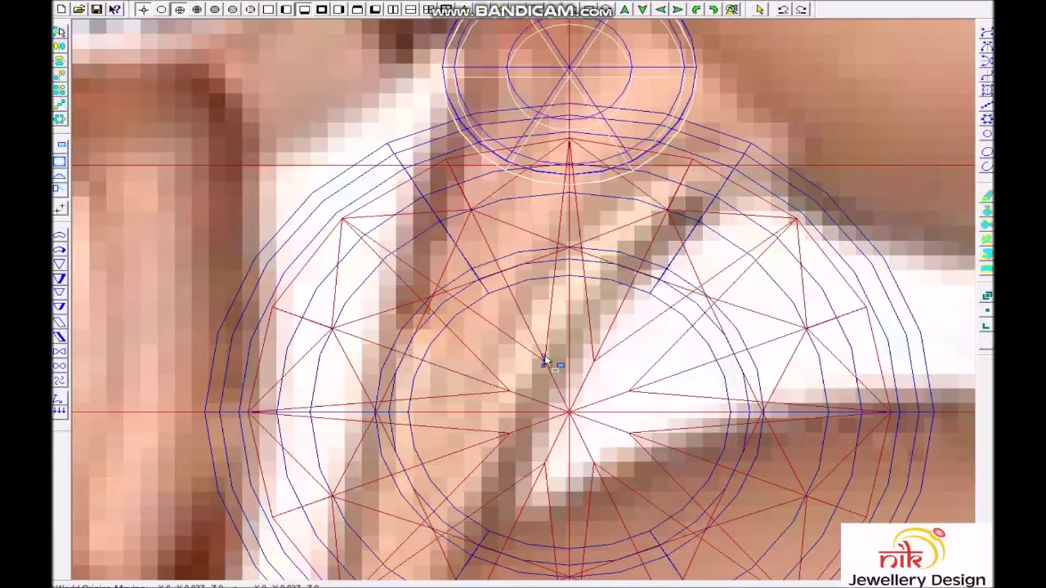
scroll(555, 362, "up", 1)
key("ctrl+r")
key("Return")
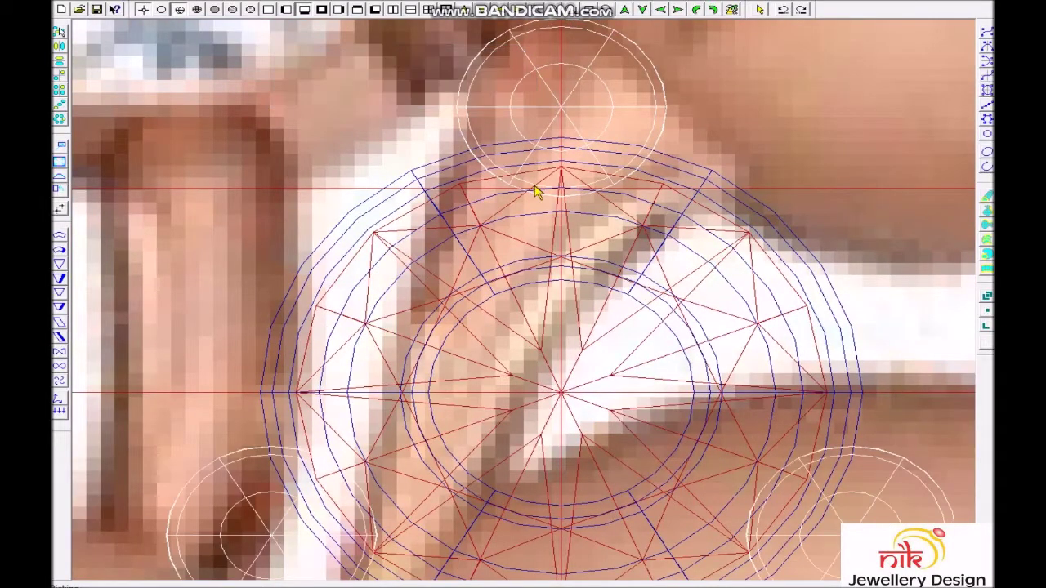
scroll(537, 191, "down", 3)
scroll(621, 310, "up", 1)
scroll(542, 258, "up", 1)
scroll(542, 259, "down", 1)
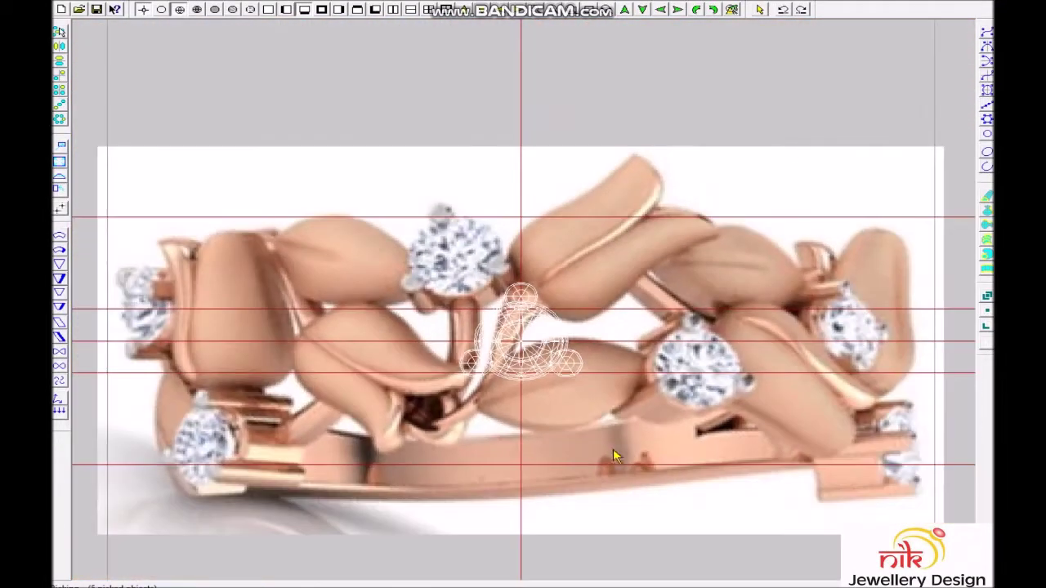
Step: Move the stone onto the upper-left diamond of the reference image
left_click_drag(606, 437, 524, 360)
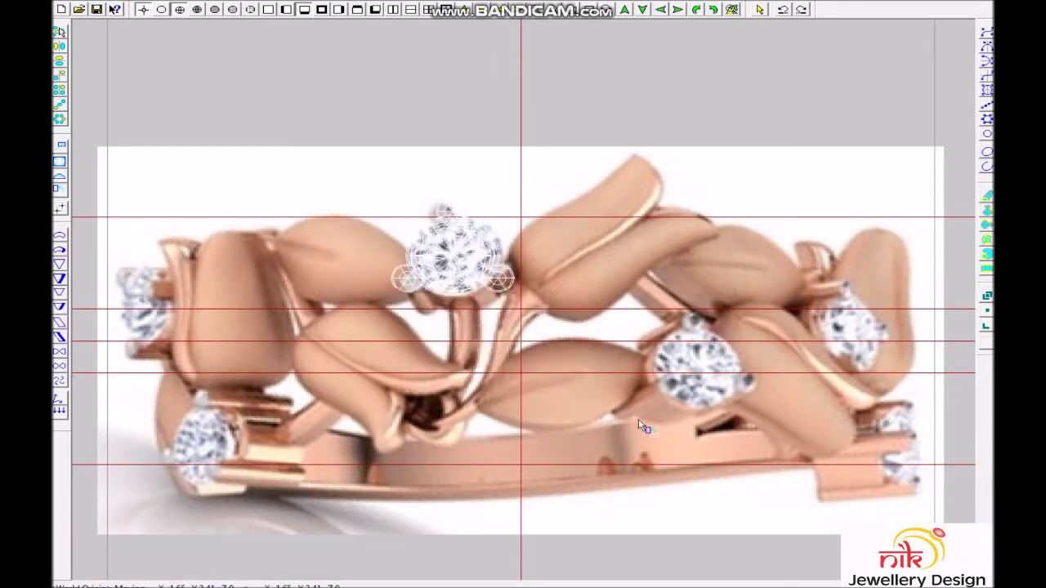
left_click_drag(633, 374, 594, 371)
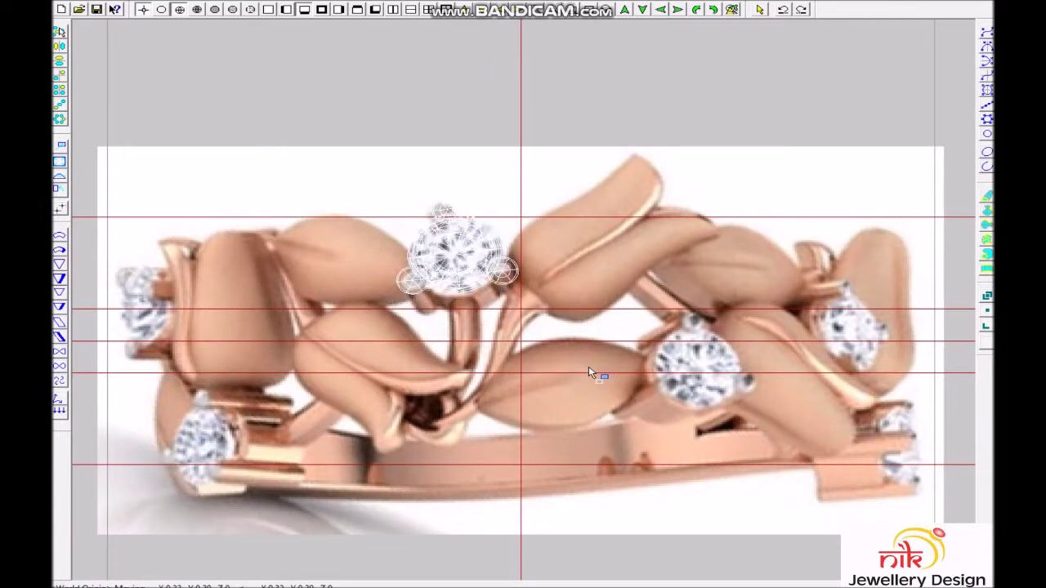
scroll(525, 346, "up", 1)
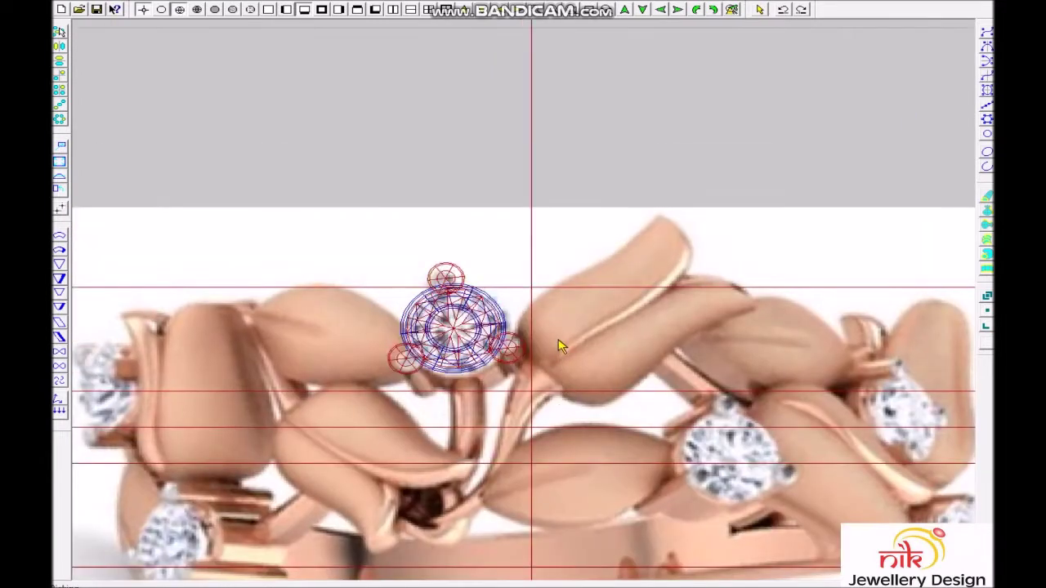
scroll(560, 345, "down", 1)
scroll(558, 340, "down", 1)
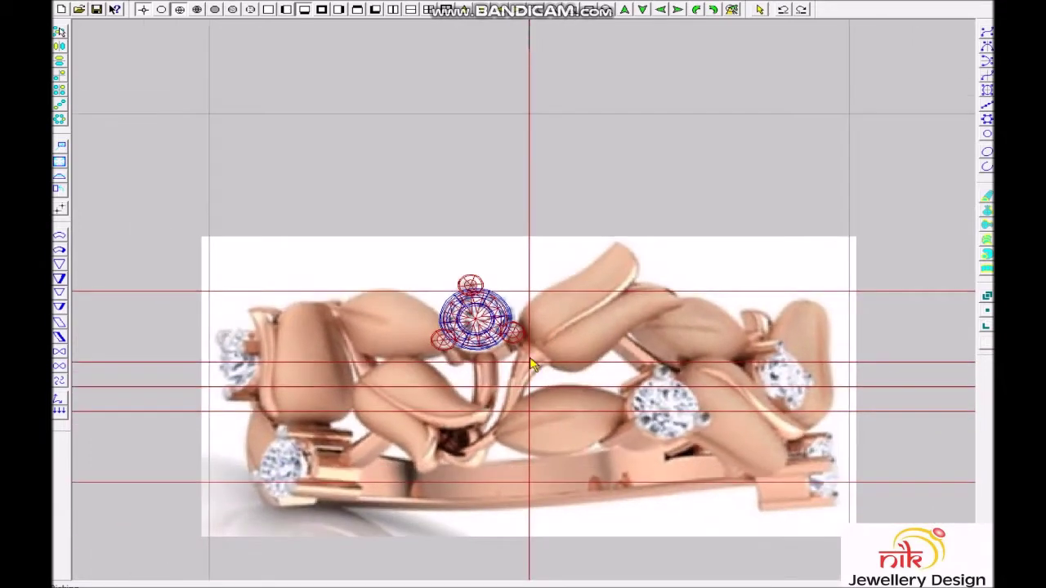
scroll(558, 362, "up", 2)
left_click(546, 297)
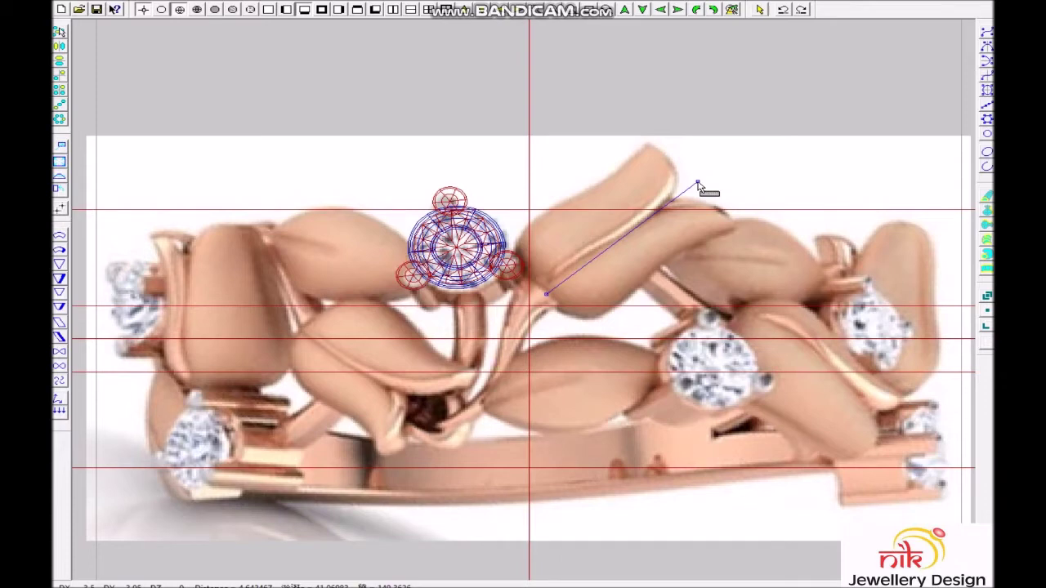
Step: Place a circle centred below the stone
left_click(638, 302)
key("Return")
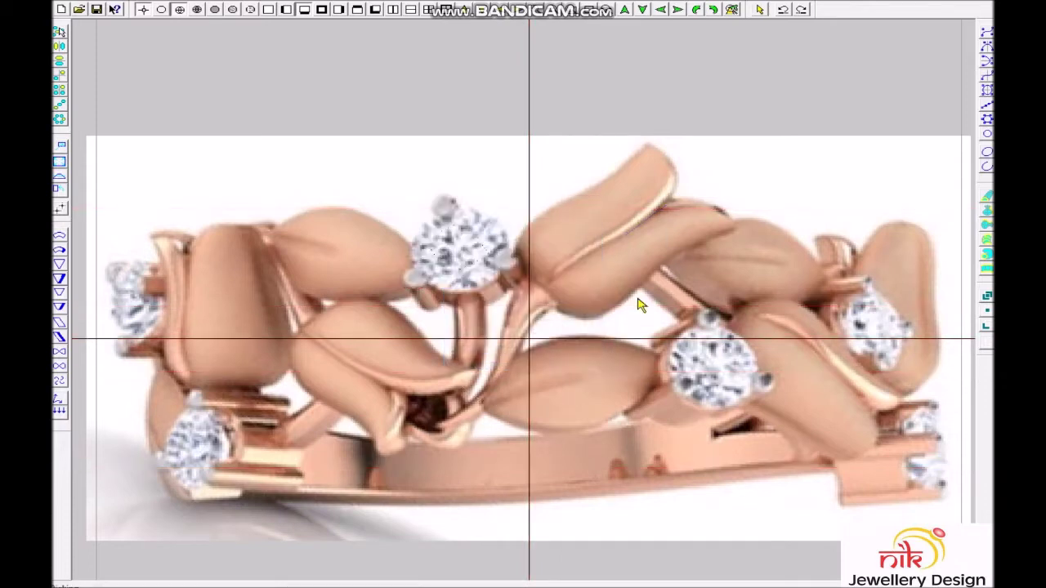
scroll(556, 460, "up", 2)
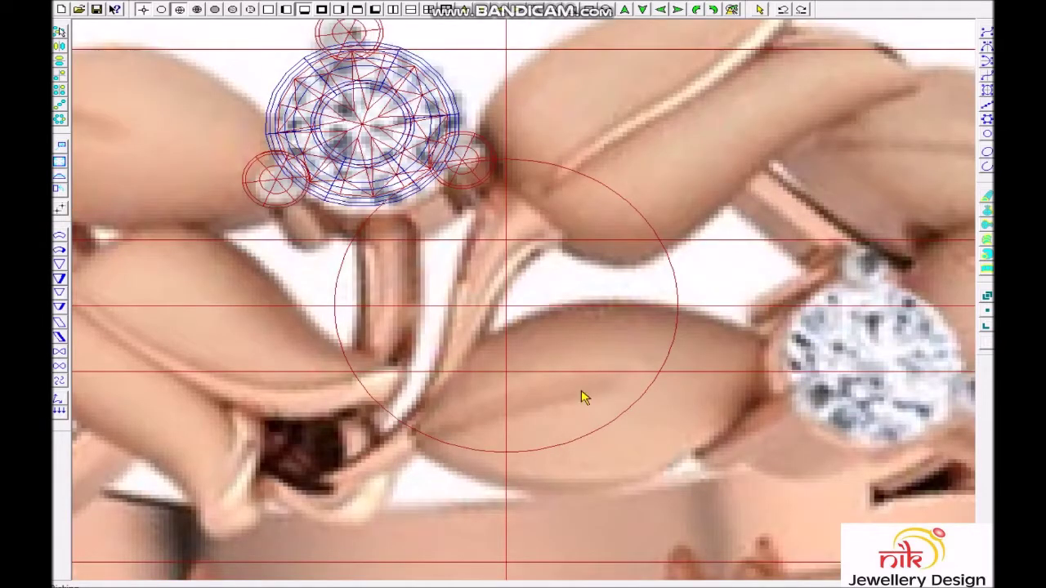
scroll(602, 210, "down", 1)
Step: Trace a mirrored curve down the stem and around the circle's bottom
left_click(603, 218)
left_click(587, 244)
left_click(592, 295)
left_click(598, 347)
left_click(580, 389)
left_click(542, 413)
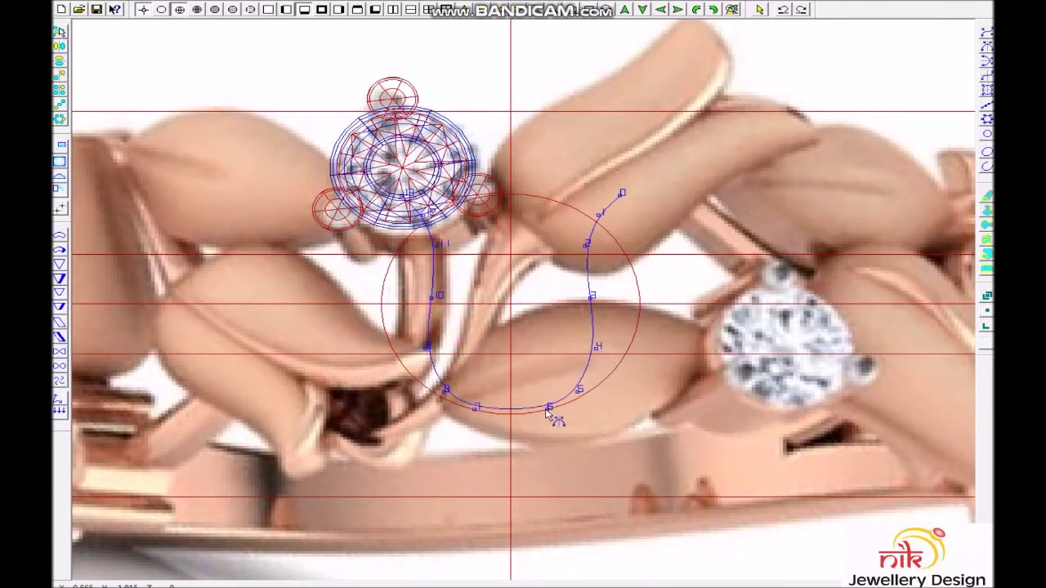
right_click(592, 399)
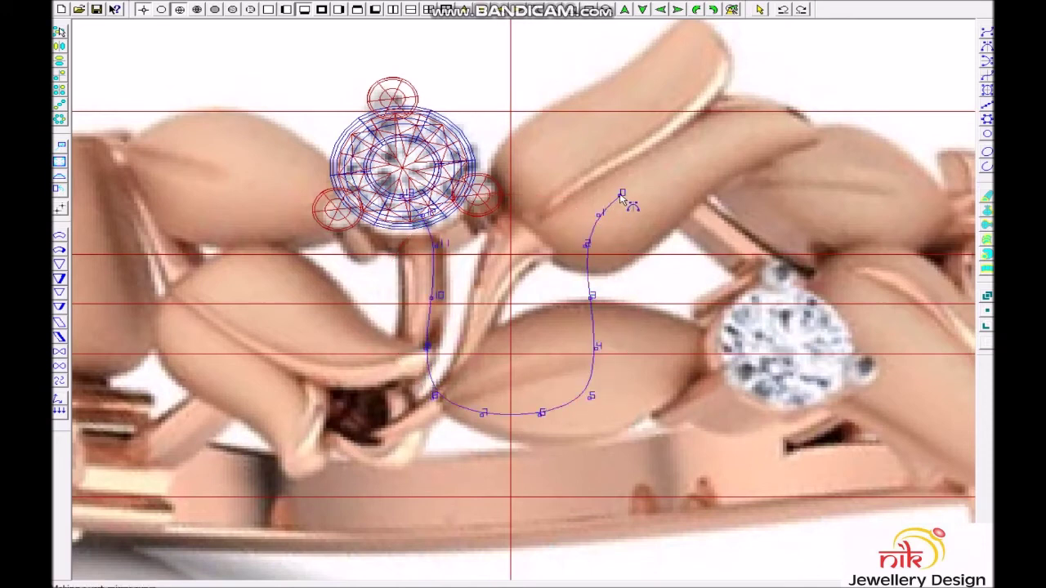
Step: Drag the stem curve's top, middle and lower points to hug the stem and lower leaf
left_click_drag(618, 199, 594, 224)
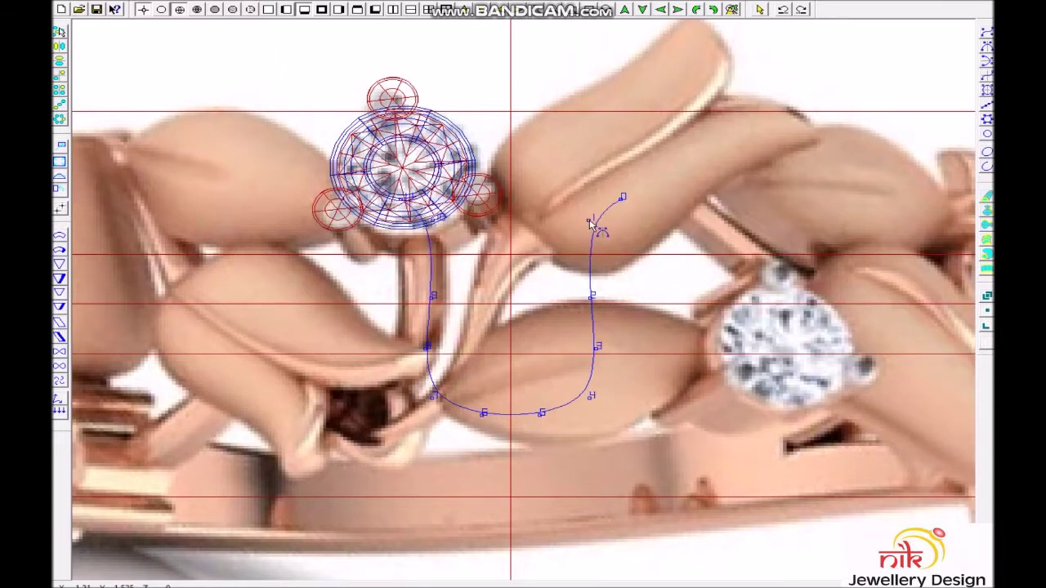
left_click_drag(592, 297, 588, 287)
left_click_drag(601, 351, 606, 350)
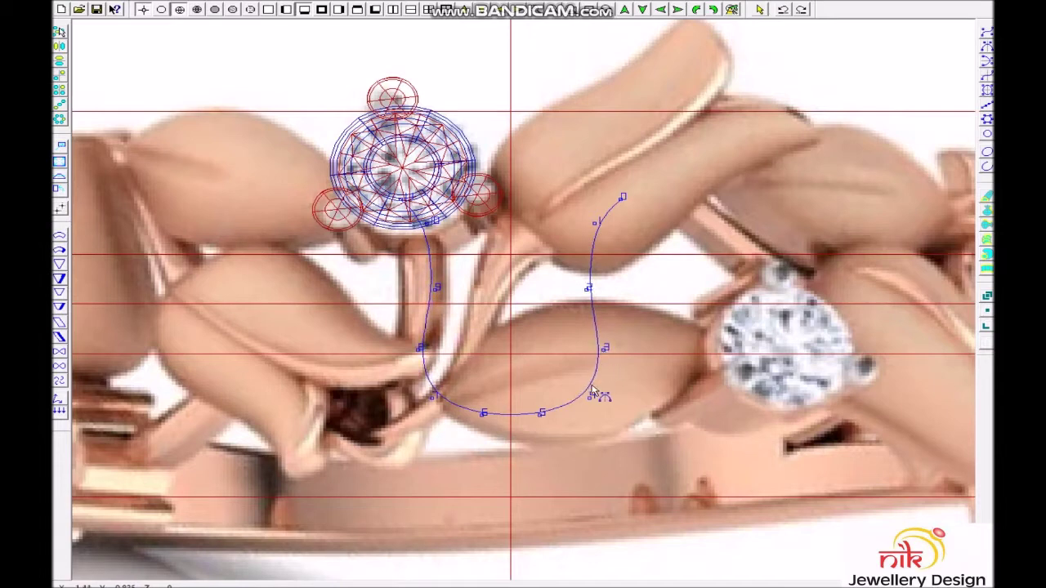
left_click_drag(592, 399, 596, 404)
left_click_drag(606, 349, 609, 356)
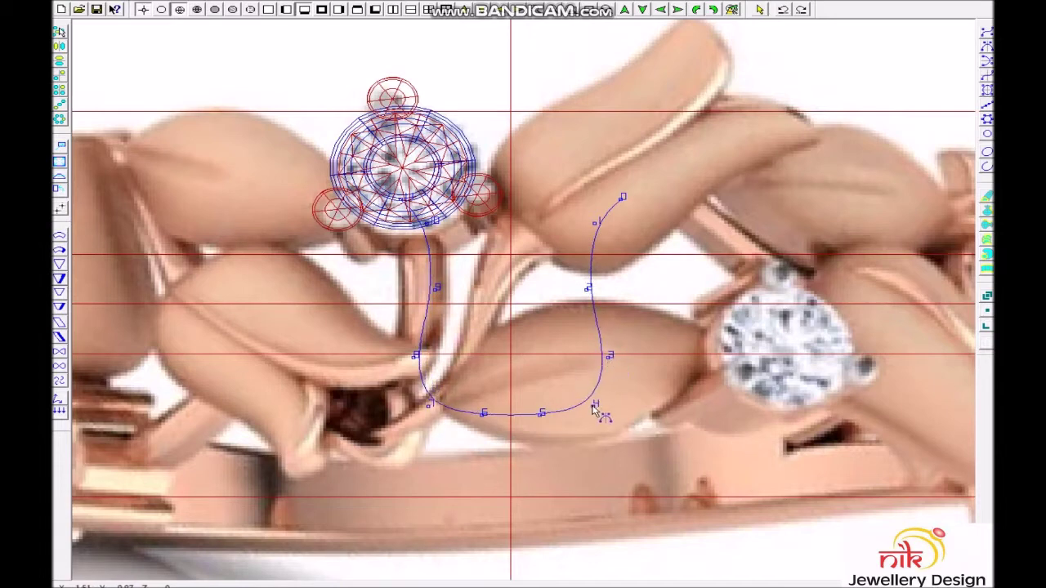
left_click_drag(595, 405, 591, 399)
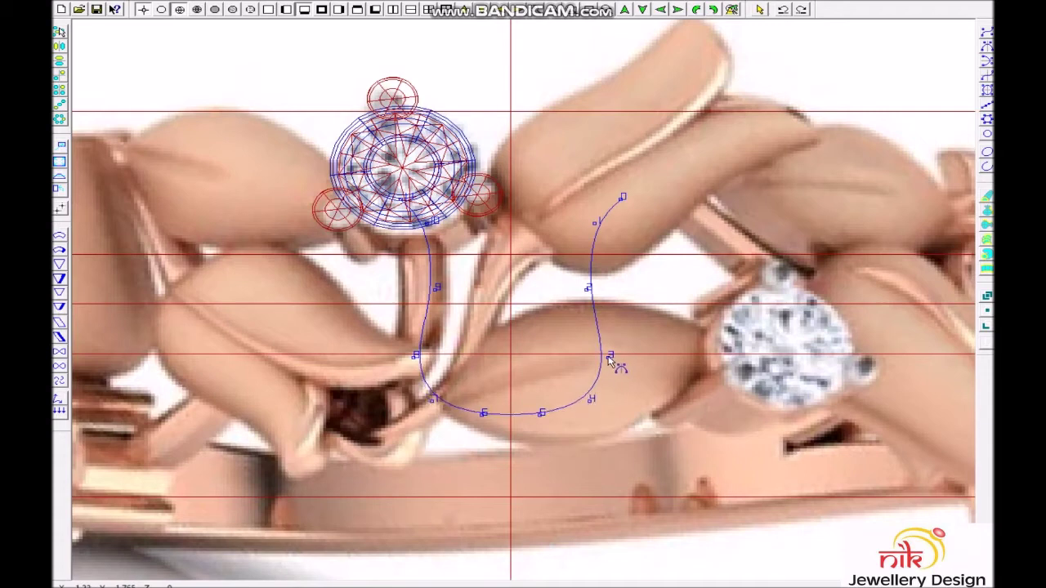
left_click_drag(585, 313, 591, 244)
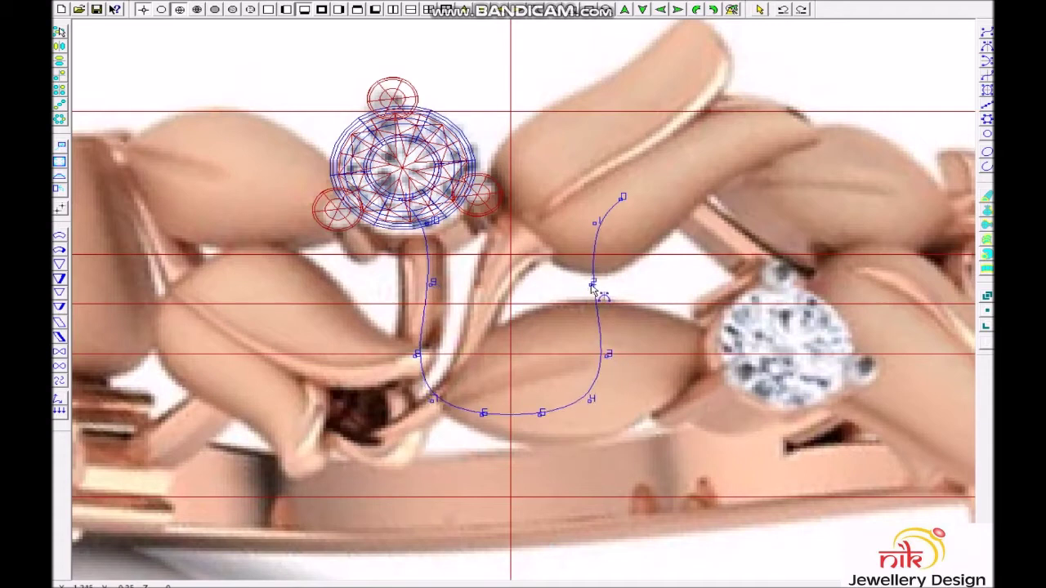
left_click_drag(588, 286, 591, 283)
right_click(592, 288)
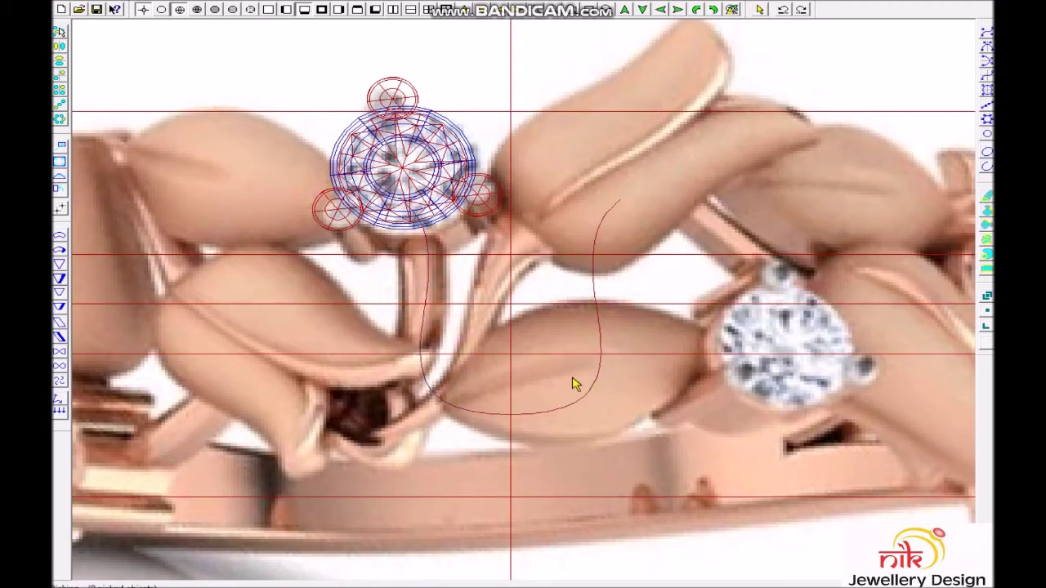
scroll(572, 498, "up", 1)
left_click(594, 409)
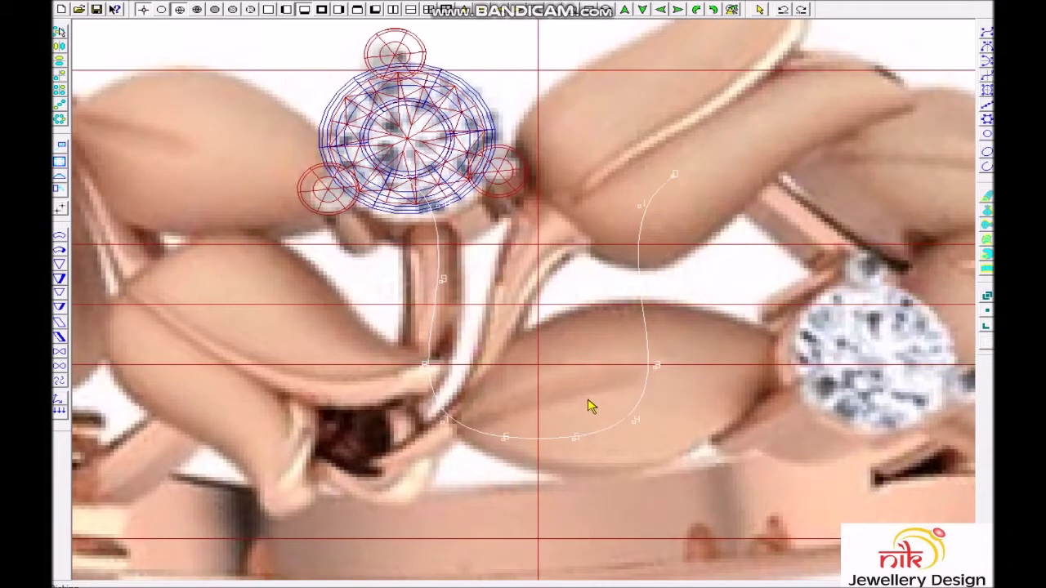
Step: Remove the left half of the stem curve and select its lower-end points
left_click(468, 437)
left_click(523, 436)
scroll(496, 475, "up", 1)
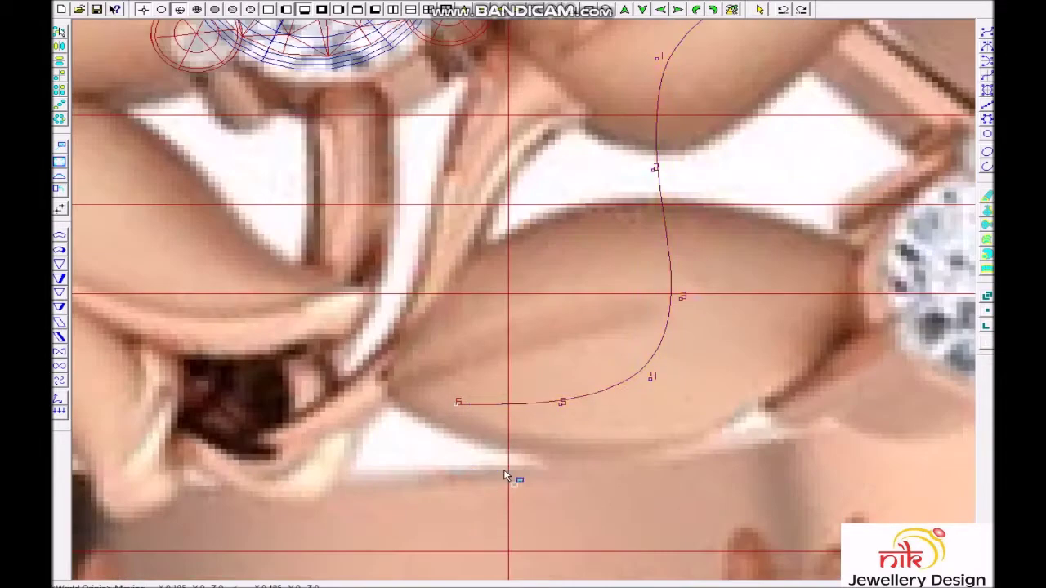
left_click_drag(590, 360, 543, 442)
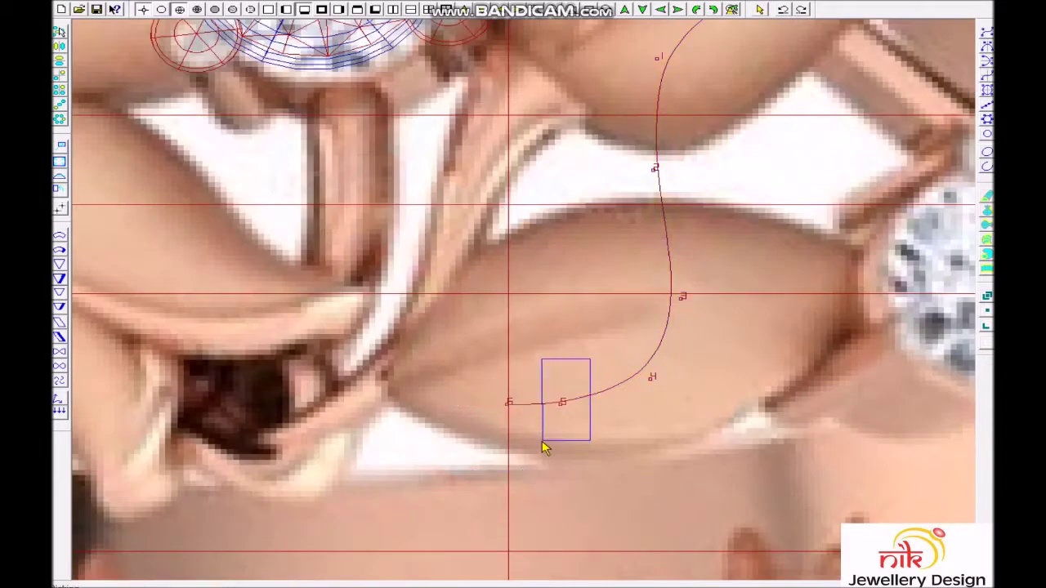
left_click(562, 419)
scroll(610, 343, "down", 2)
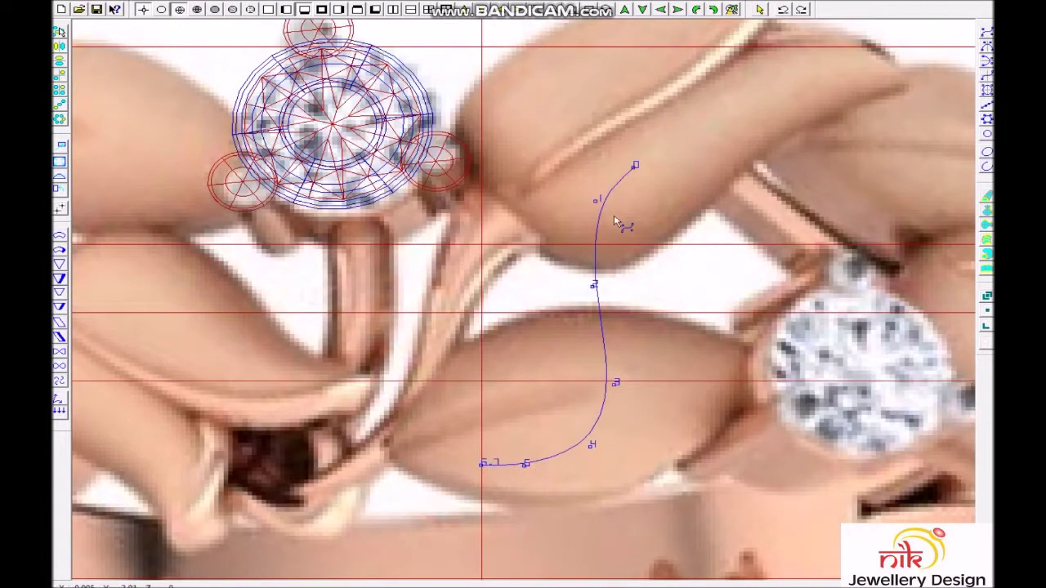
Step: Shift the curve's top and lower points and project it onto the surface
left_click_drag(630, 164, 634, 170)
scroll(490, 506, "up", 3)
right_click(536, 242)
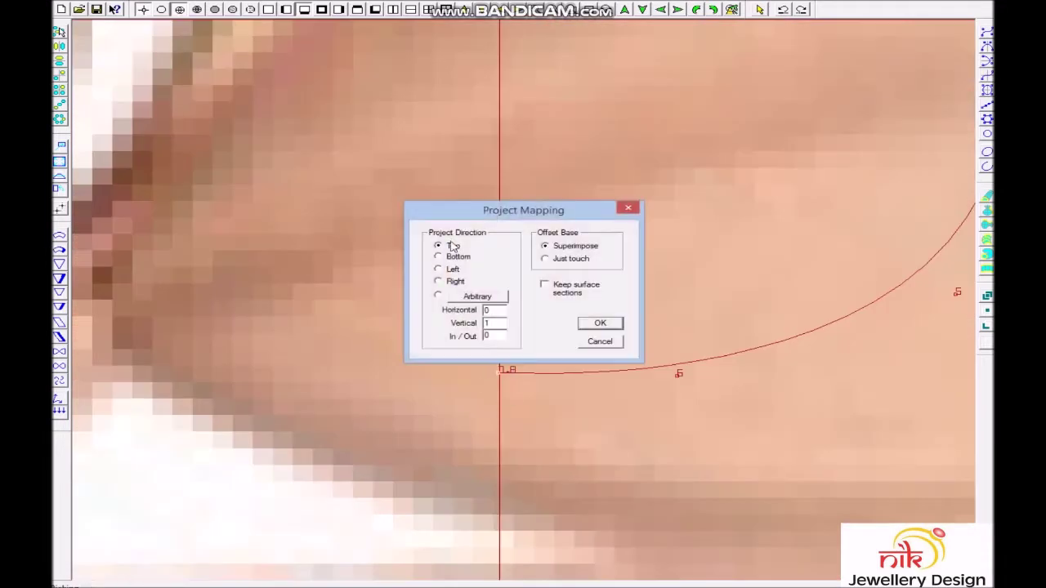
key("Return")
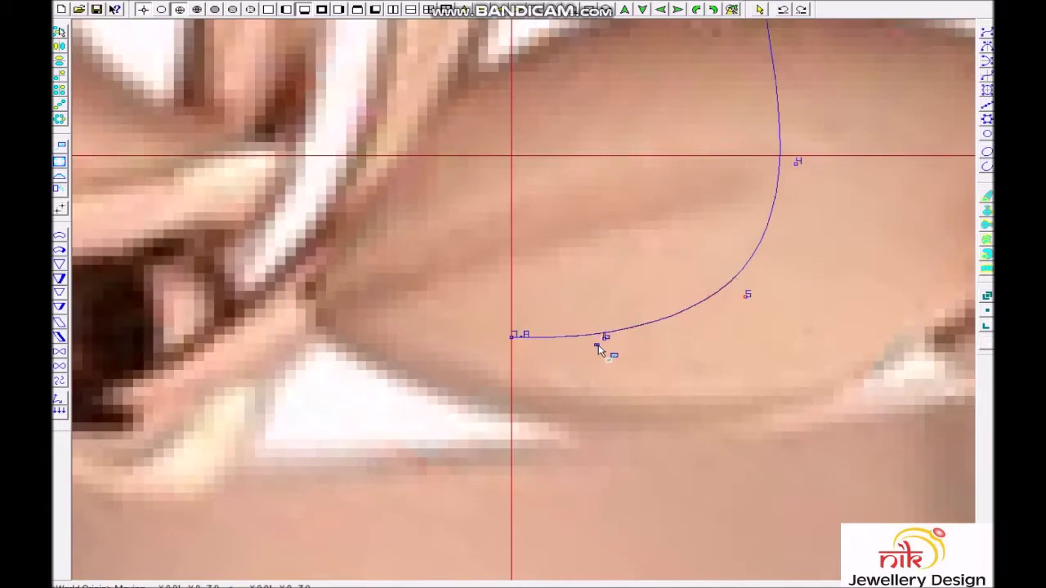
left_click_drag(599, 349, 631, 345)
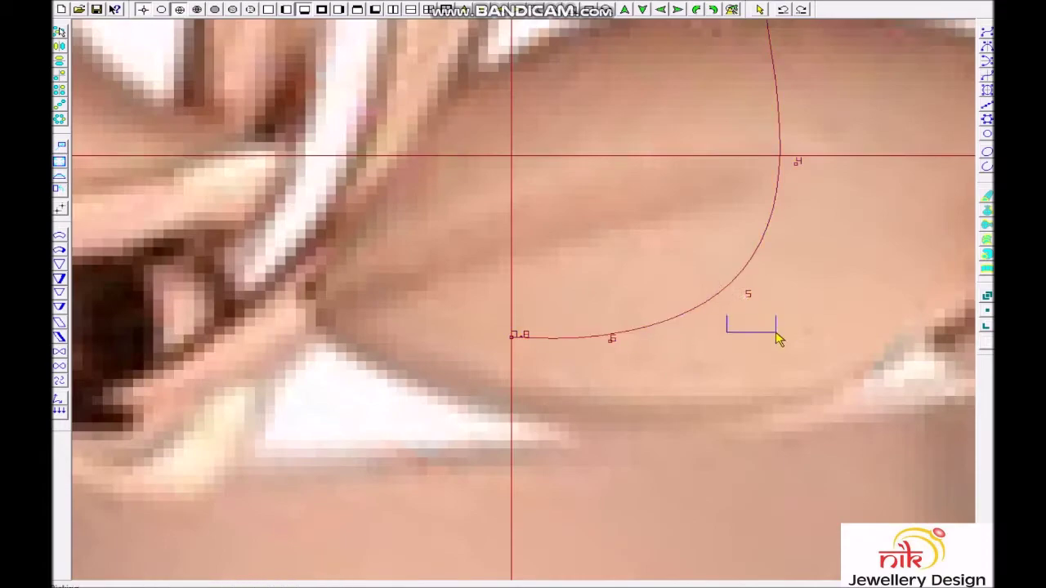
scroll(778, 340, "down", 3)
scroll(717, 238, "down", 3)
scroll(612, 289, "down", 2)
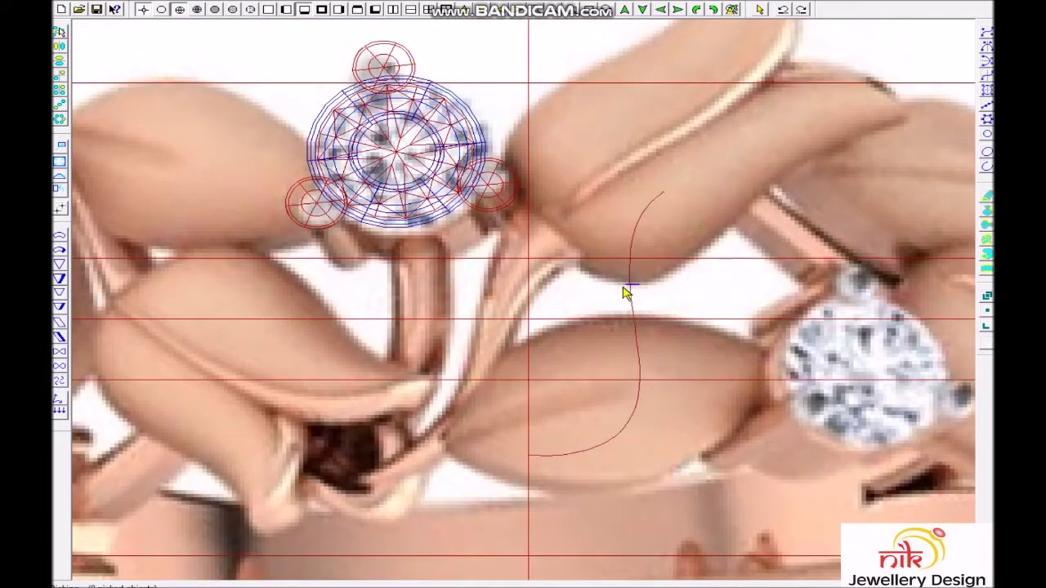
scroll(571, 311, "down", 1)
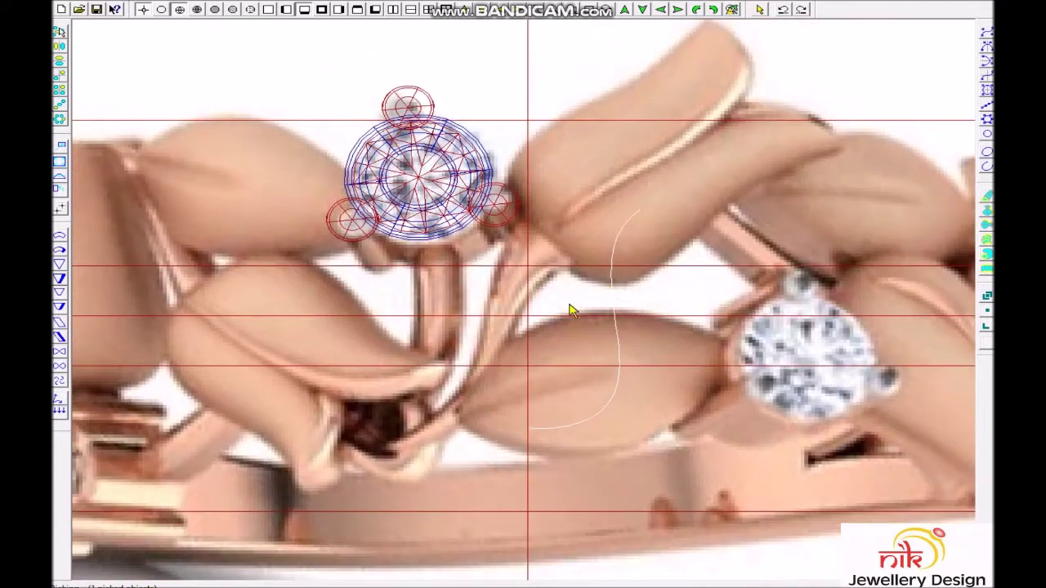
left_click(617, 283)
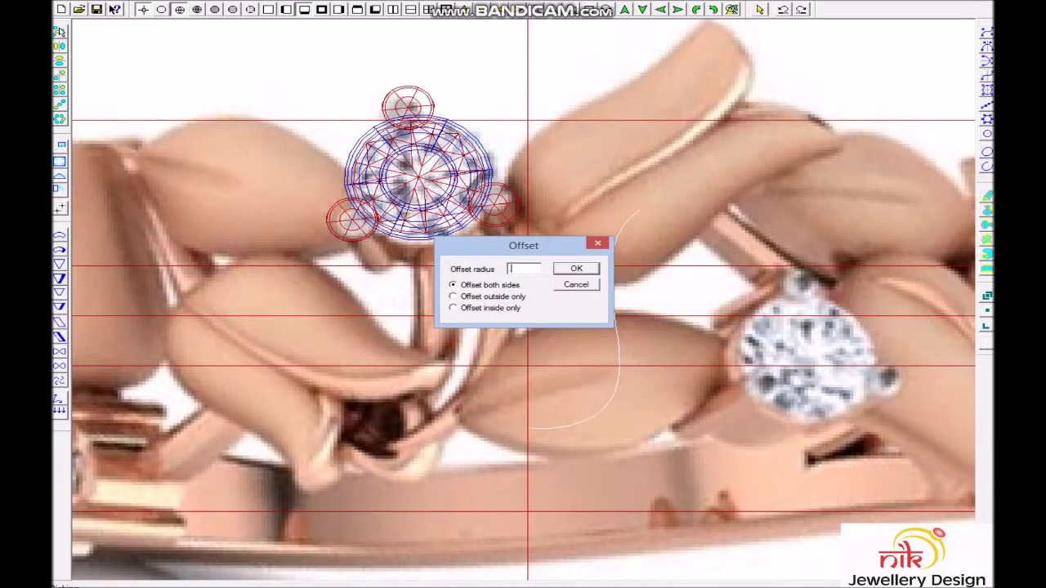
Step: Offset the stem curve by 1 on both sides
type("1")
key("Return")
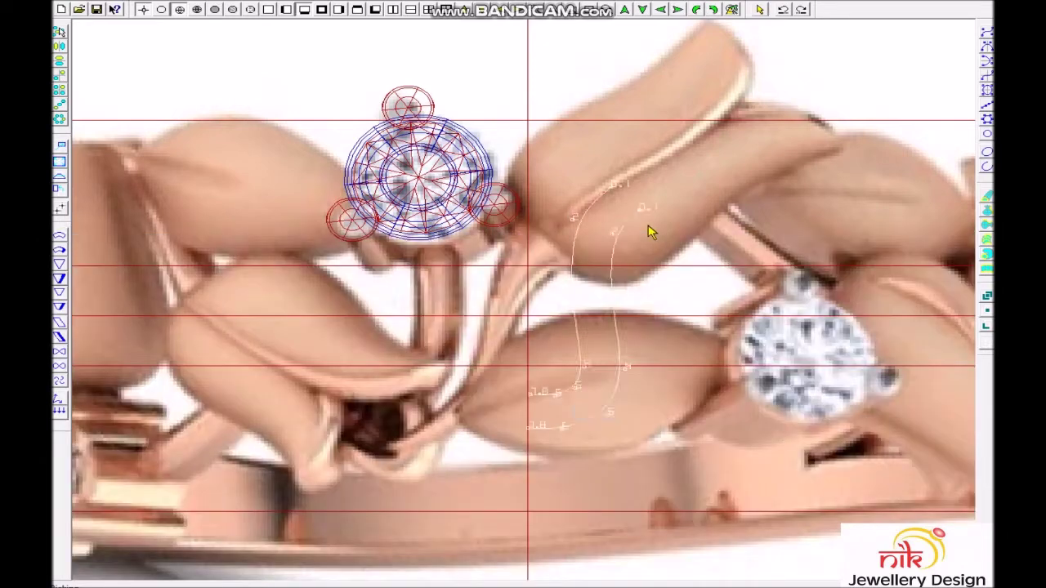
scroll(651, 233, "up", 2)
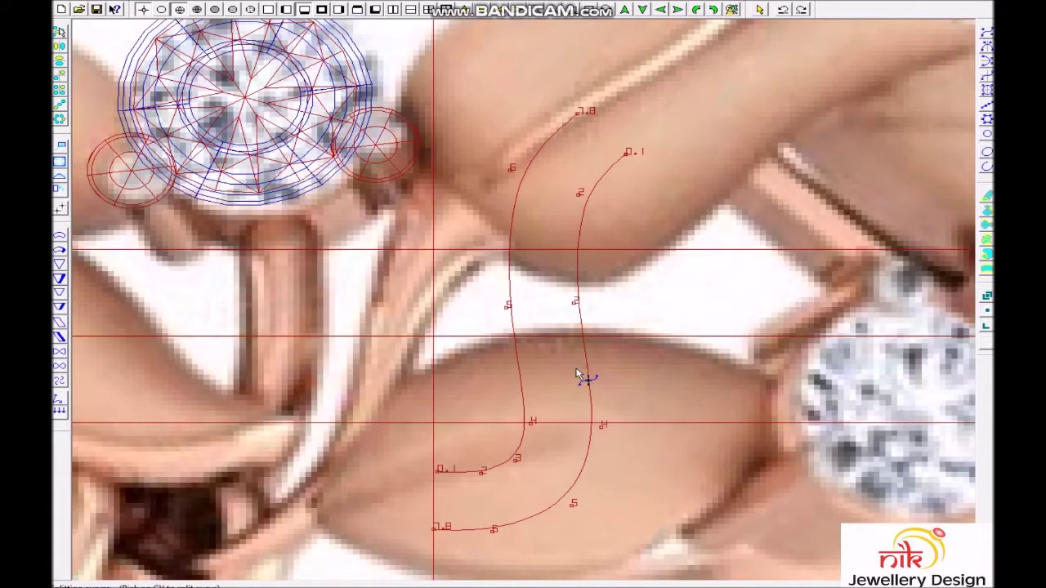
Step: Join the offset curves' ends into one closed band outline
left_click(520, 386)
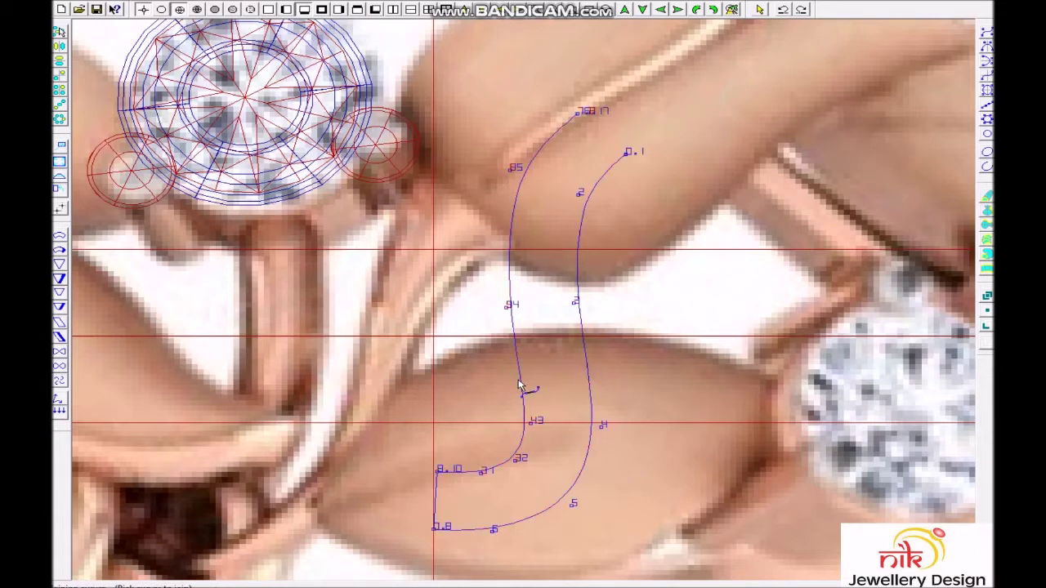
scroll(434, 532, "up", 3)
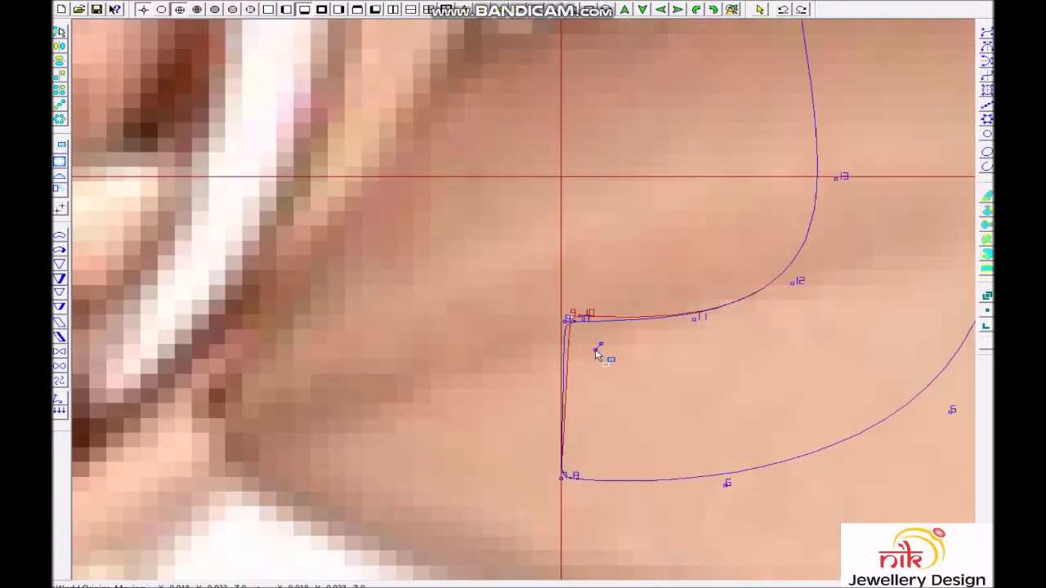
left_click(594, 353)
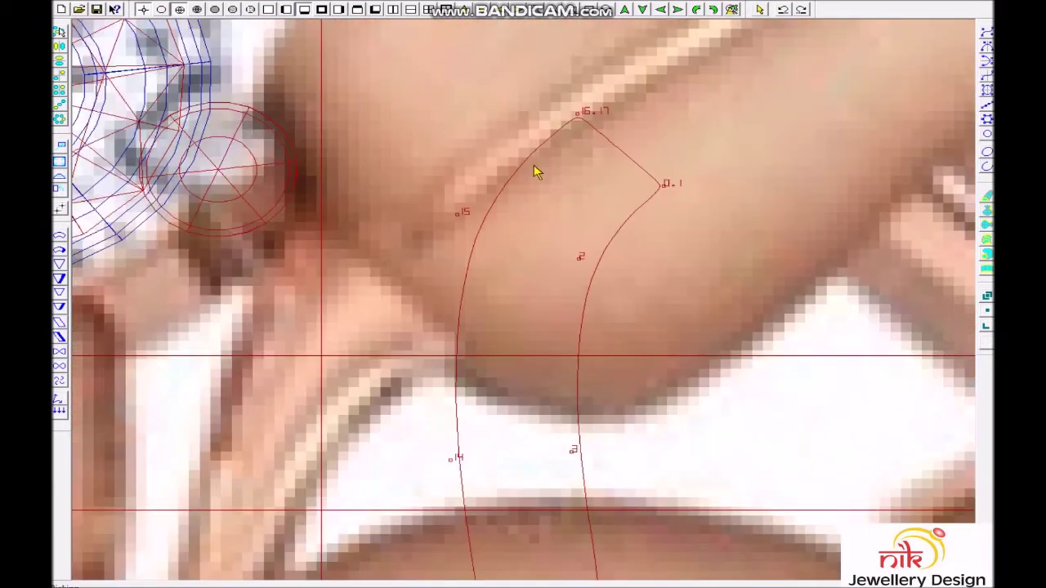
scroll(479, 264, "down", 2)
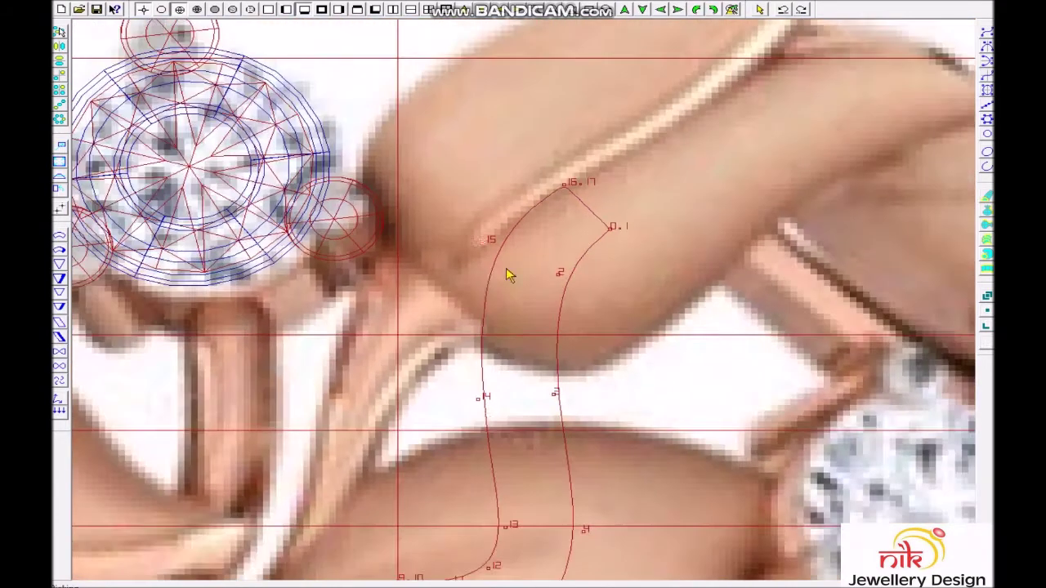
scroll(500, 384, "up", 1)
scroll(540, 393, "down", 2)
right_click(572, 339)
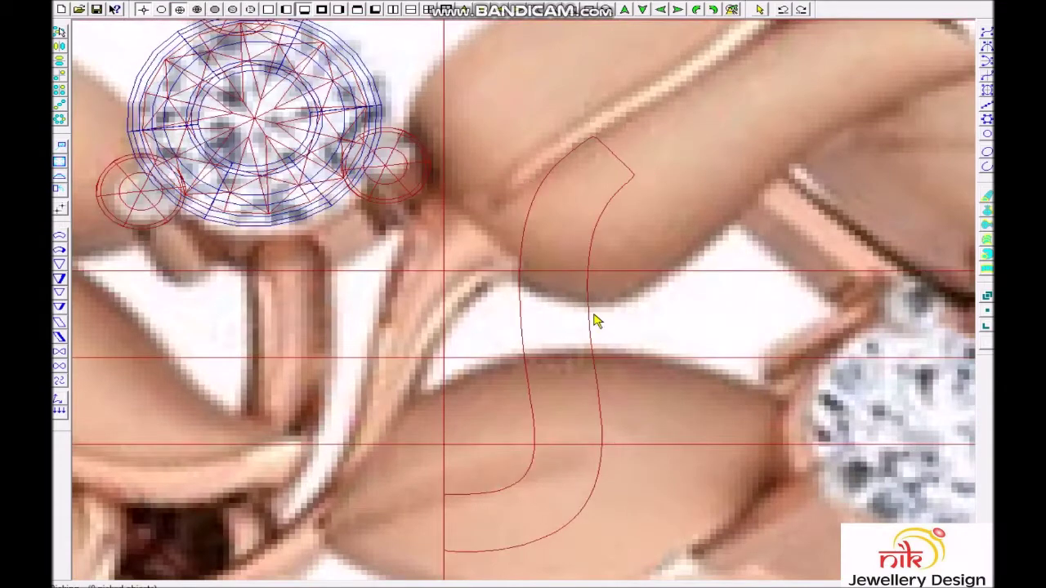
right_click(601, 271)
Step: Revolve the outline a full turn (Number 6, Degree 60) into a cup-shaped setting
left_click(495, 77)
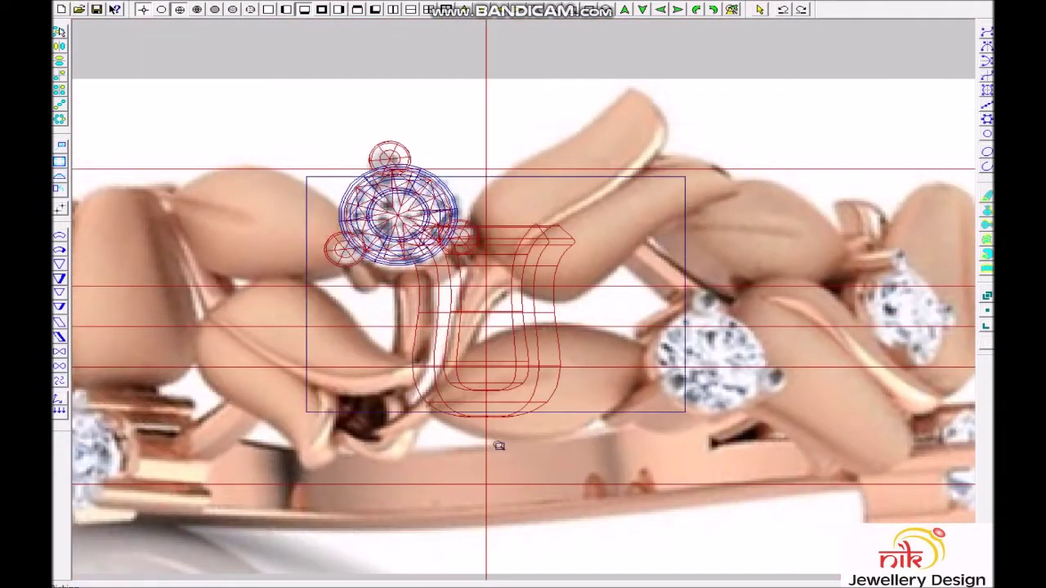
scroll(535, 392, "up", 1)
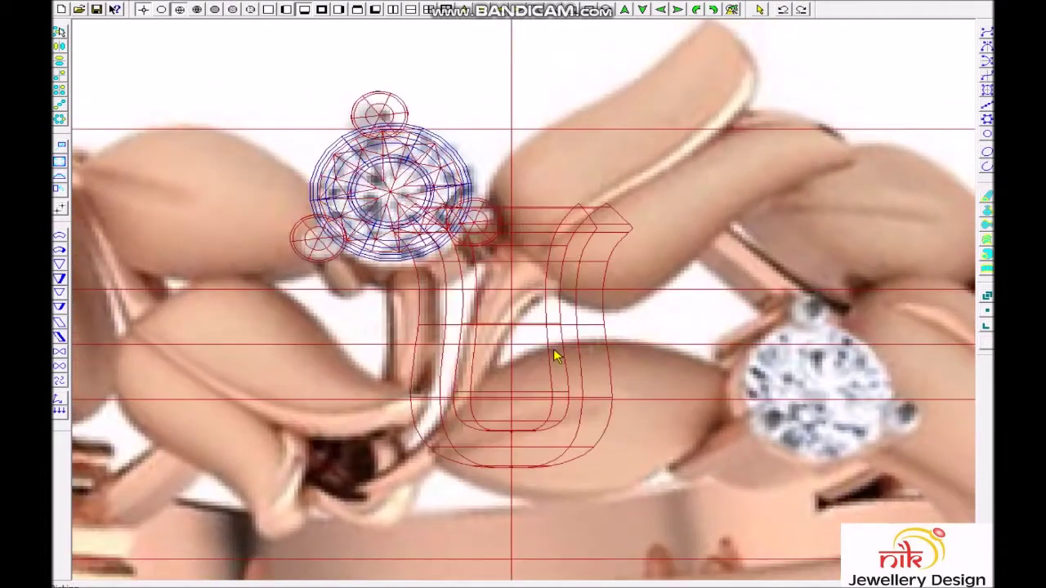
scroll(518, 490, "up", 1)
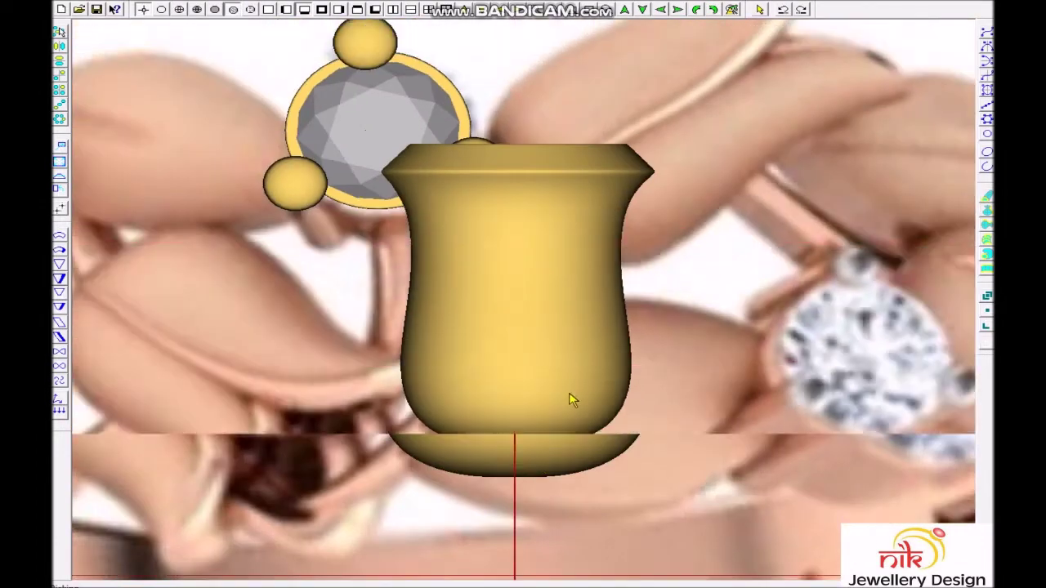
scroll(572, 401, "down", 1)
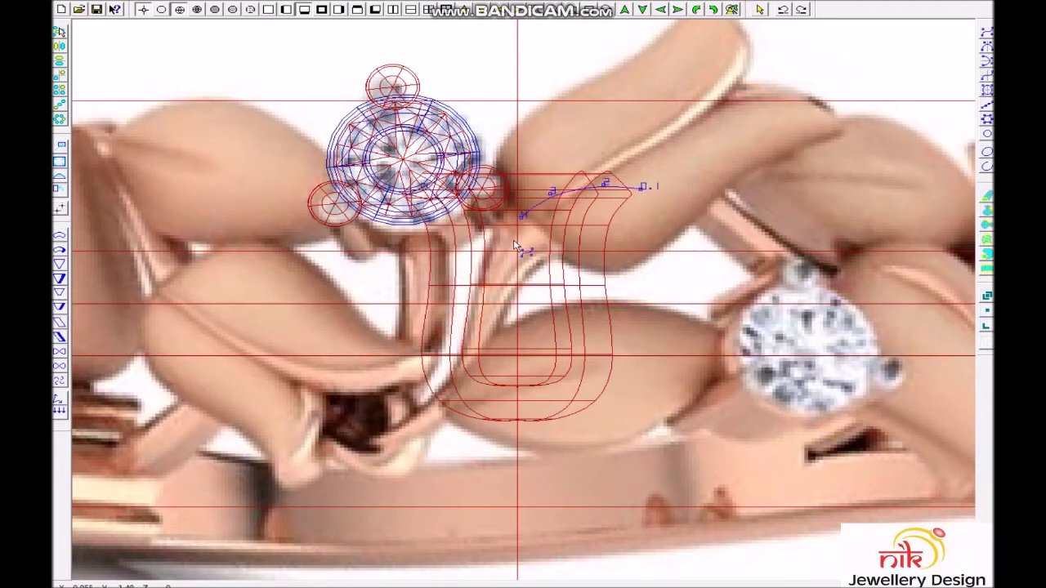
left_click(508, 309)
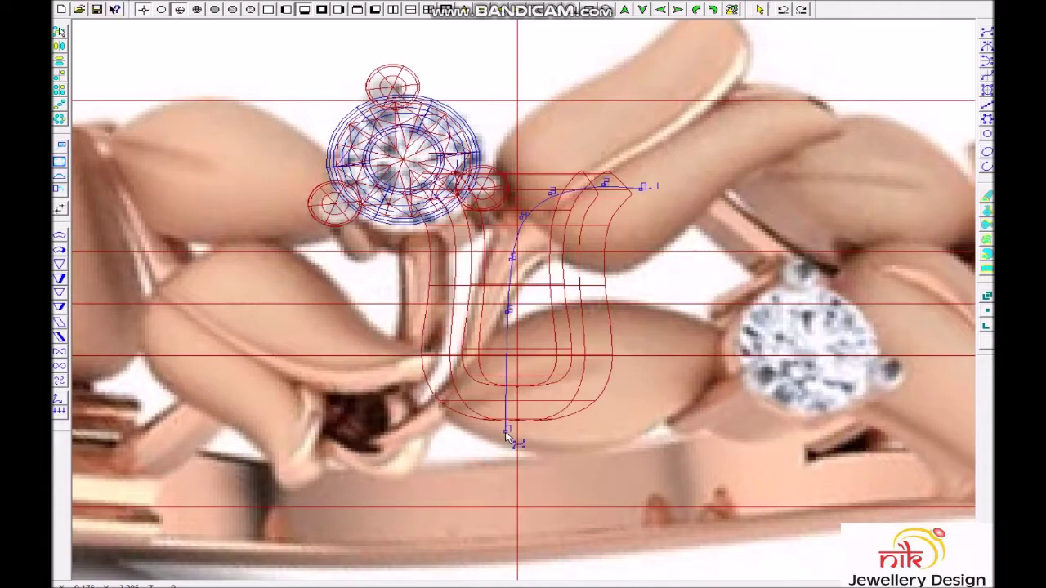
Step: Draw a curve looping left and arching over the gem to the right
left_click(341, 360)
left_click(337, 219)
left_click(381, 123)
left_click(565, 124)
left_click(606, 144)
right_click(634, 188)
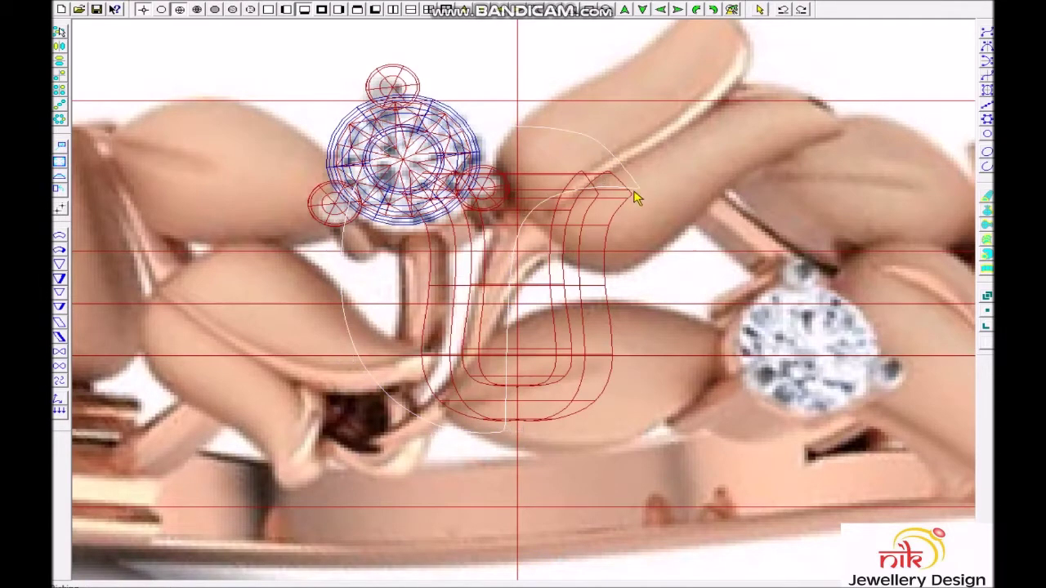
Step: In front view, extend the curve 2.72 deep (Number 2) into a band piece
scroll(629, 208, "up", 2)
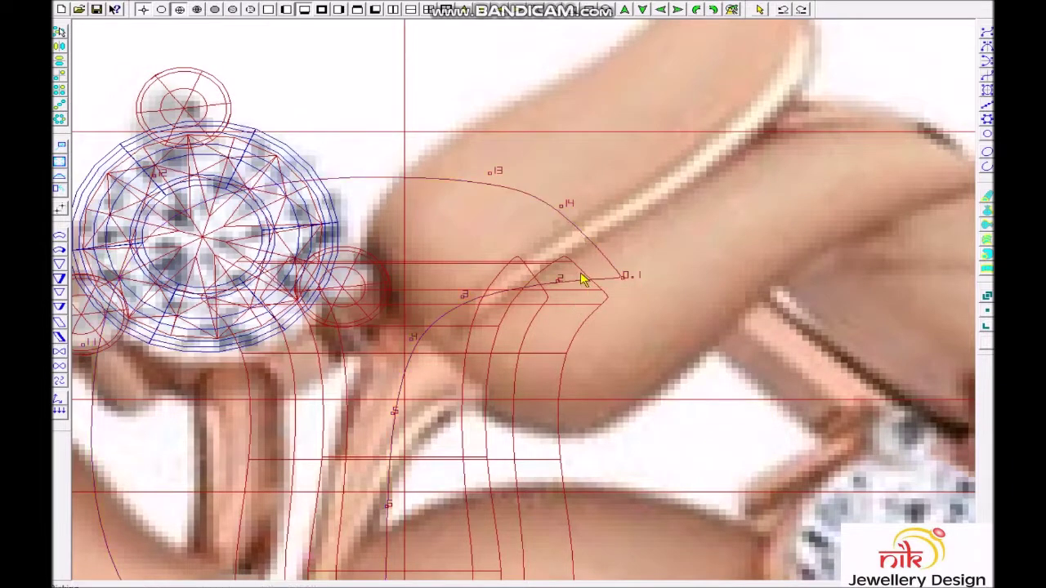
right_click(604, 273)
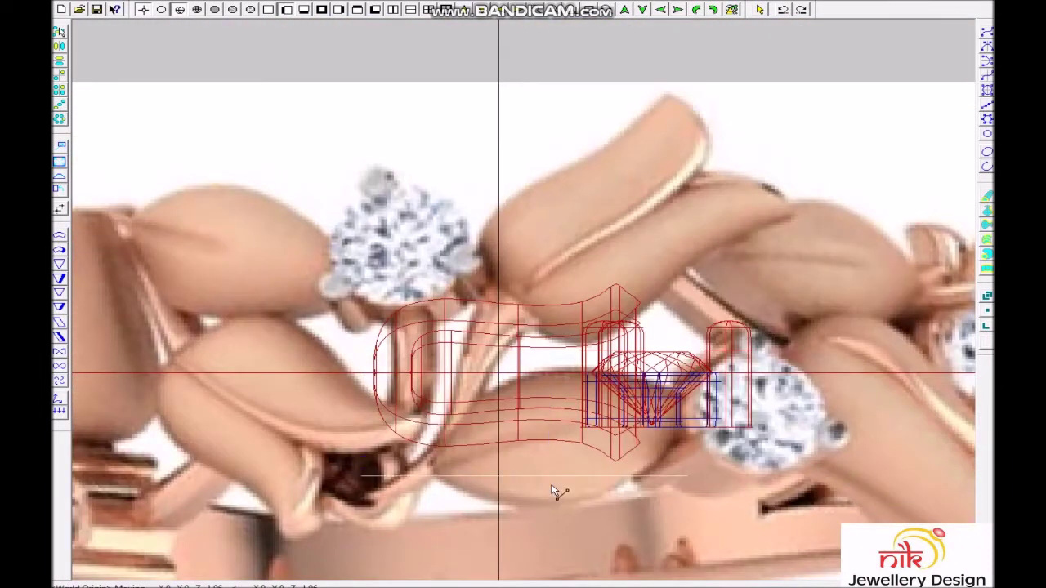
left_click(555, 476)
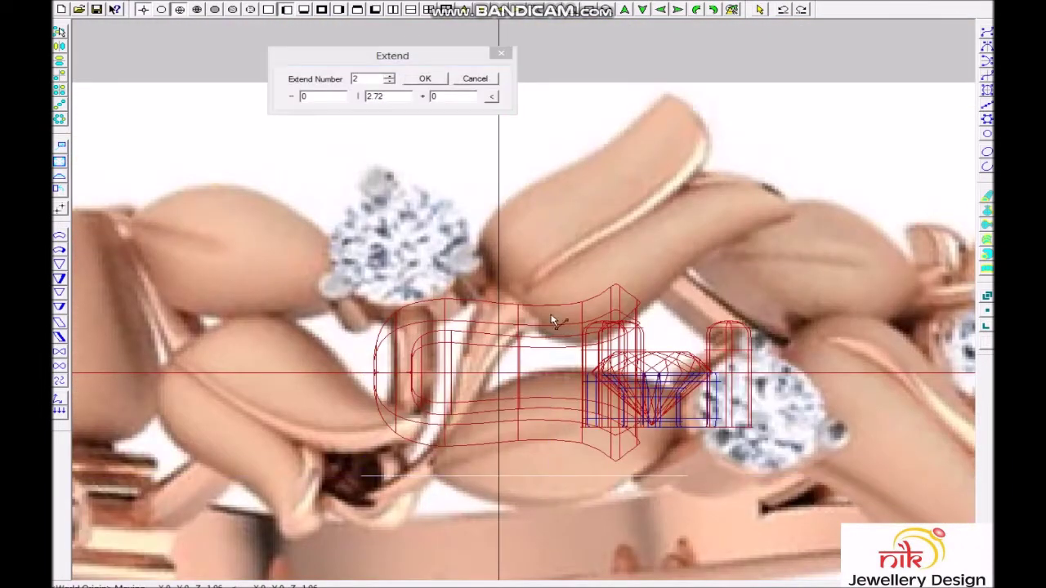
left_click(426, 80)
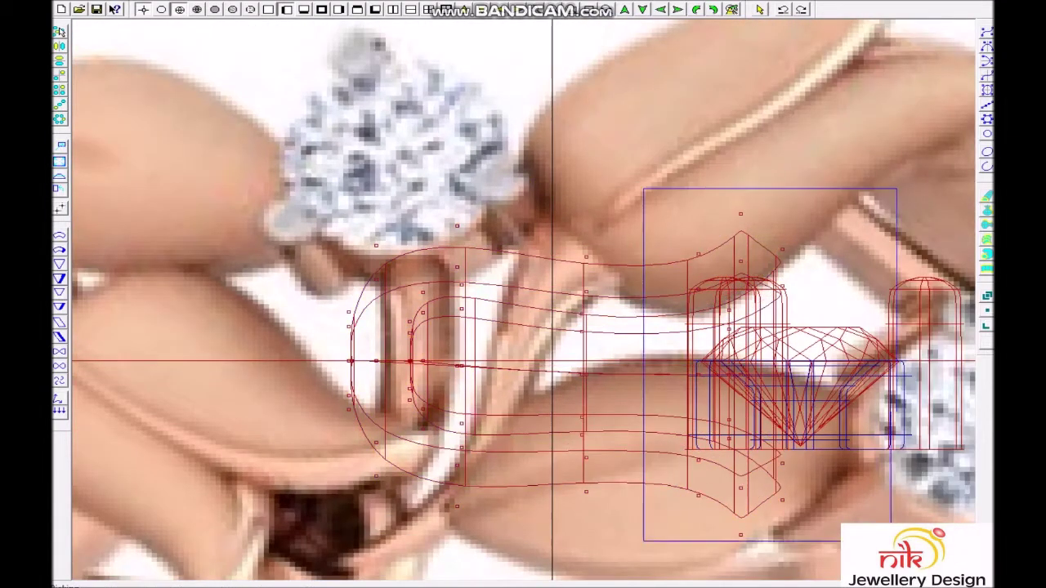
left_click(639, 303)
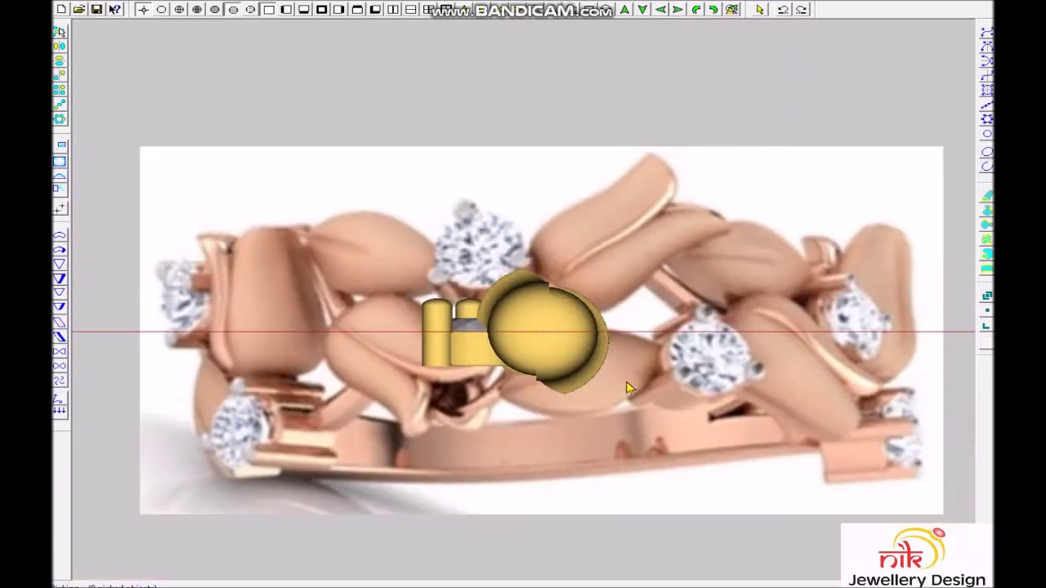
Step: Pull one lower control point of the band piece upward to reshape it
scroll(627, 386, "down", 1)
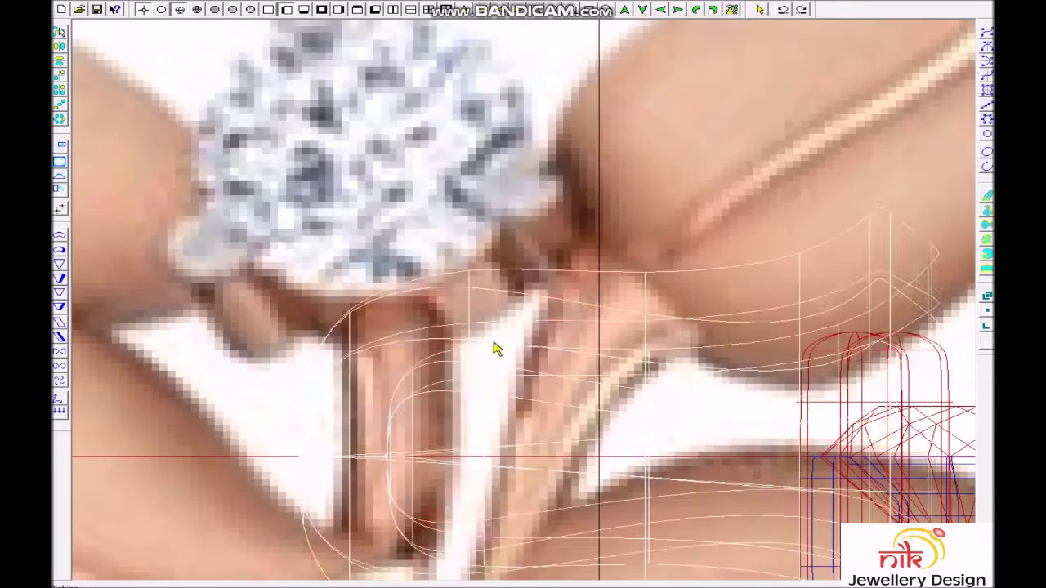
scroll(532, 279, "down", 3)
left_click(583, 294)
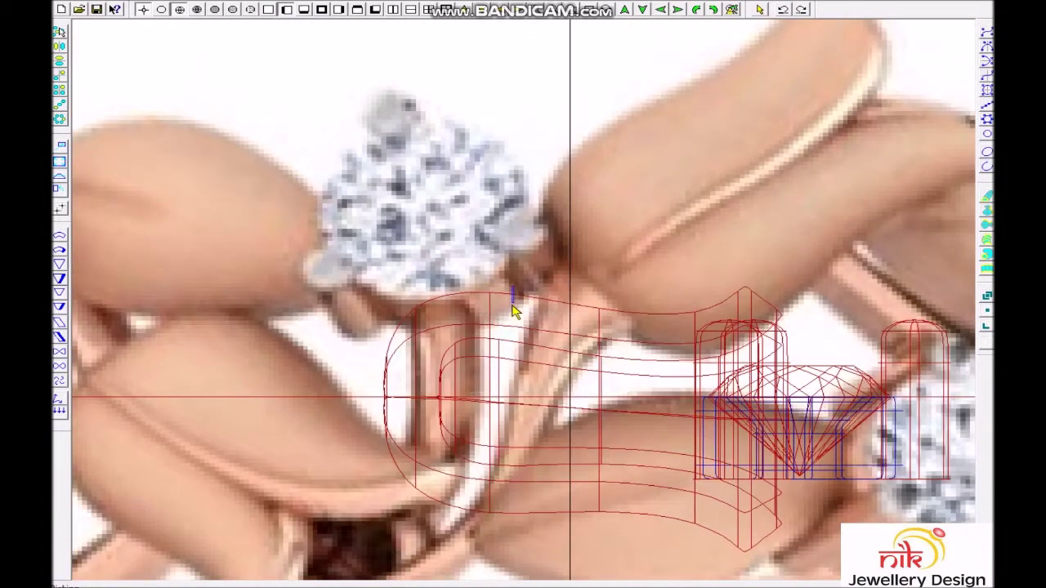
scroll(473, 564, "up", 3)
left_click_drag(509, 542, 515, 495)
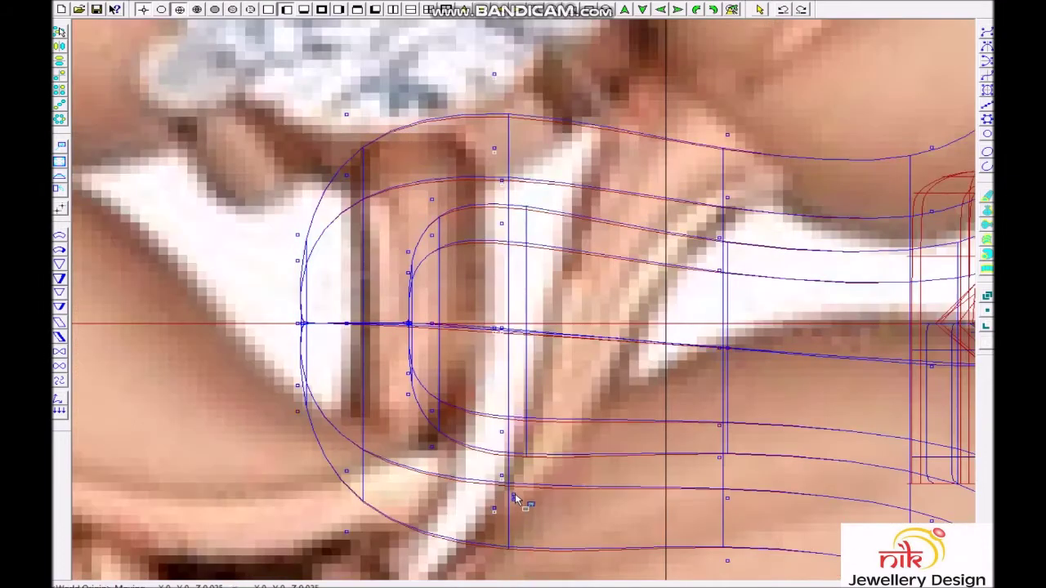
right_click(491, 243)
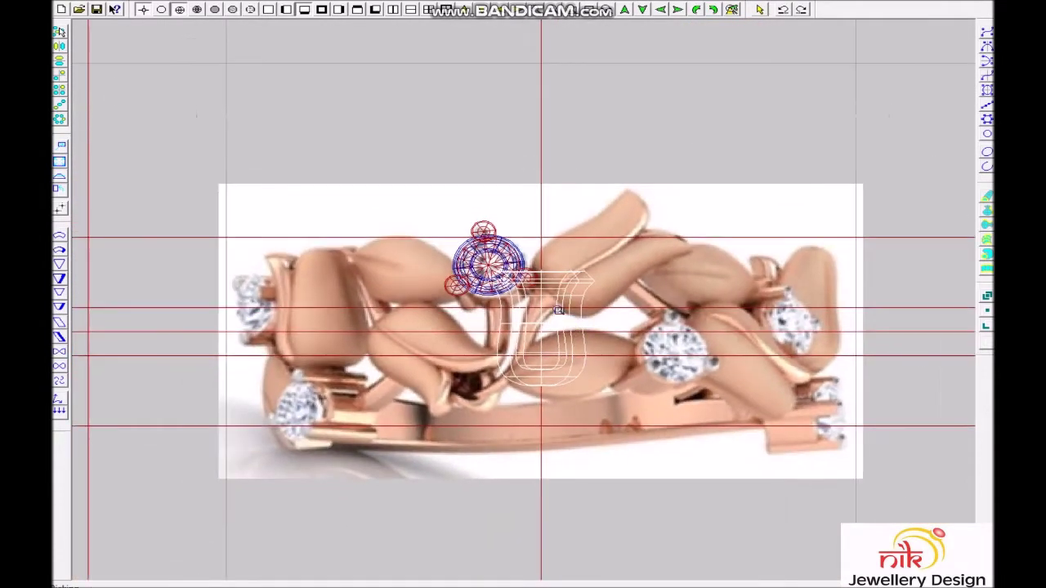
Step: Check the gold setting's control points, then select the petal wireframe
scroll(589, 311, "up", 2)
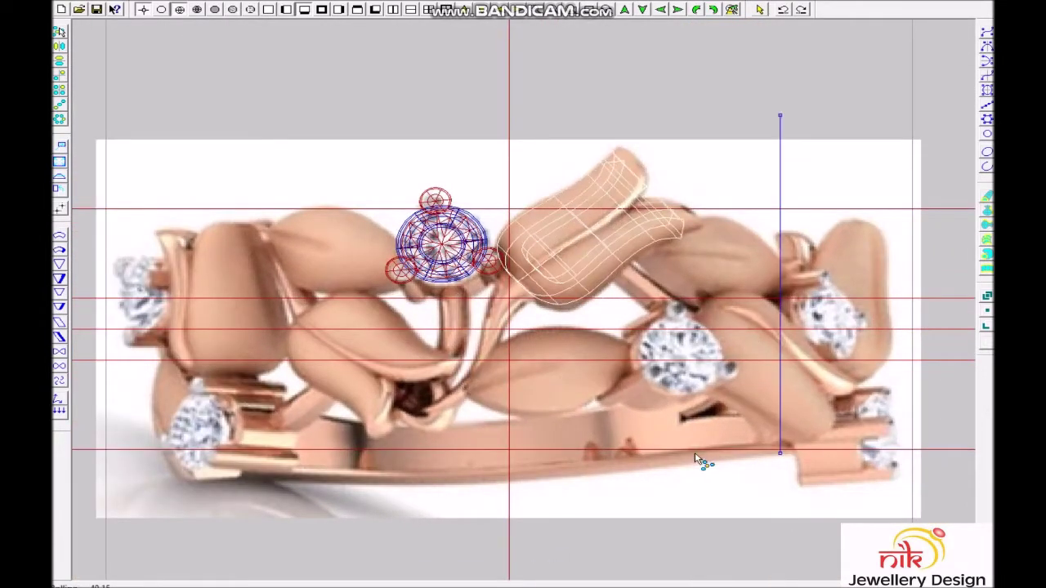
scroll(719, 331, "up", 2)
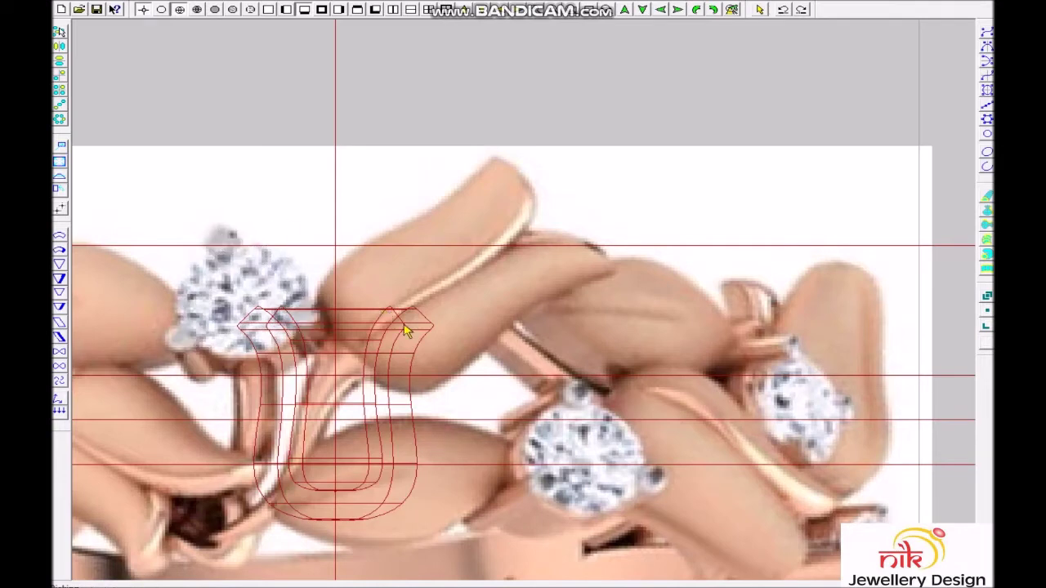
left_click(404, 332)
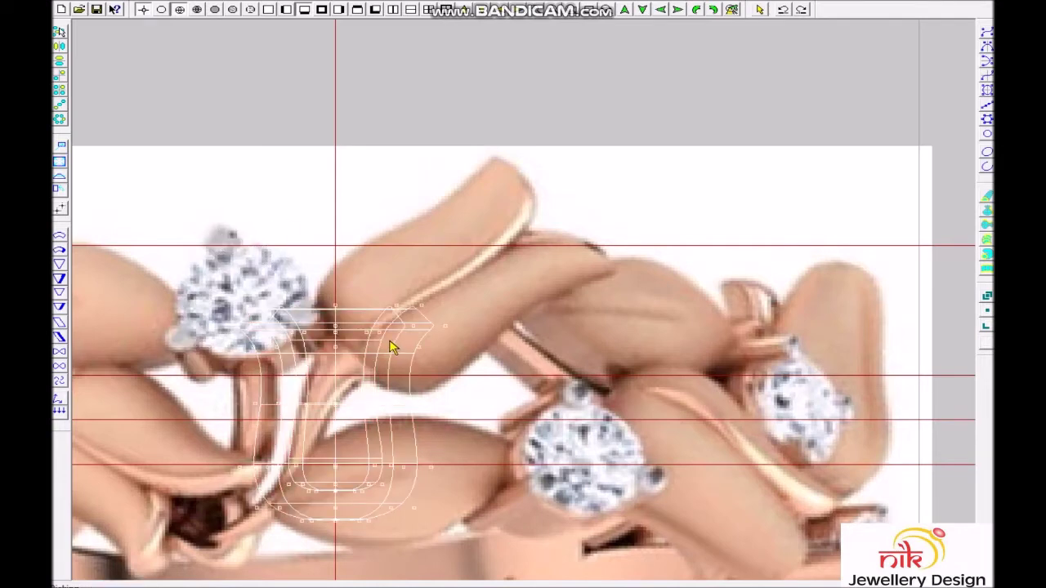
left_click(416, 287)
scroll(435, 323, "up", 3)
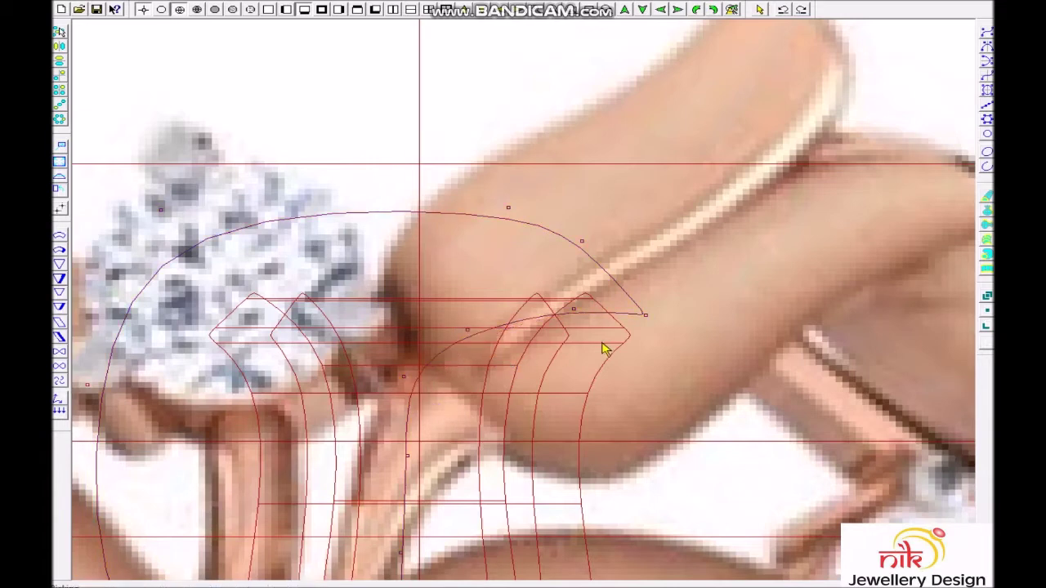
left_click(630, 339)
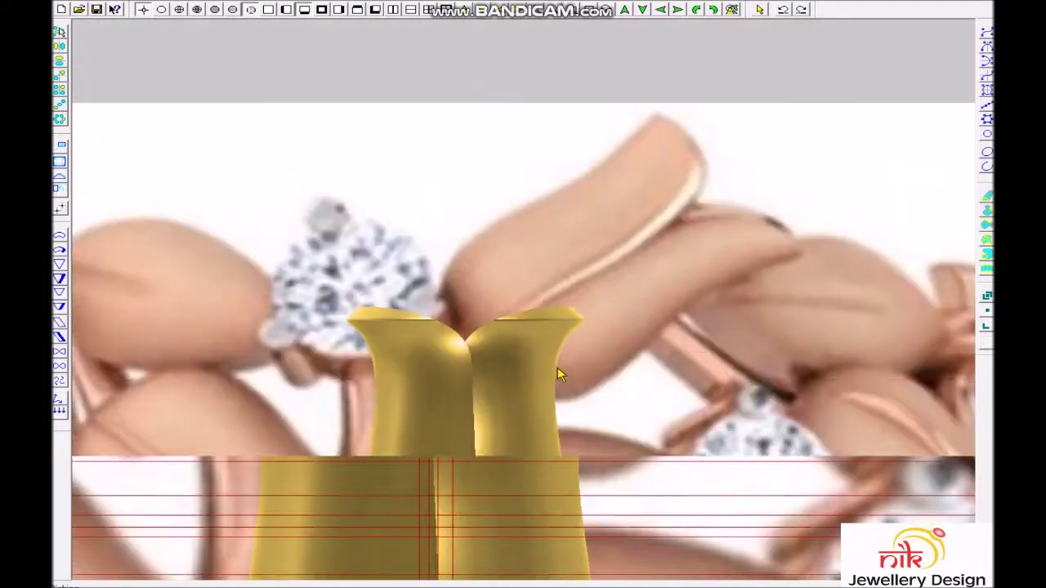
Step: Move the petal to a new position over a reference leaf
left_click_drag(591, 341, 604, 276)
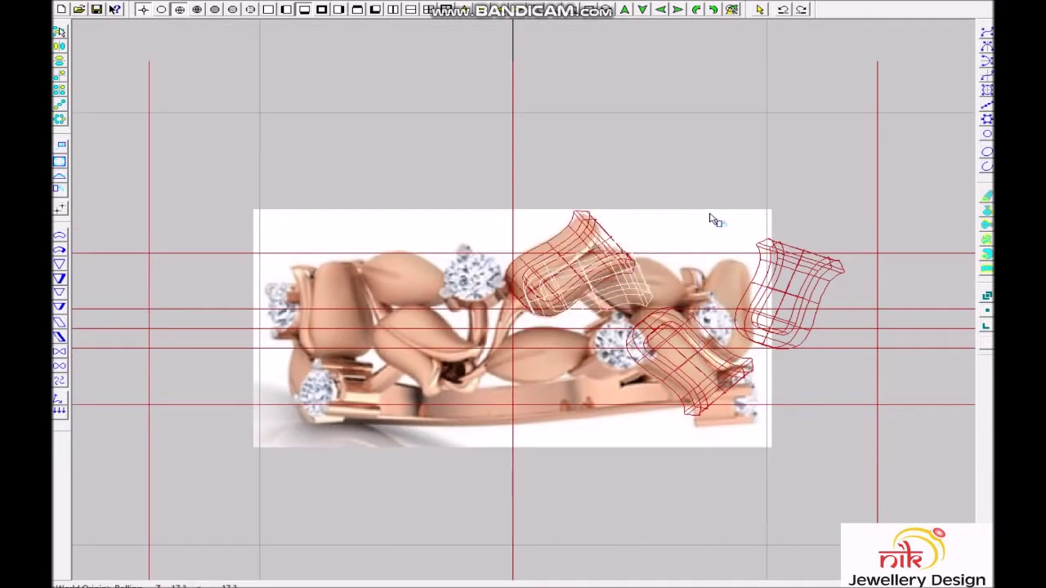
left_click_drag(676, 562, 550, 396)
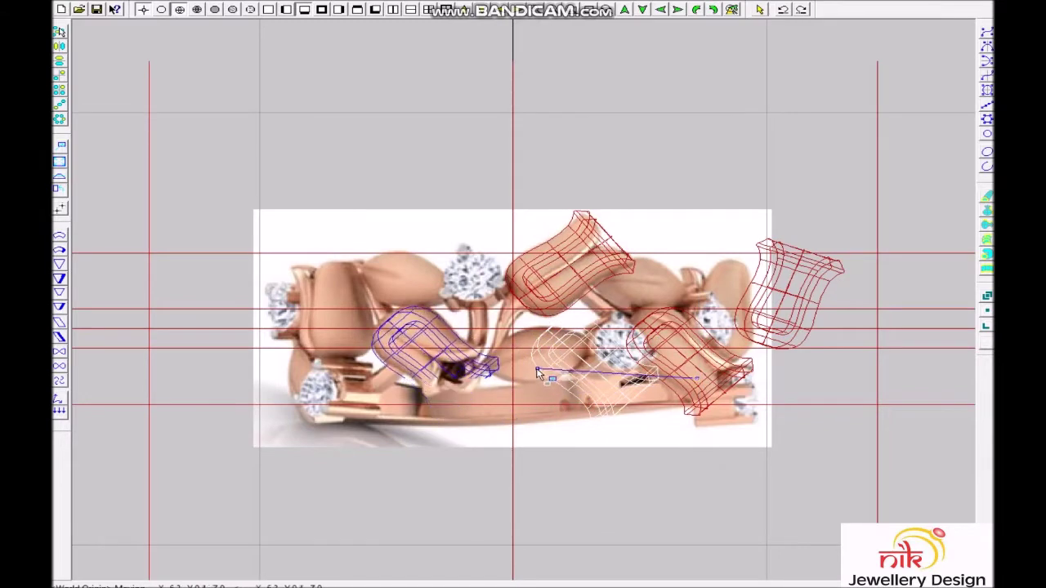
scroll(507, 474, "up", 2)
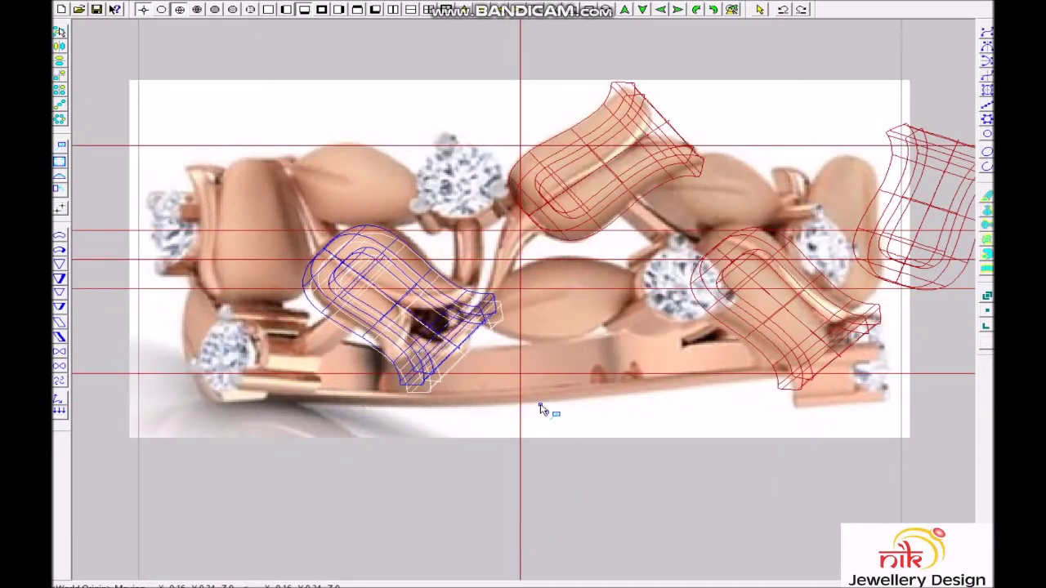
scroll(480, 350, "down", 1)
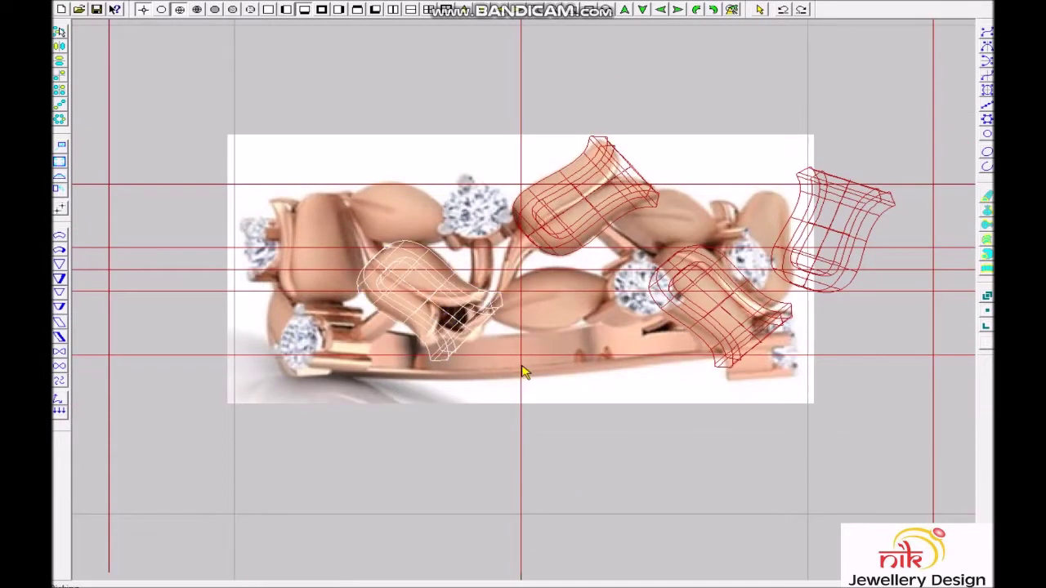
left_click(539, 407)
scroll(539, 407, "down", 1)
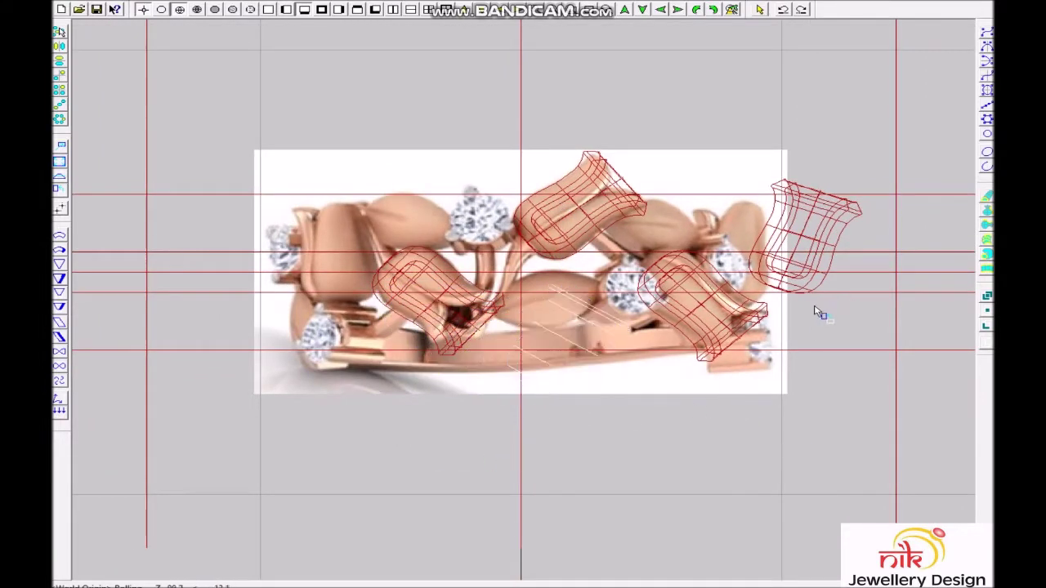
Step: Place a petal copy near the ring's left end and hide petals to compare
left_click(668, 399)
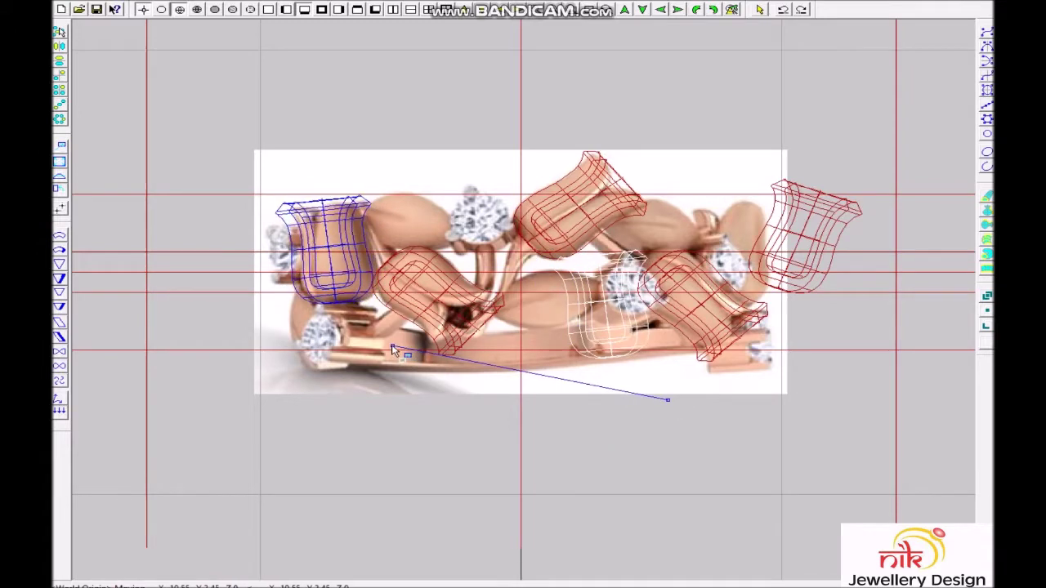
left_click(385, 349)
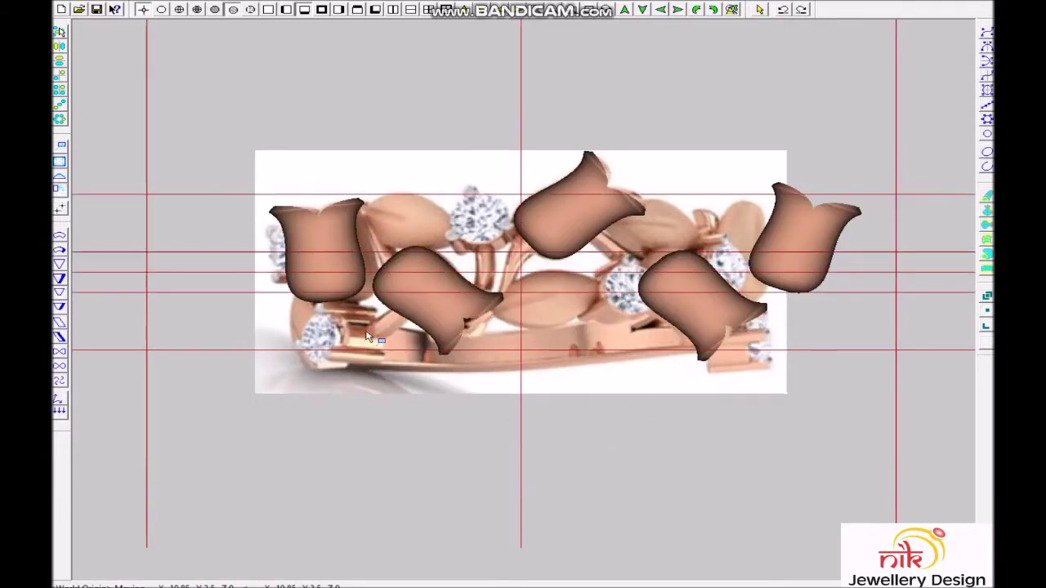
scroll(363, 258, "up", 2)
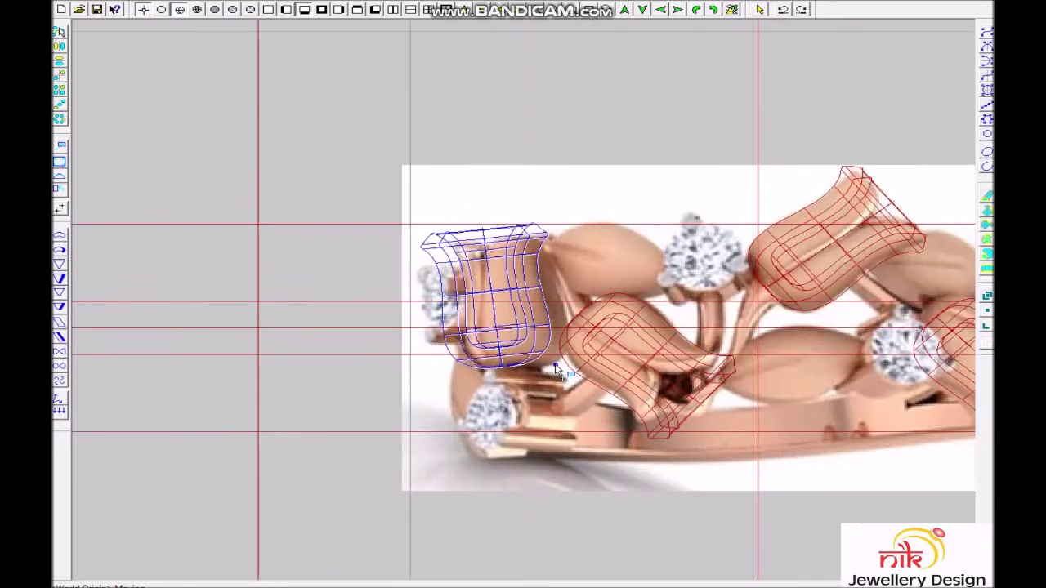
scroll(561, 356, "down", 1)
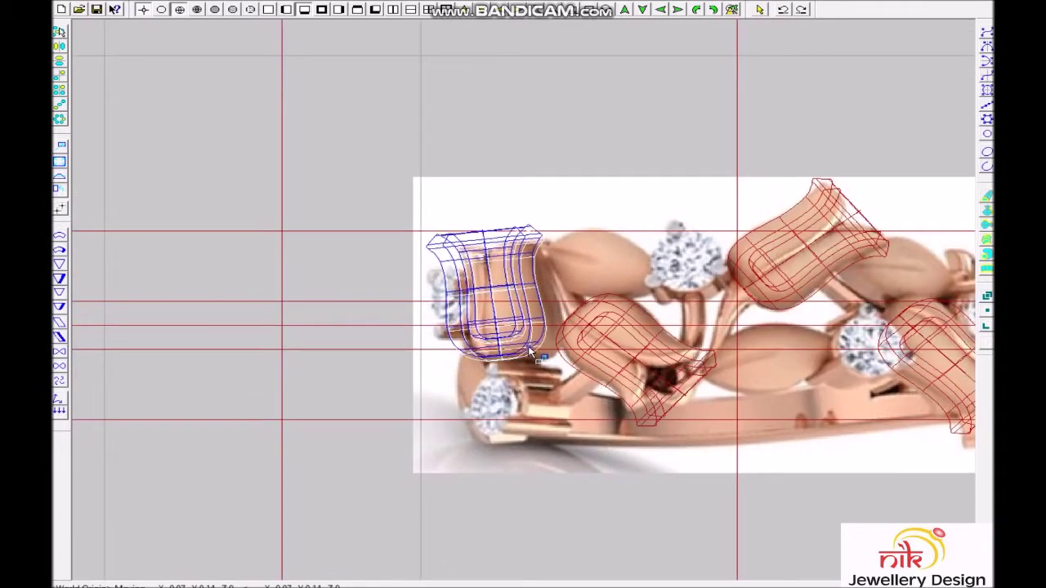
scroll(523, 327, "down", 1)
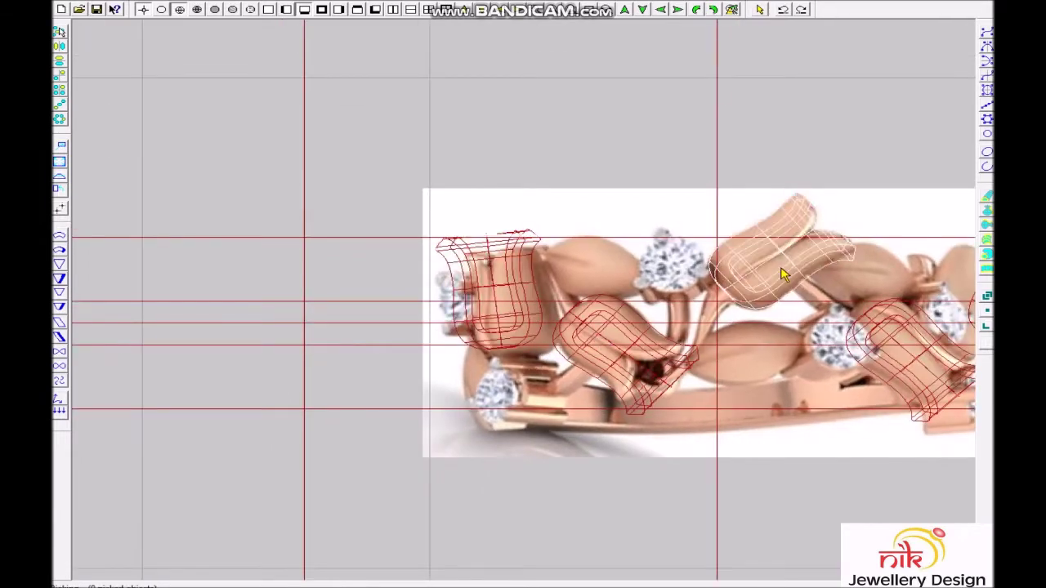
mouse_move(785, 269)
right_mouse_down()
mouse_move(870, 314)
mouse_move(529, 368)
right_mouse_up()
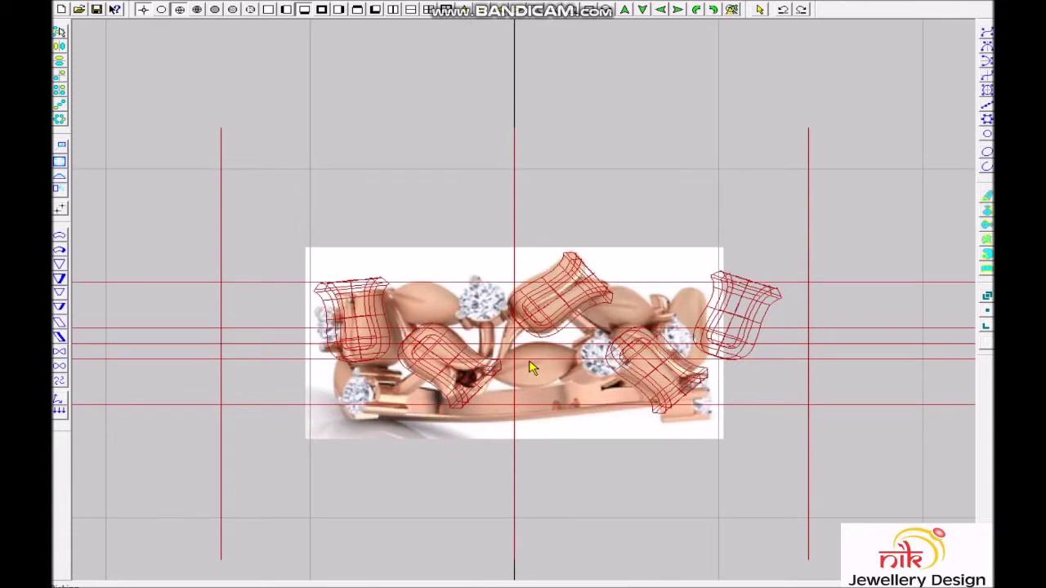
key("ctrl+h")
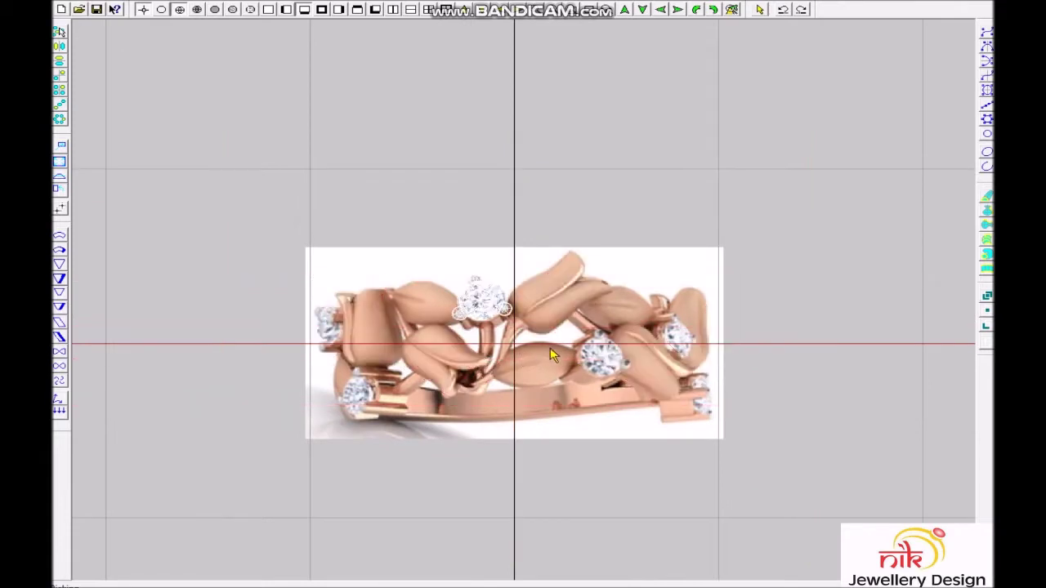
Step: Show the petals and guide lines again and nudge a stone setting slightly down-left
key("ctrl+h")
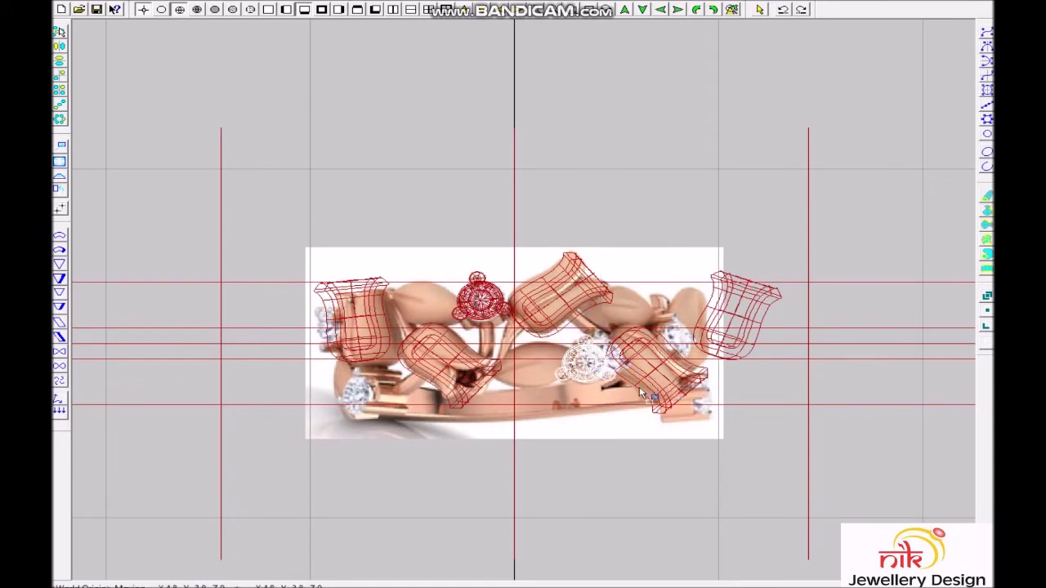
scroll(601, 426, "up", 2)
left_click_drag(615, 375, 608, 377)
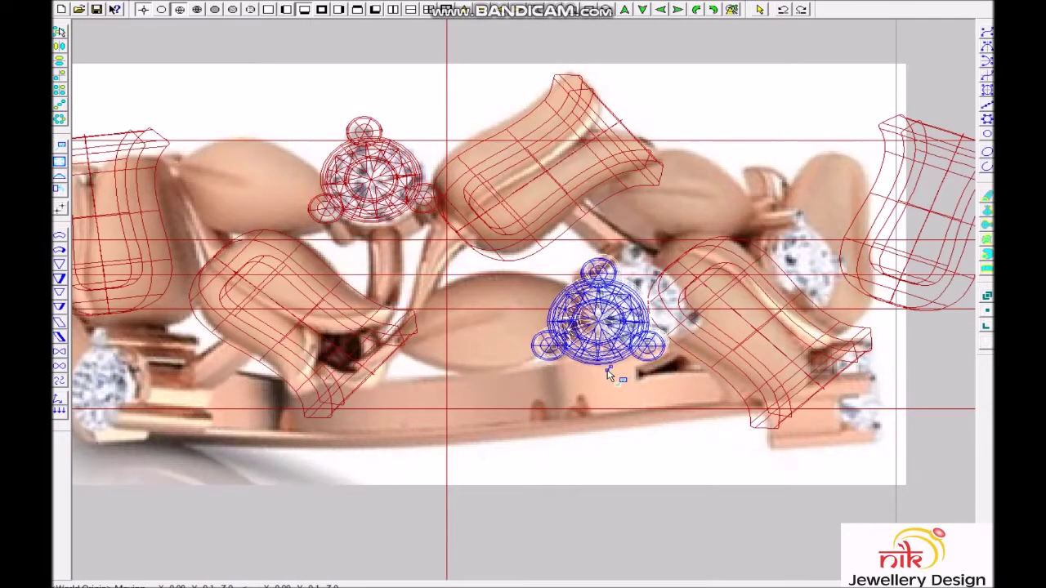
scroll(608, 376, "down", 1)
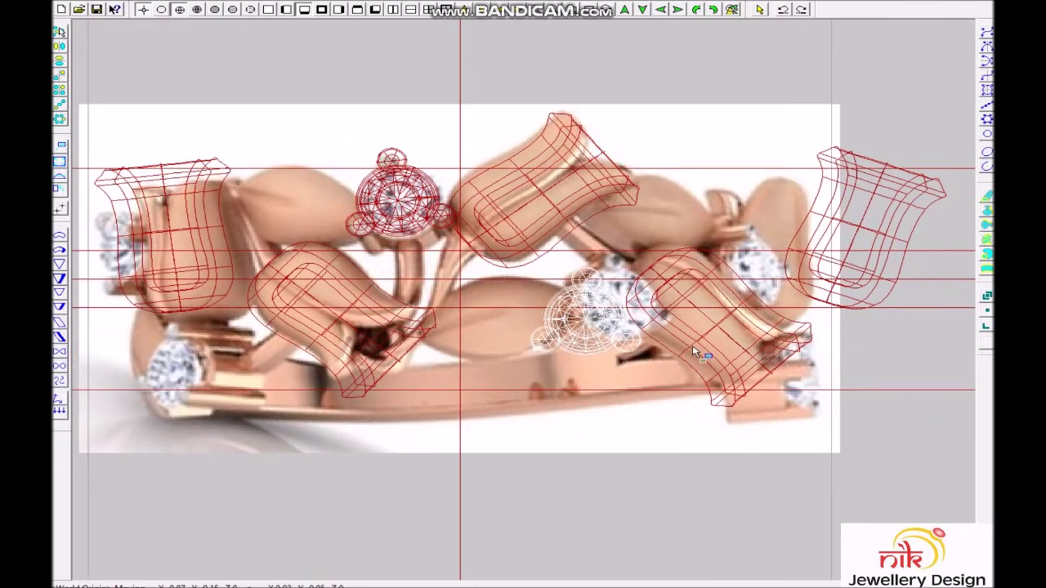
right_click(694, 347)
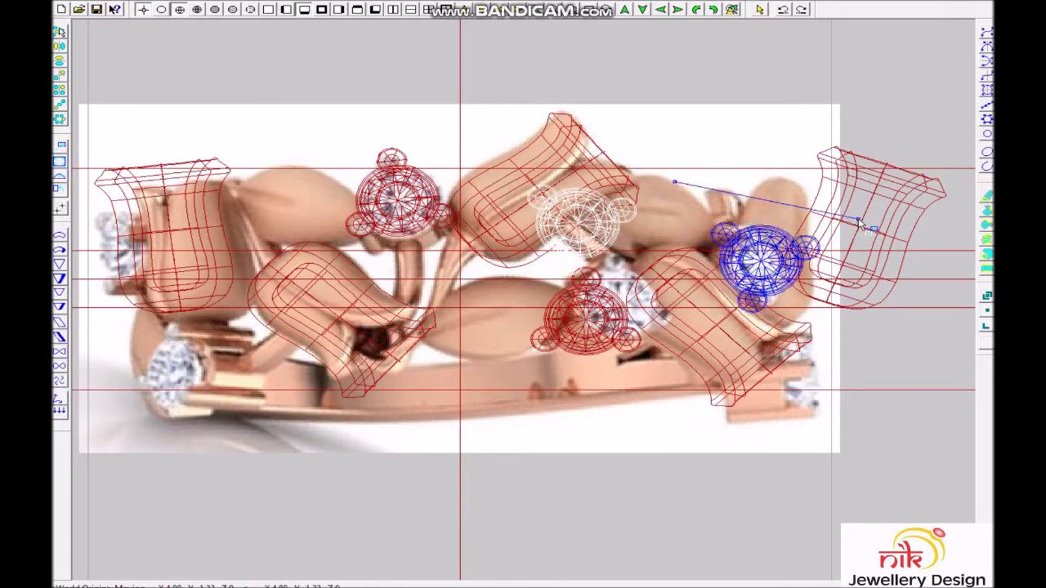
Step: Reposition stone settings beside the right petal
left_click(889, 190)
left_click(889, 302)
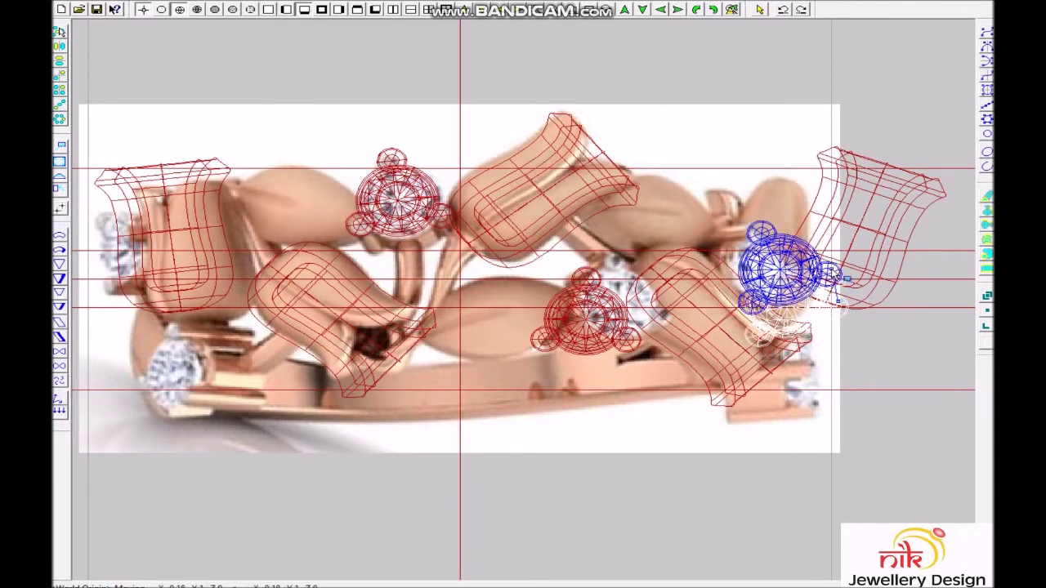
left_click(839, 264)
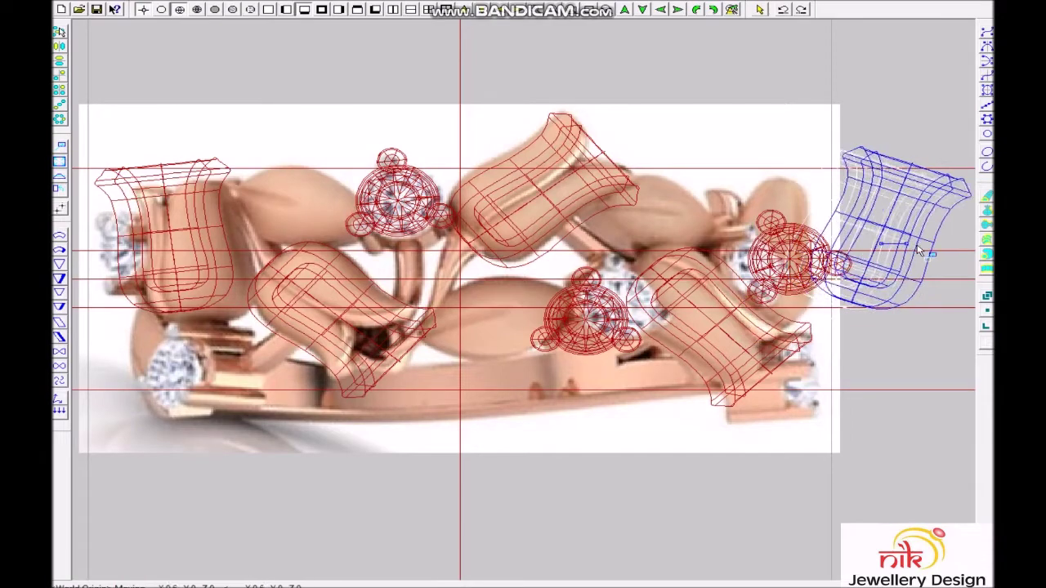
left_click(782, 238)
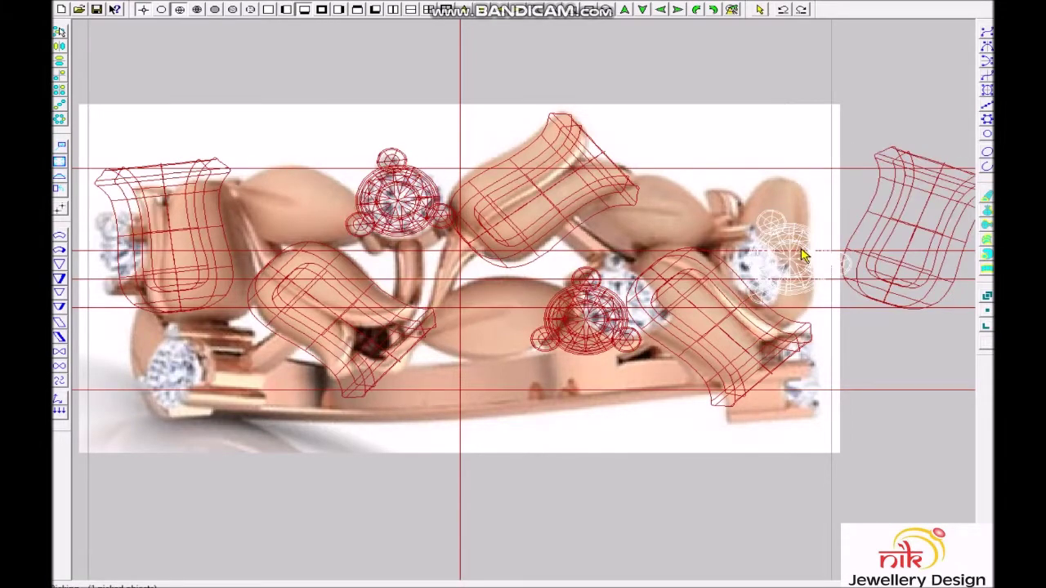
scroll(868, 261, "down", 1)
left_click(719, 402)
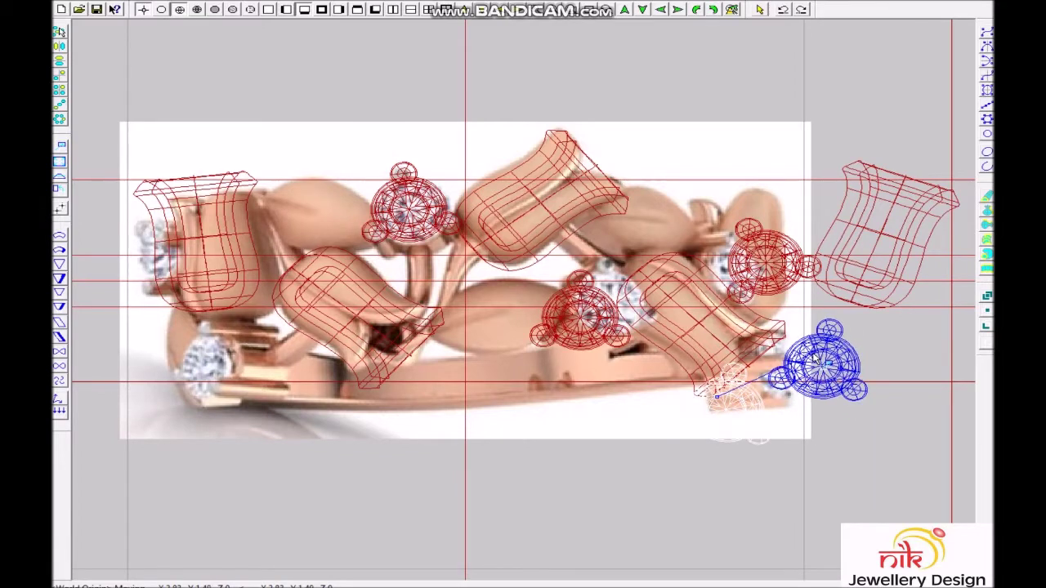
left_click(811, 357)
Step: Move a stone setting to the ring's lower right
left_click(868, 404)
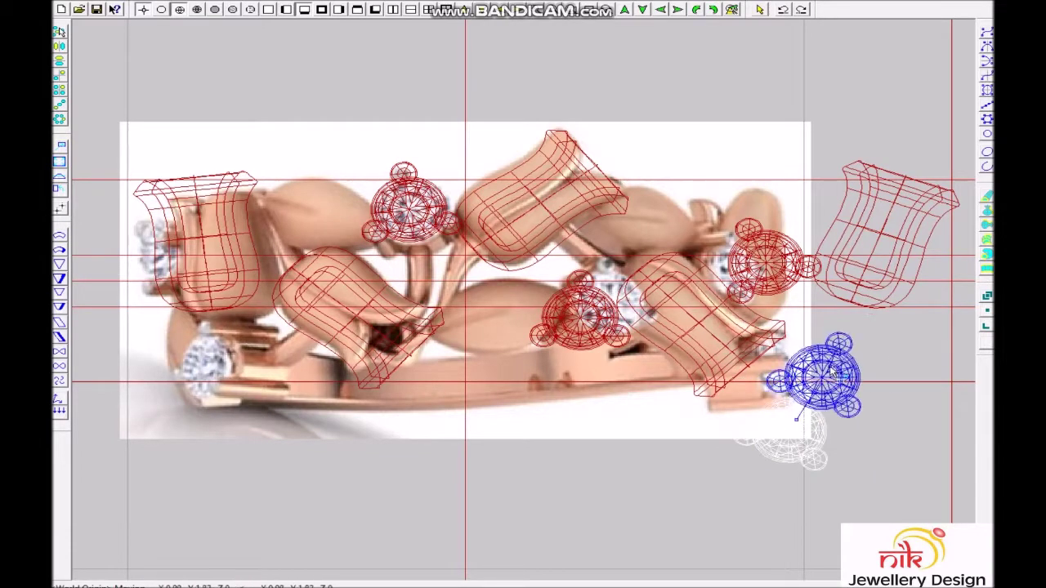
left_click(796, 400)
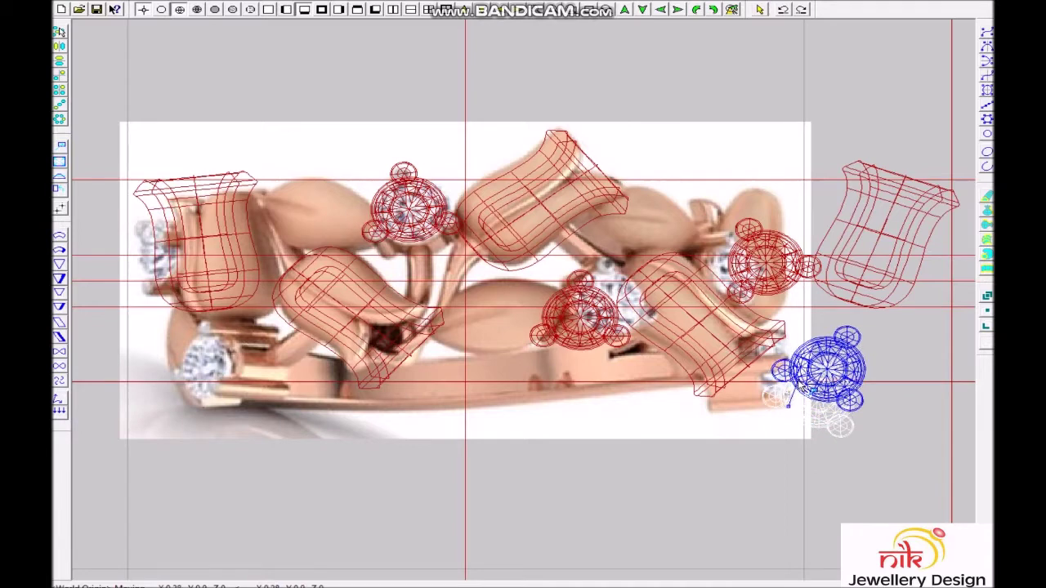
left_click(805, 393)
left_click(889, 230)
left_click(834, 233)
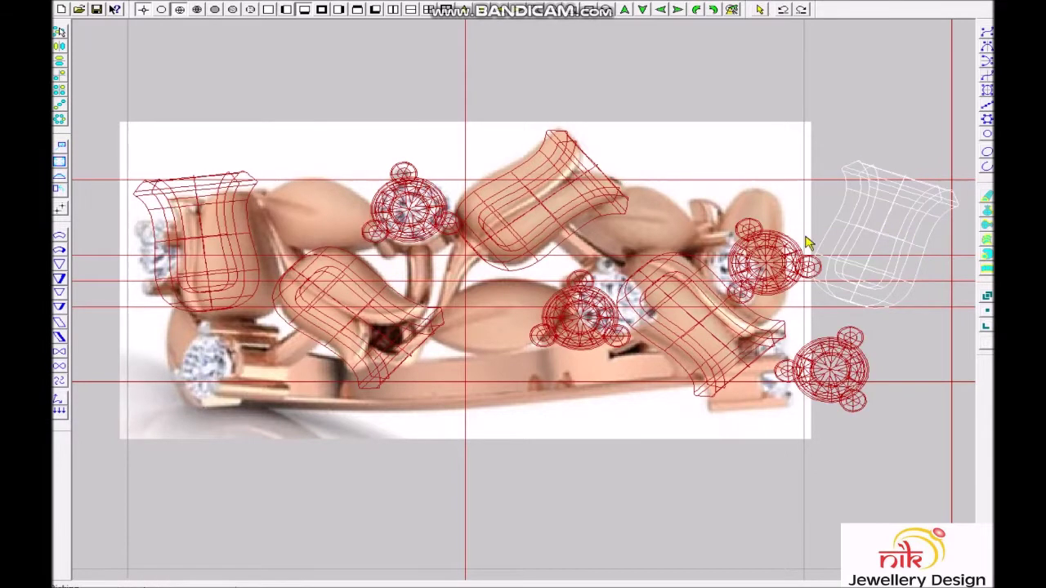
scroll(561, 292, "down", 3)
Step: Shift a stone setting toward the lower left, below the left petal near the ring's end
left_click_drag(175, 198, 502, 467)
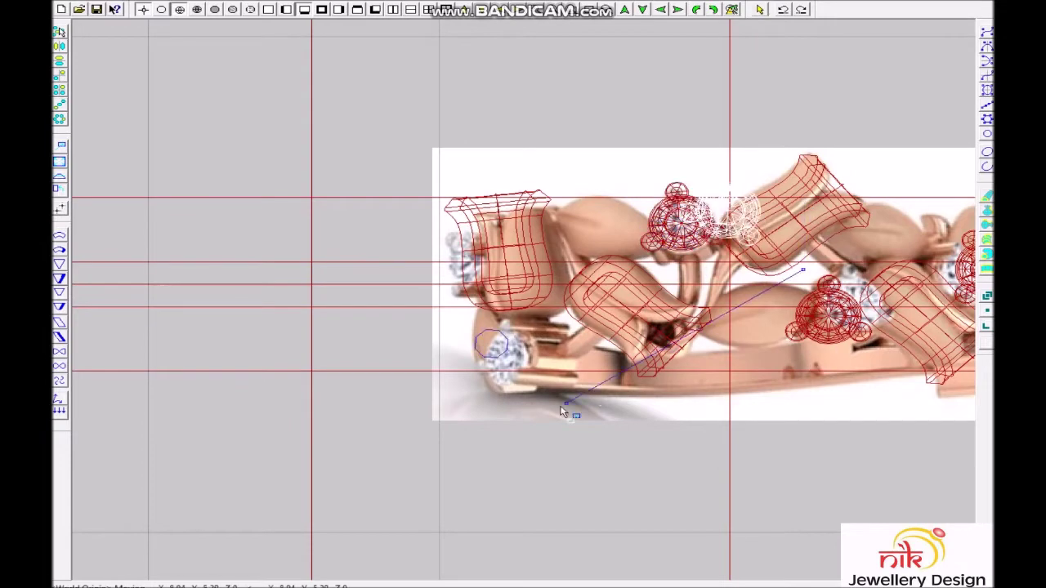
scroll(584, 415, "up", 2)
left_click_drag(629, 467, 573, 369)
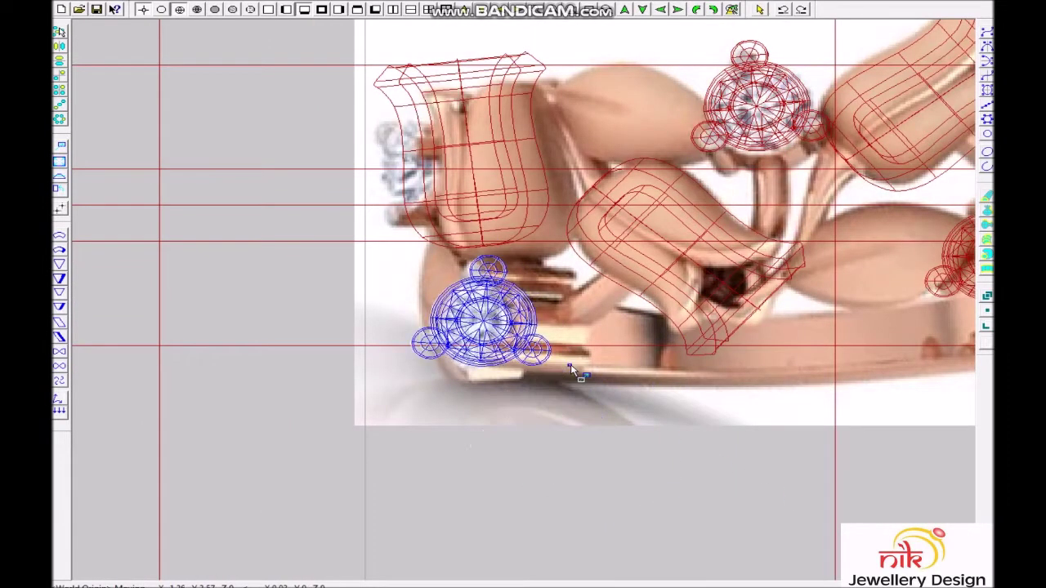
scroll(532, 308, "down", 1)
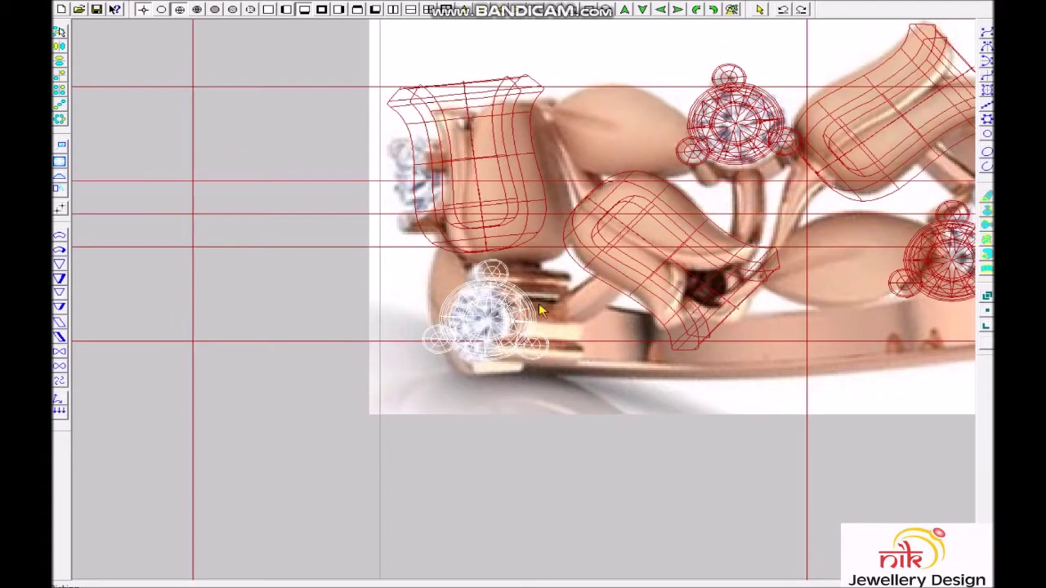
left_click_drag(623, 231, 612, 356)
mouse_move(686, 389)
left_mouse_down()
mouse_move(878, 427)
mouse_move(751, 401)
mouse_move(740, 486)
left_mouse_up()
Step: Place the stone setting at the ring's top left, slightly lower, over the reference diamond
left_click_drag(435, 193, 425, 153)
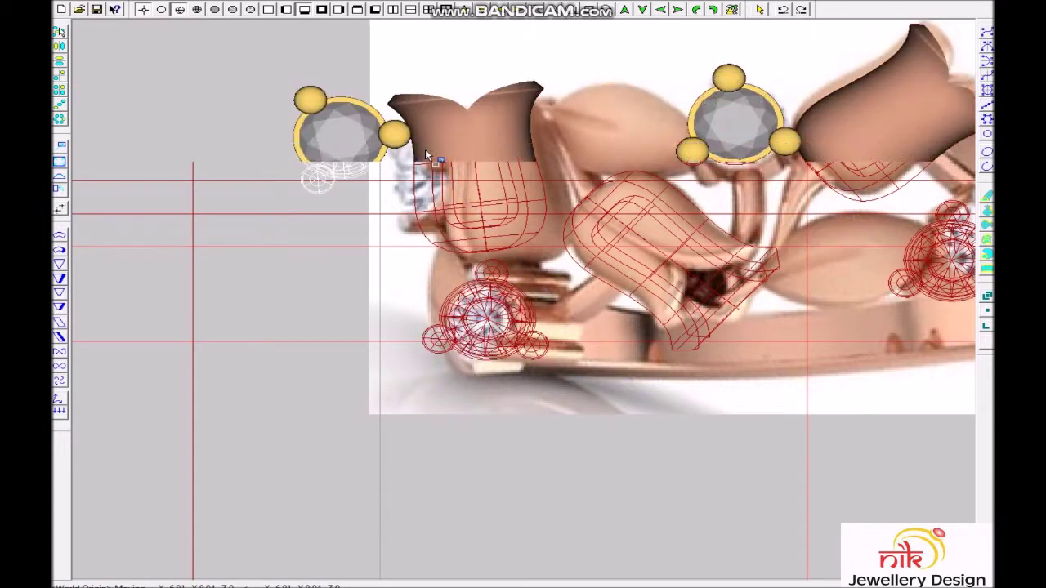
left_click_drag(425, 154, 400, 166)
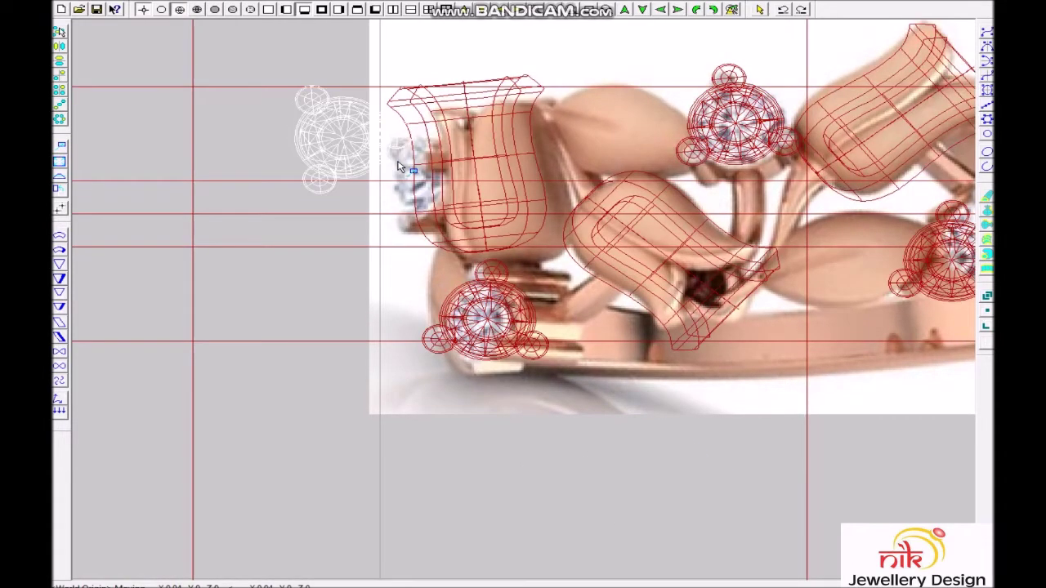
scroll(400, 166, "down", 1)
scroll(402, 173, "down", 1)
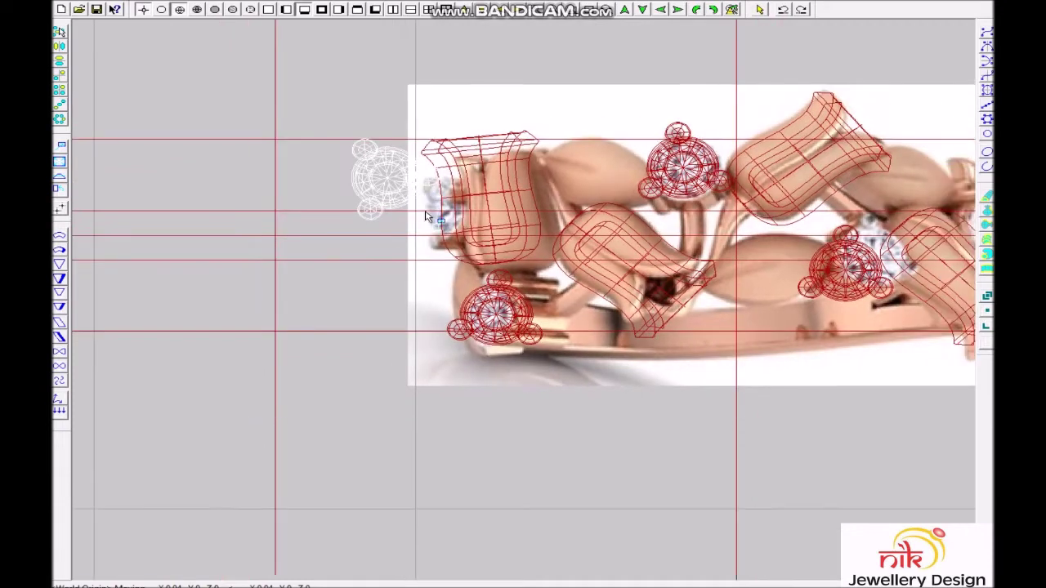
left_click(513, 281)
scroll(506, 266, "down", 1)
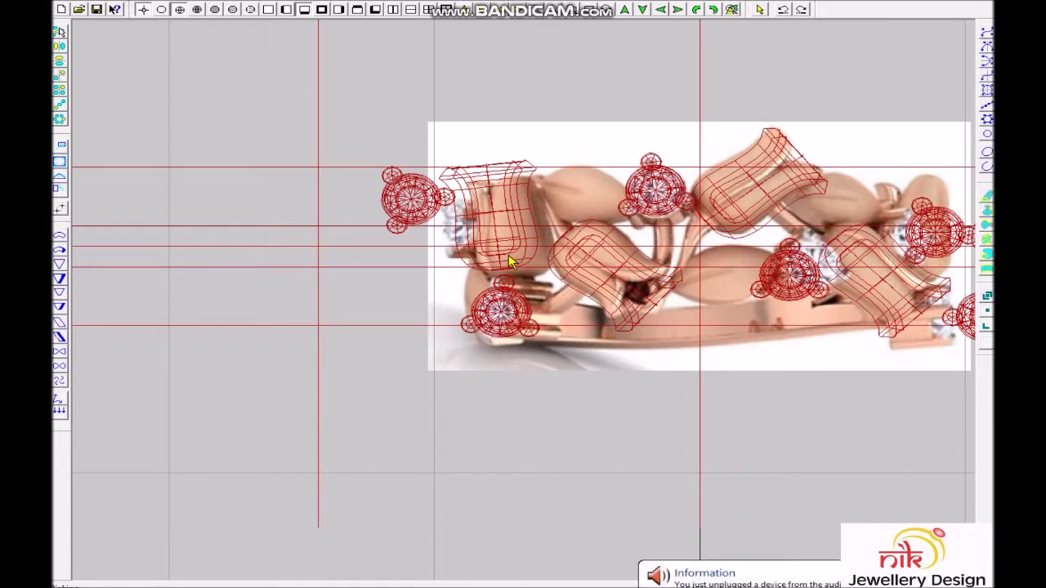
scroll(509, 262, "up", 5)
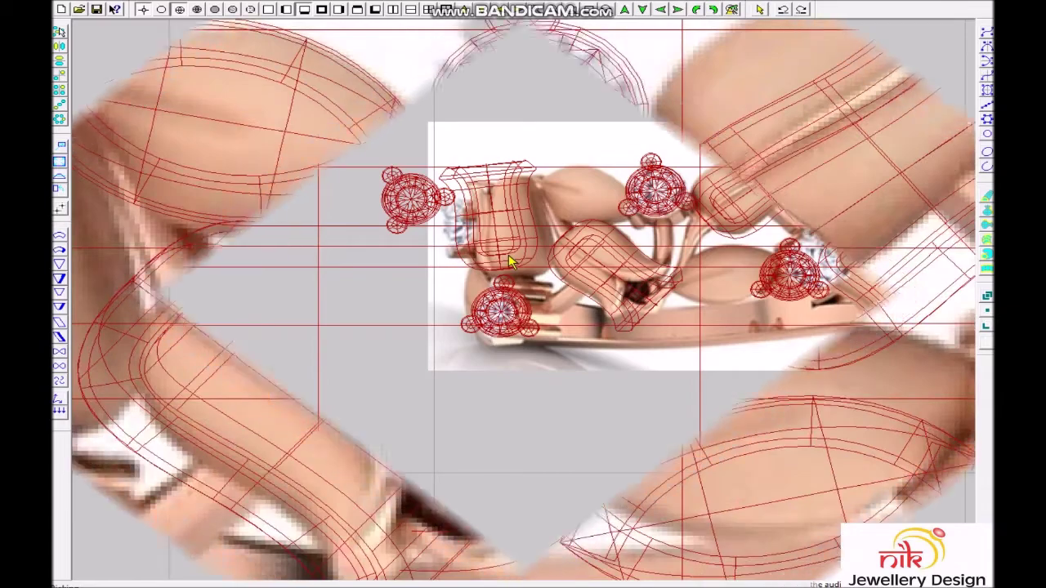
Step: Offset the stem curve by 1 to both sides, creating two new curves
scroll(544, 359, "up", 2)
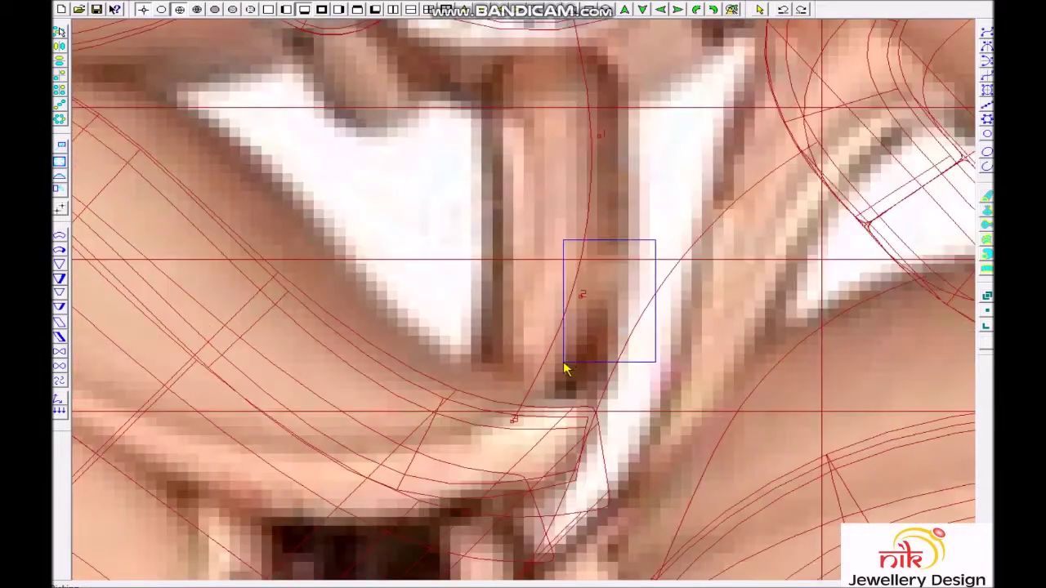
scroll(608, 343, "down", 2)
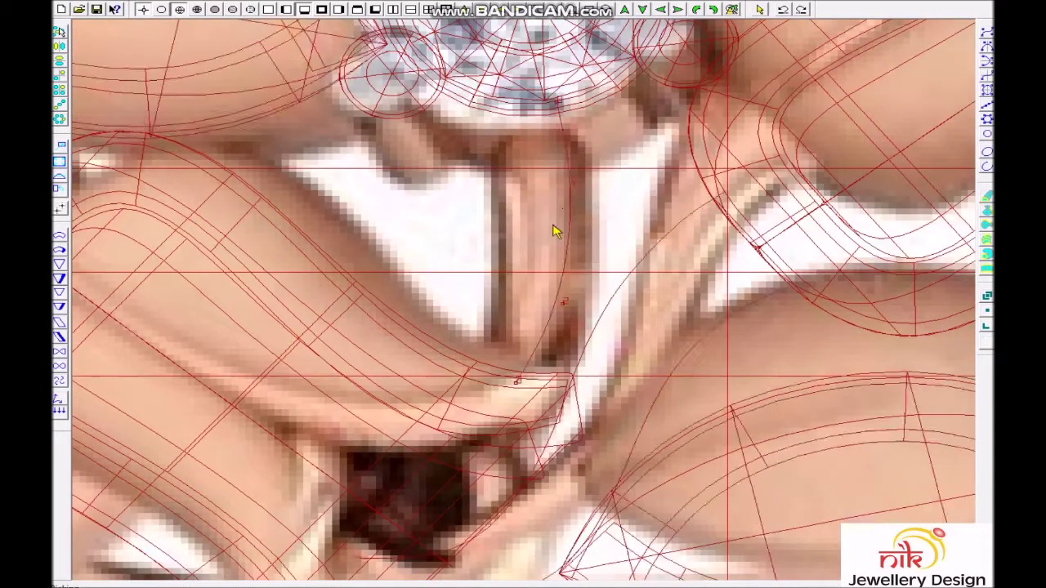
left_click(580, 249)
key("Return")
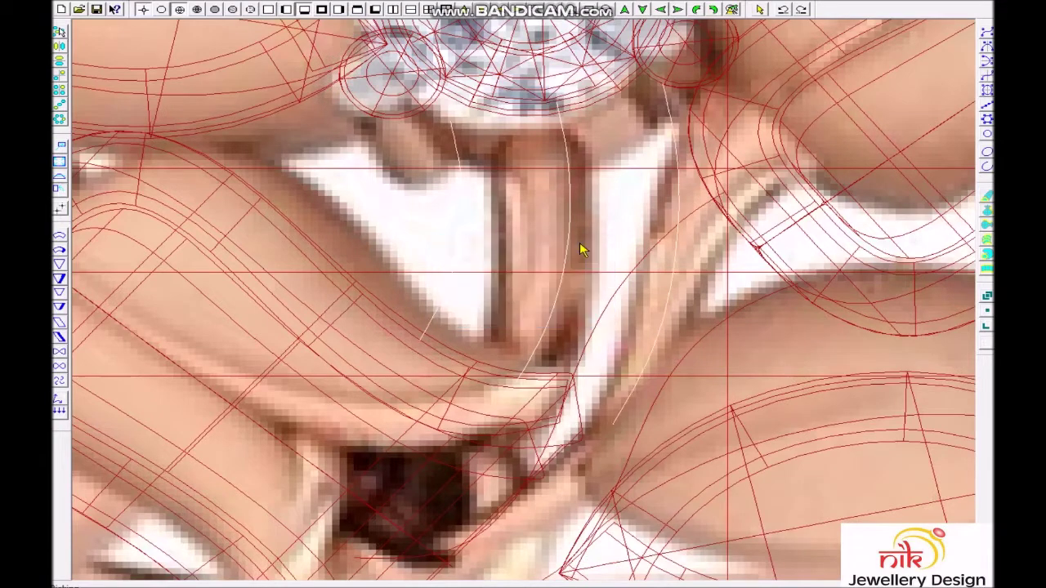
left_click(580, 249)
type("1")
key("Return")
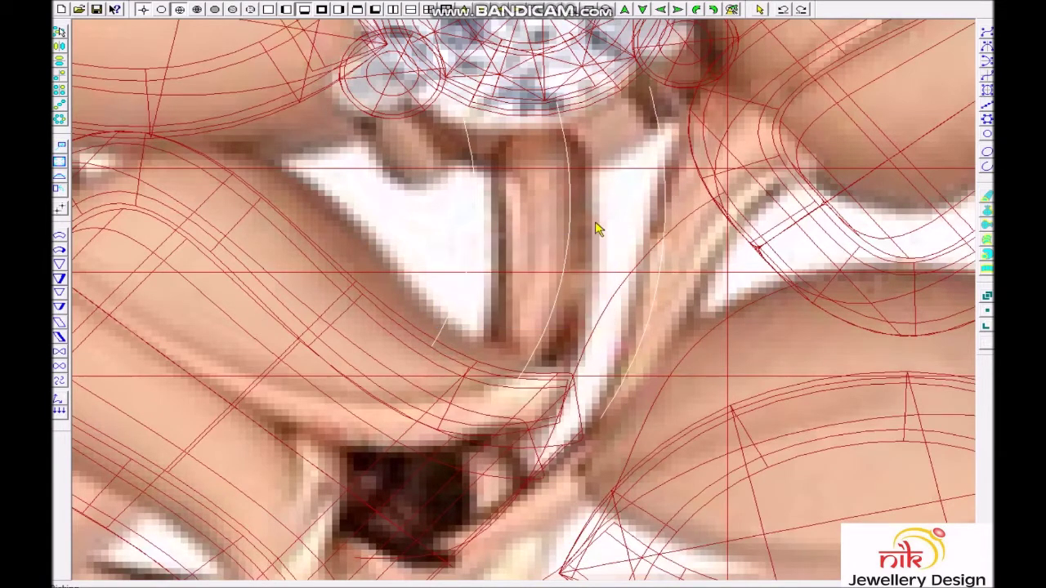
left_click(447, 223)
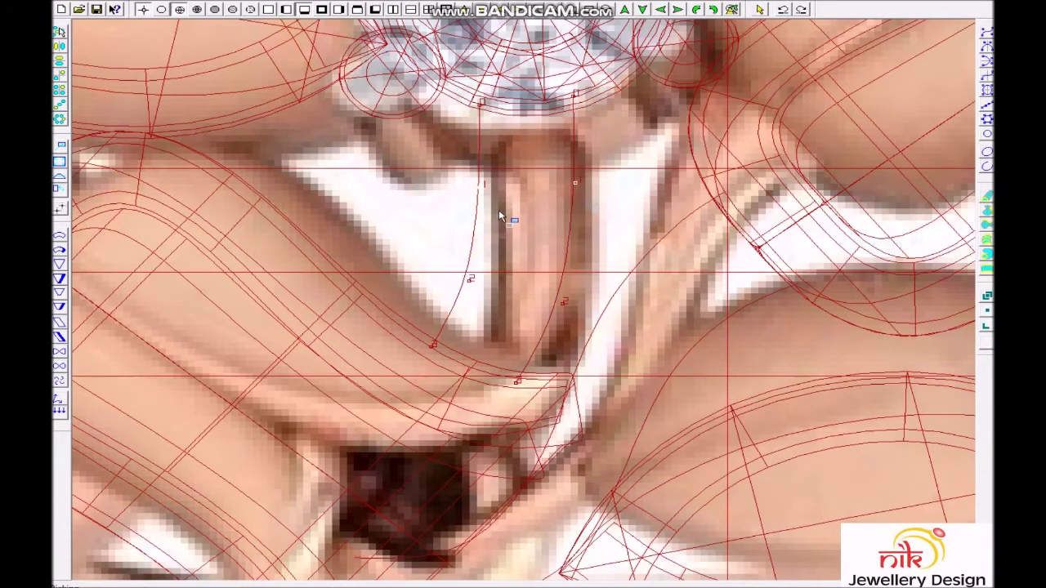
Step: Move the lower-left gem and prong cluster and set the adjusted curves in place
scroll(537, 343, "down", 1)
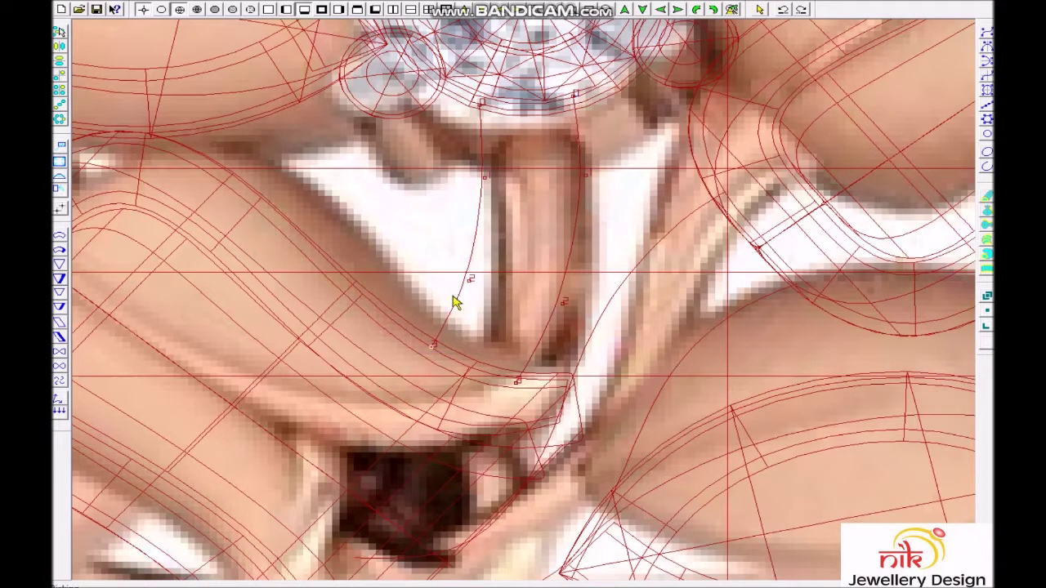
scroll(509, 270, "down", 2)
scroll(567, 264, "up", 1)
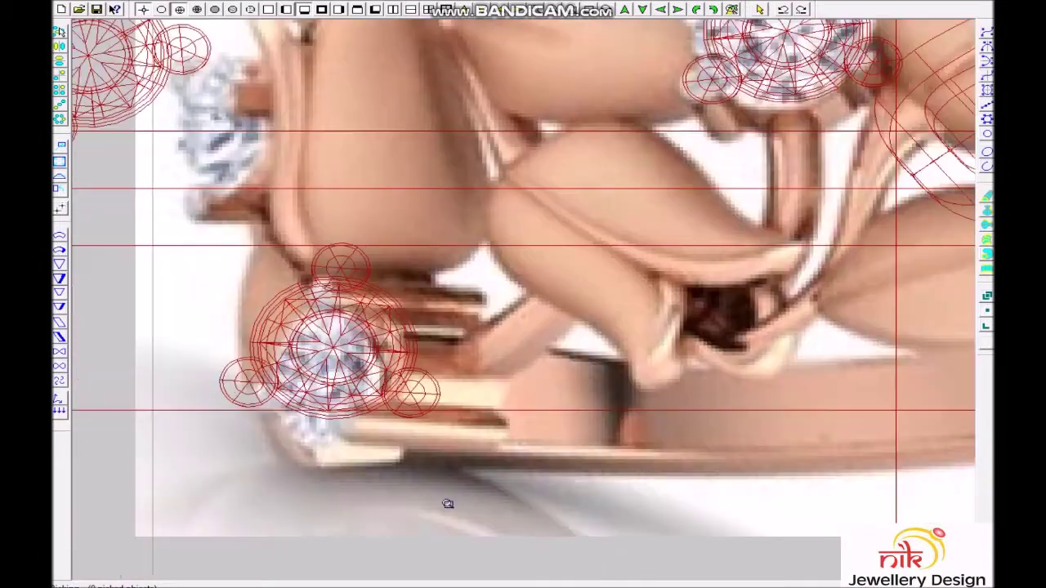
scroll(443, 490, "up", 1)
left_click_drag(417, 391, 462, 401)
scroll(426, 361, "up", 1)
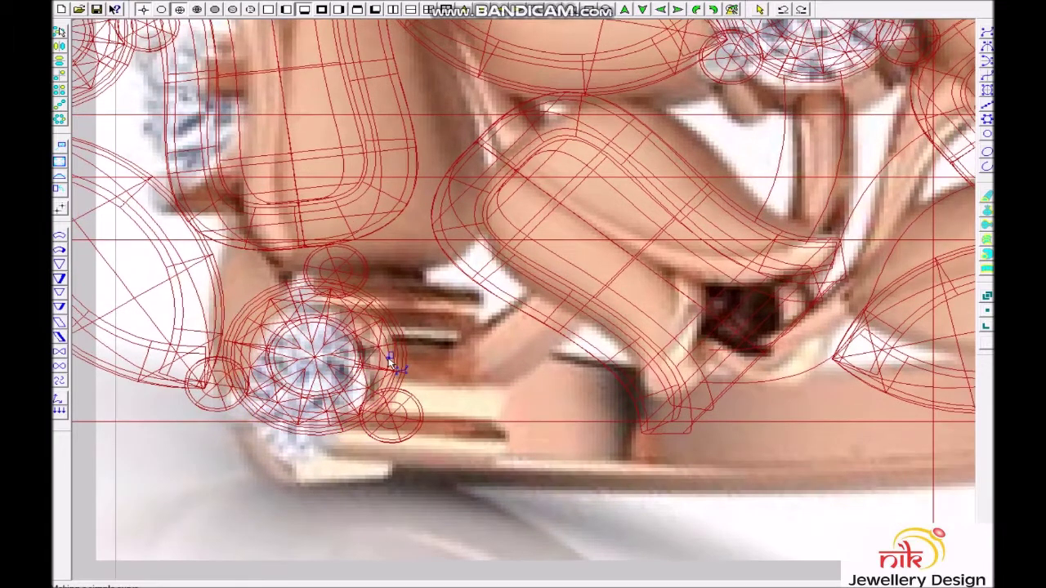
scroll(467, 283, "up", 3)
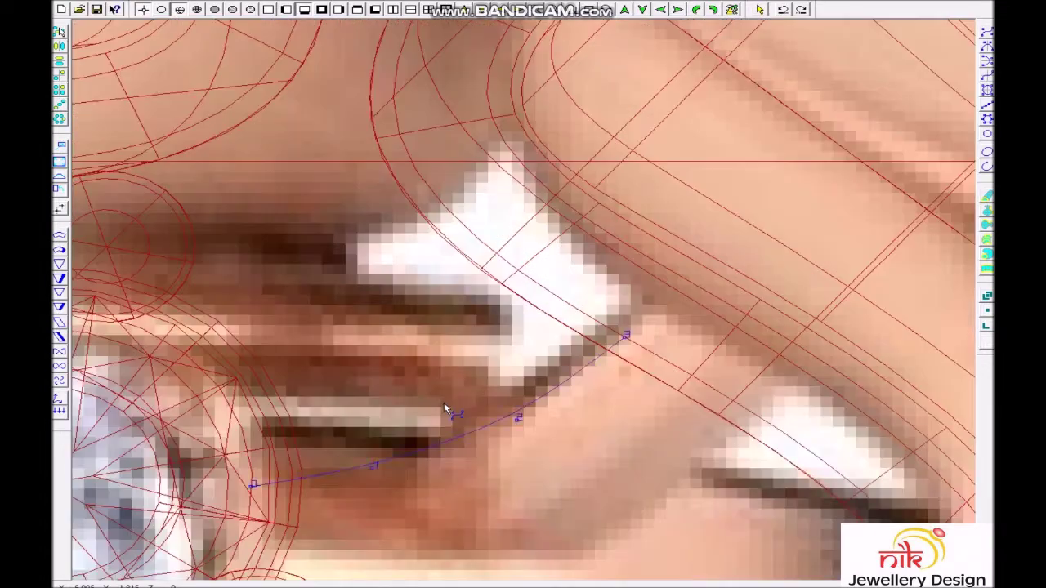
left_click(487, 442)
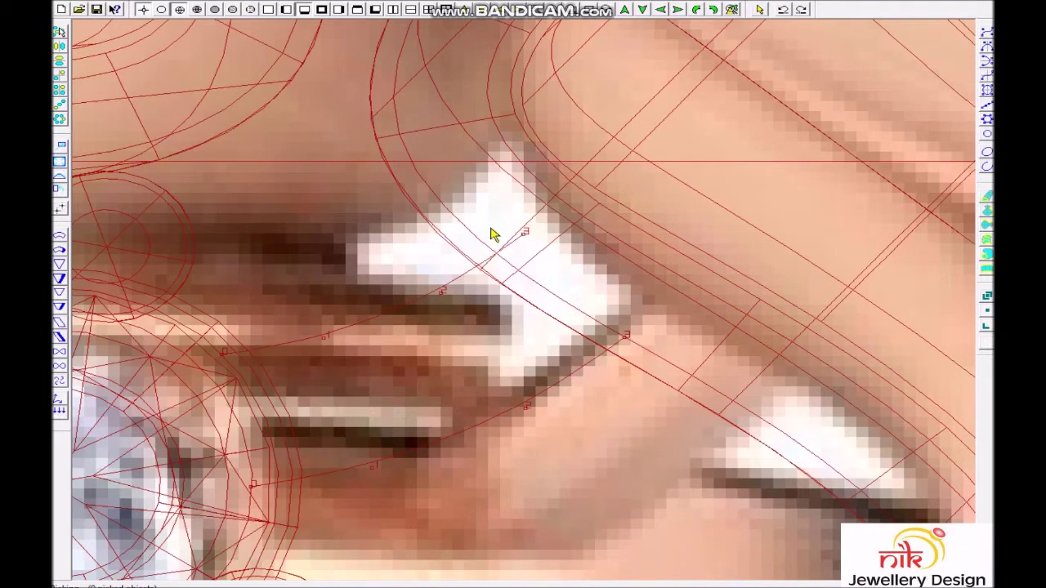
left_click(426, 318)
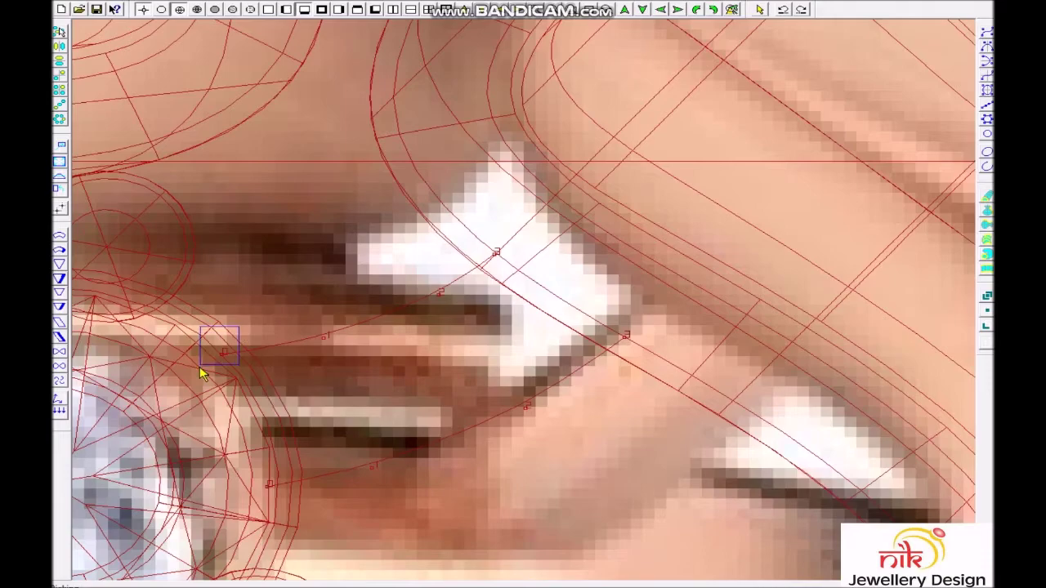
scroll(245, 368, "down", 3)
scroll(490, 305, "down", 3)
scroll(496, 301, "down", 3)
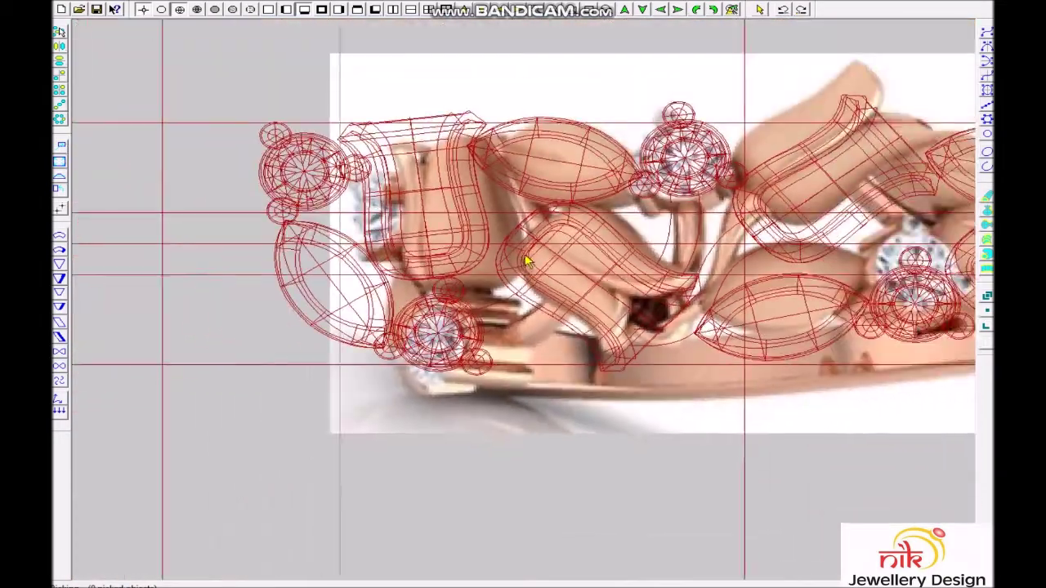
scroll(665, 285, "down", 2)
scroll(688, 357, "up", 3)
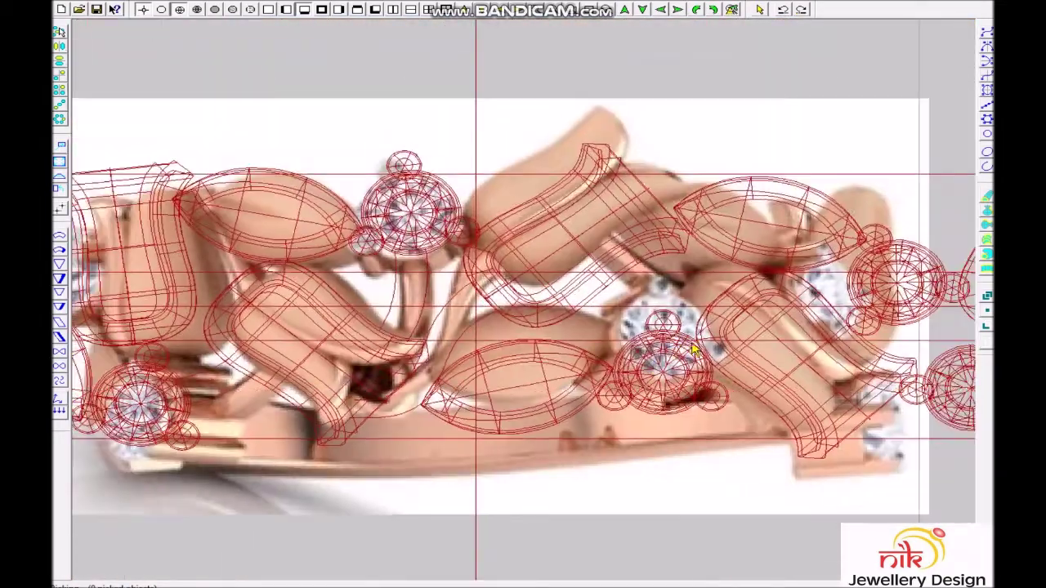
scroll(711, 343, "up", 2)
scroll(711, 343, "down", 1)
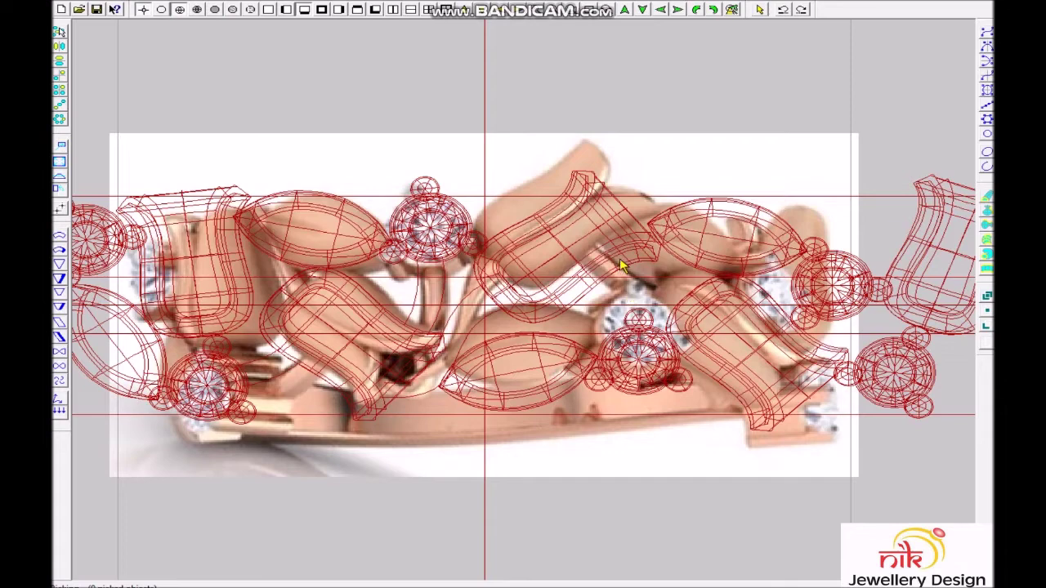
Step: Delete the unwanted stem curve and reshape the stem curves beside the upper-right leaf
scroll(597, 315, "down", 1)
scroll(601, 307, "down", 1)
scroll(621, 319, "up", 4)
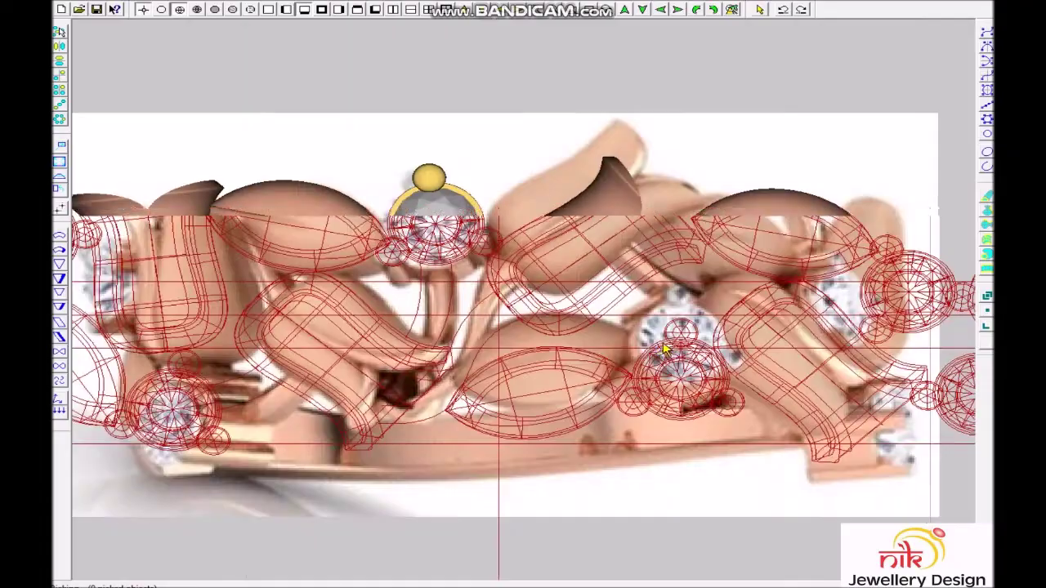
scroll(646, 315, "down", 3)
scroll(645, 360, "up", 4)
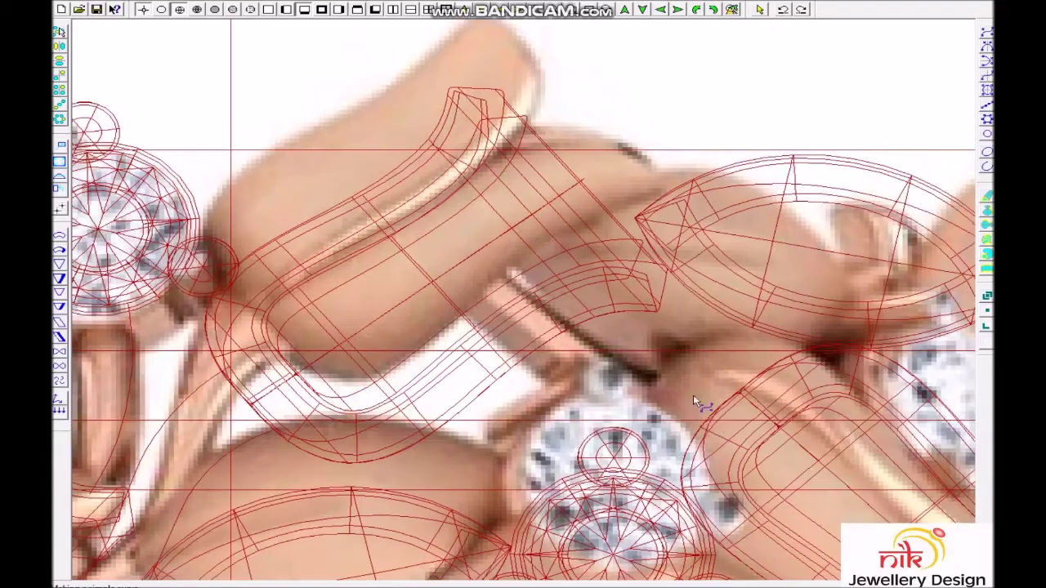
key("Delete")
left_click(675, 384)
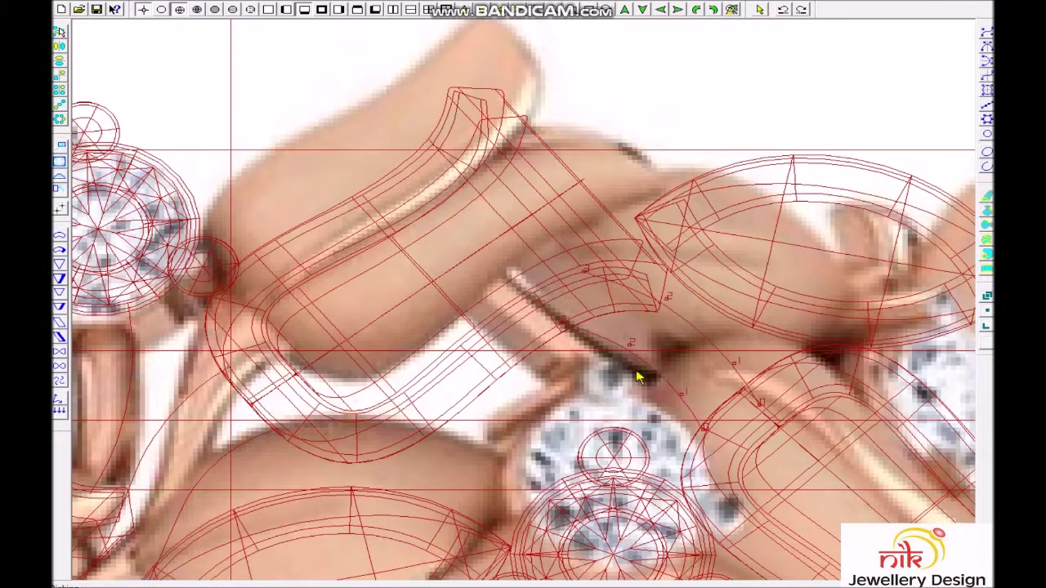
scroll(598, 283, "up", 3)
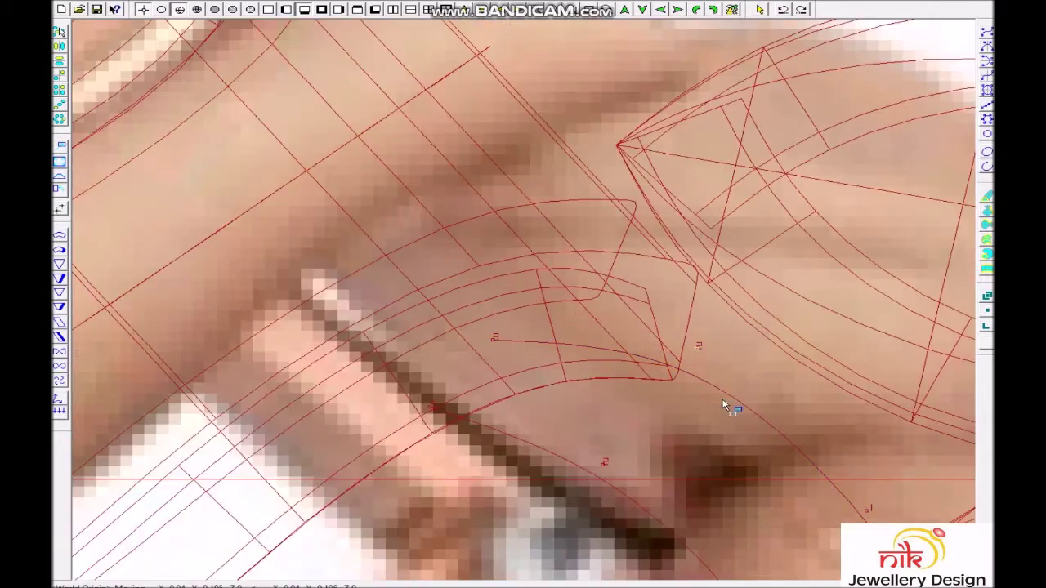
scroll(723, 406, "down", 2)
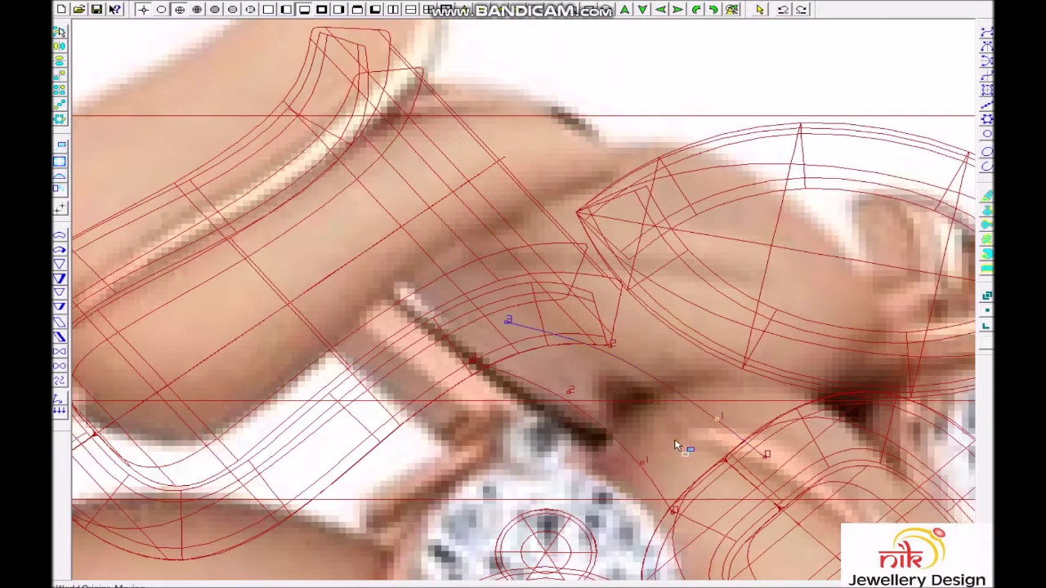
left_click(643, 474)
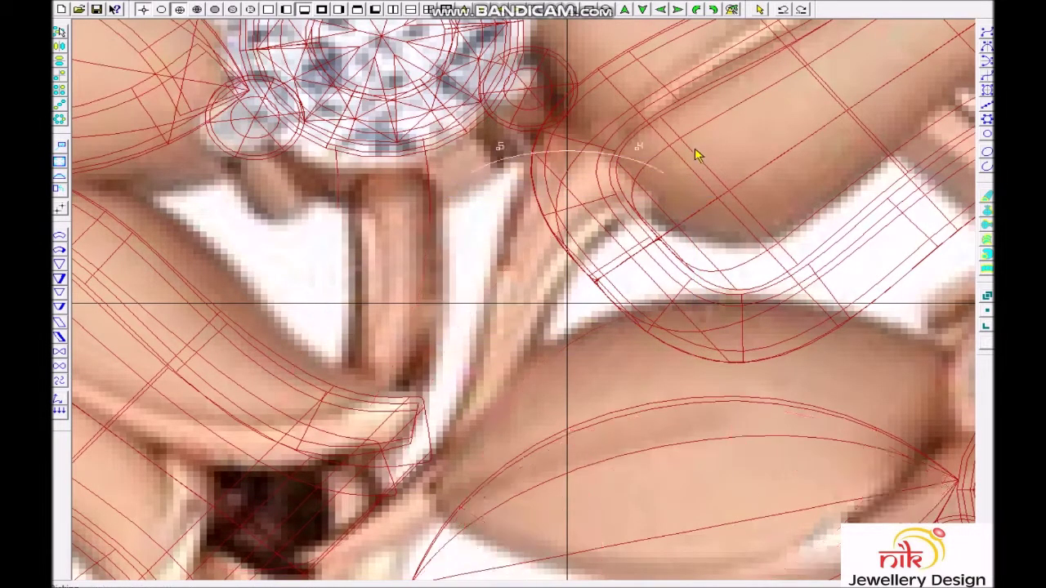
Step: Build a rail surface along the stem curves to form the gold vines
right_click(621, 245)
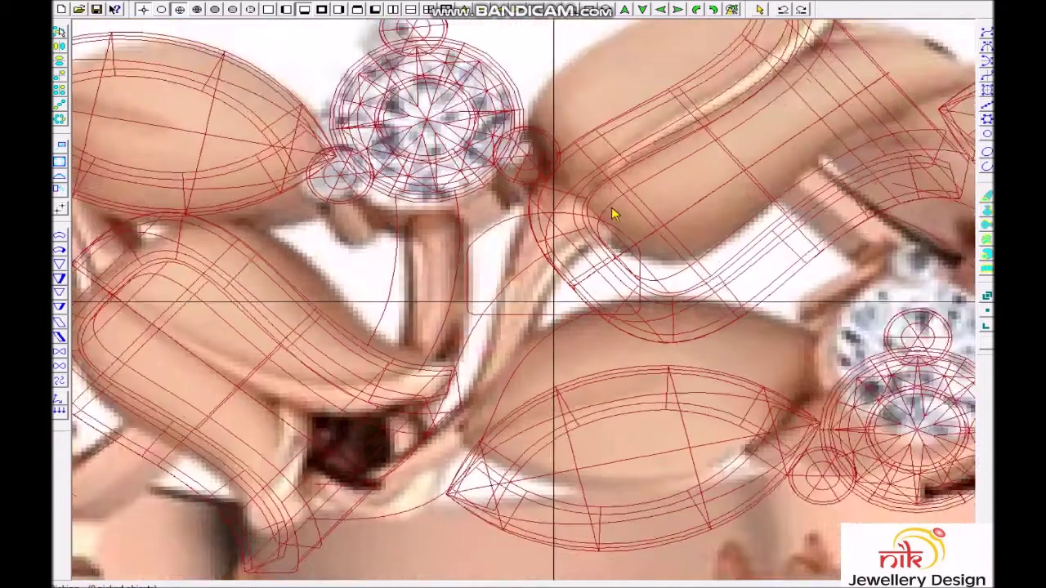
key("Return")
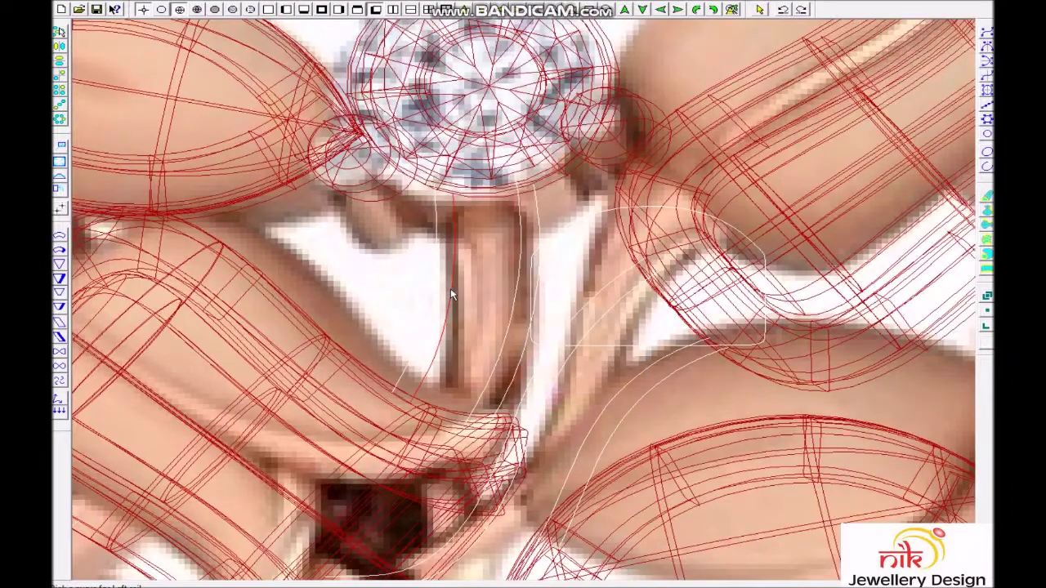
right_click(560, 229)
key("Return")
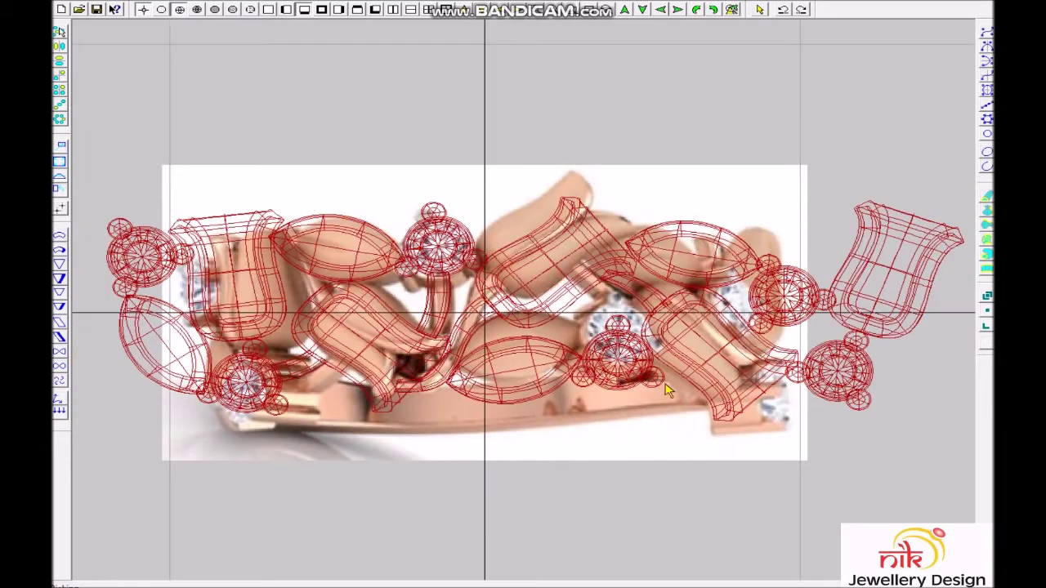
Step: Select the four round gems around the floral band for the gem setting
left_click(652, 378)
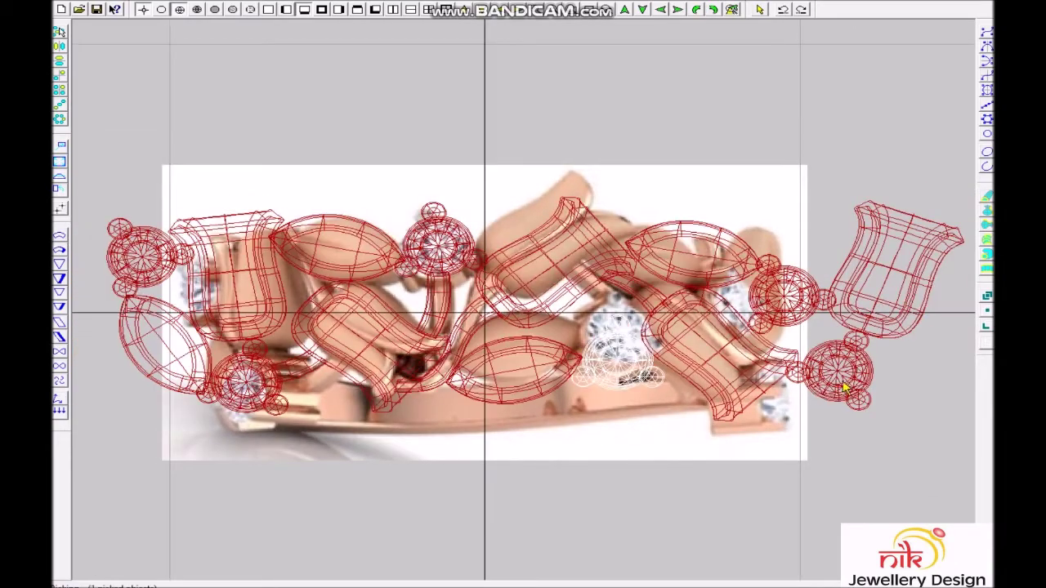
left_click(838, 372)
left_click(784, 294)
left_click(433, 241)
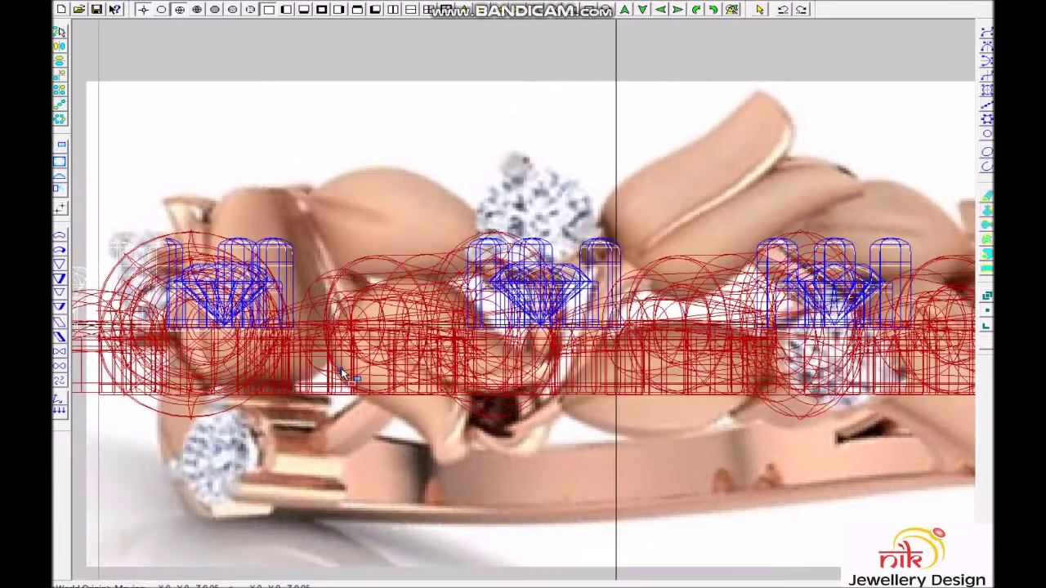
scroll(326, 318, "down", 5)
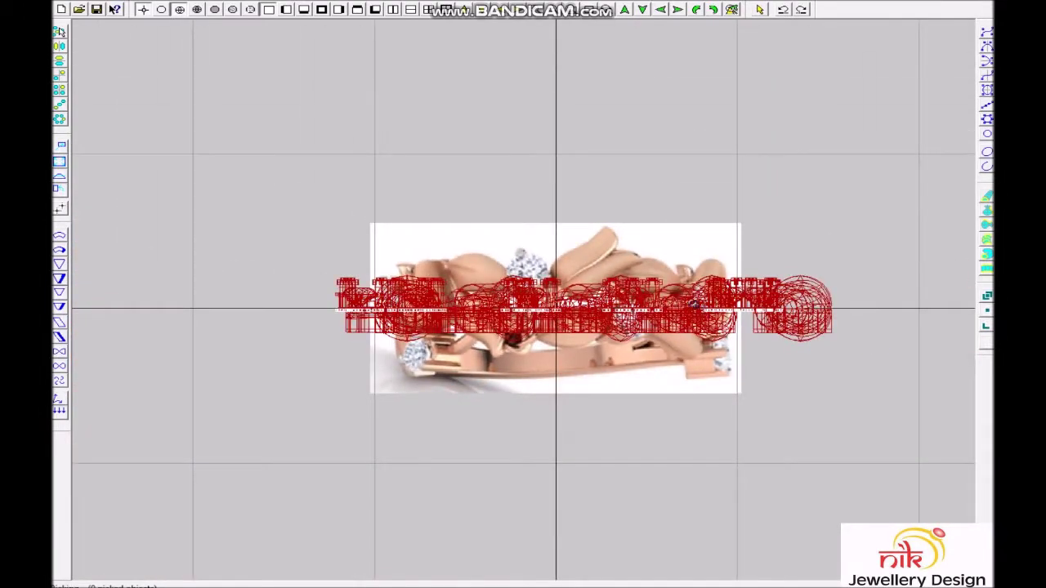
scroll(771, 301, "up", 5)
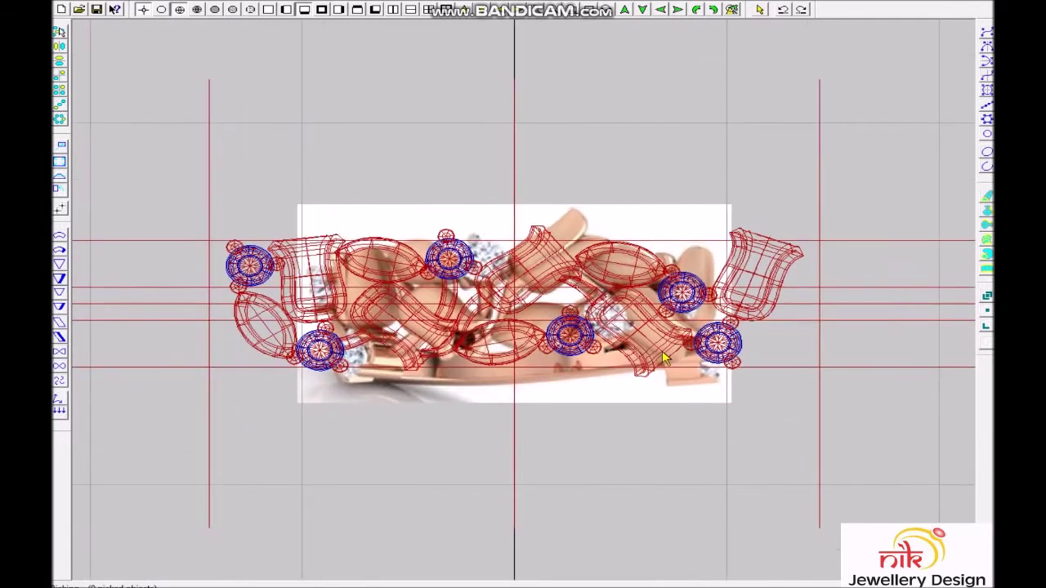
Step: Draw the first split-shank curve running outward from the end leaf
scroll(663, 359, "down", 2)
scroll(724, 332, "down", 3)
scroll(724, 332, "up", 8)
scroll(644, 538, "up", 3)
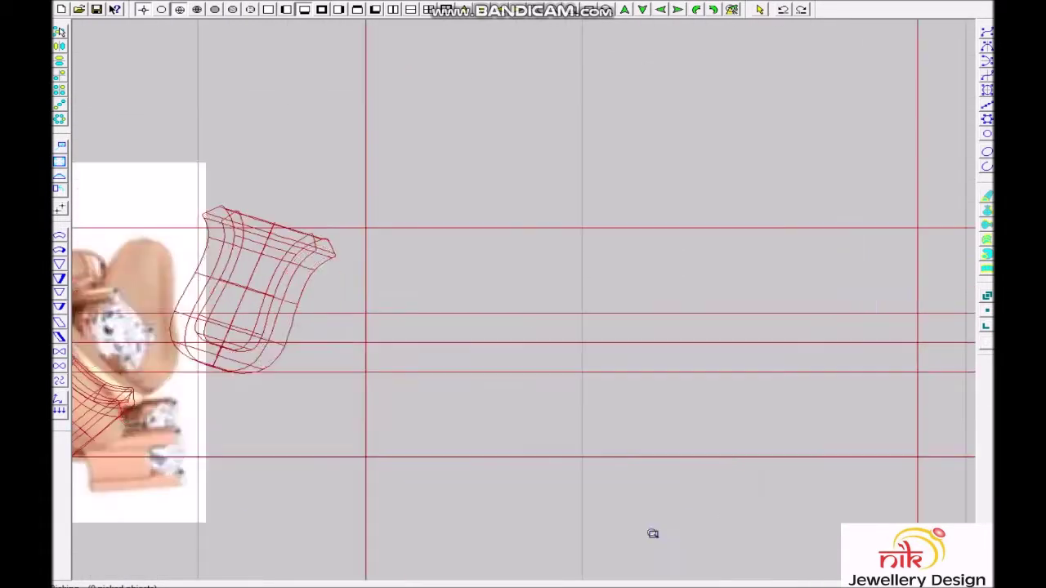
scroll(646, 387, "down", 1)
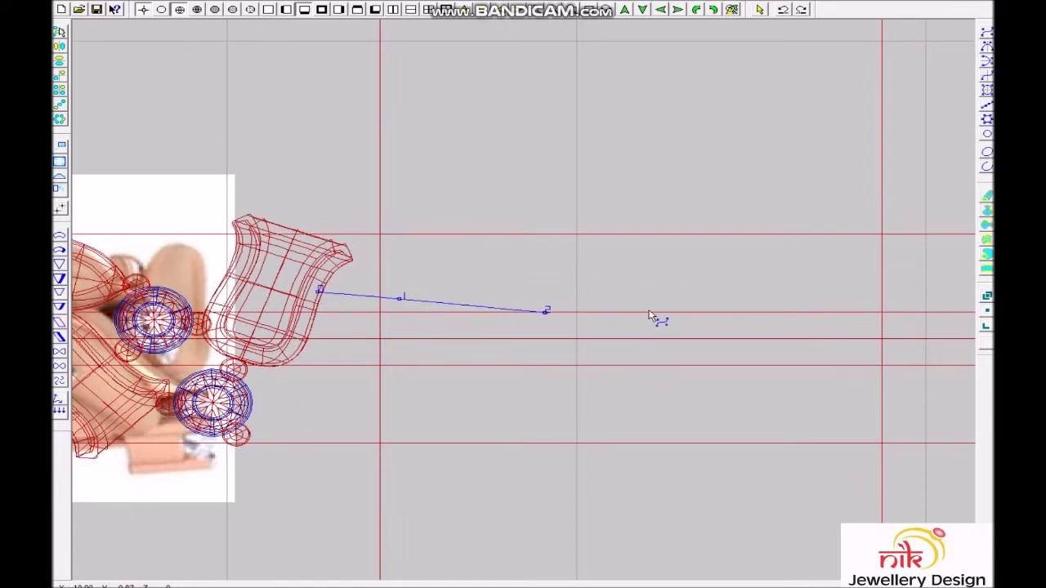
left_click(691, 311)
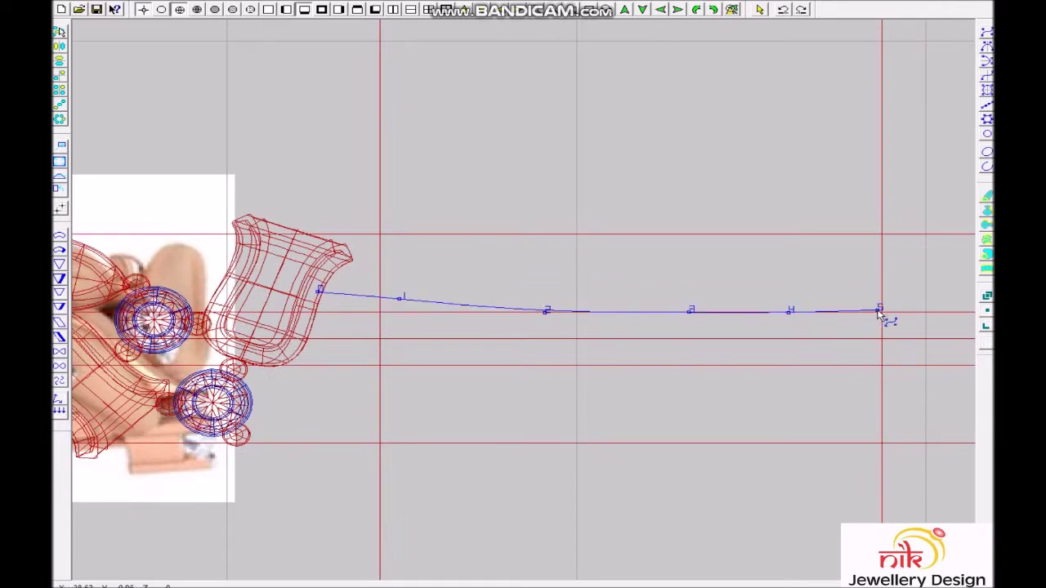
right_click(398, 311)
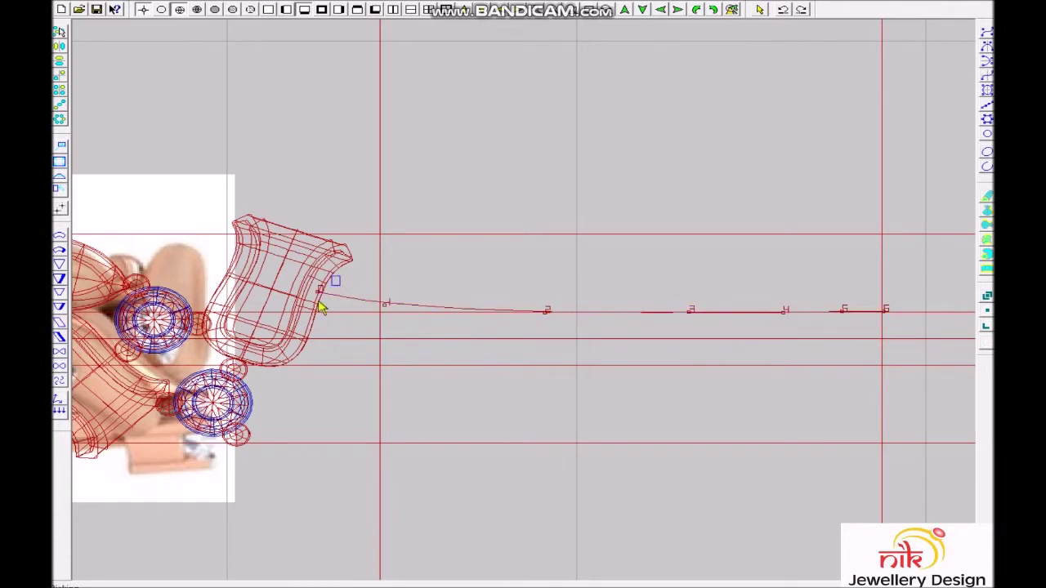
Step: Project the new shank curve onto the model
right_click(879, 338)
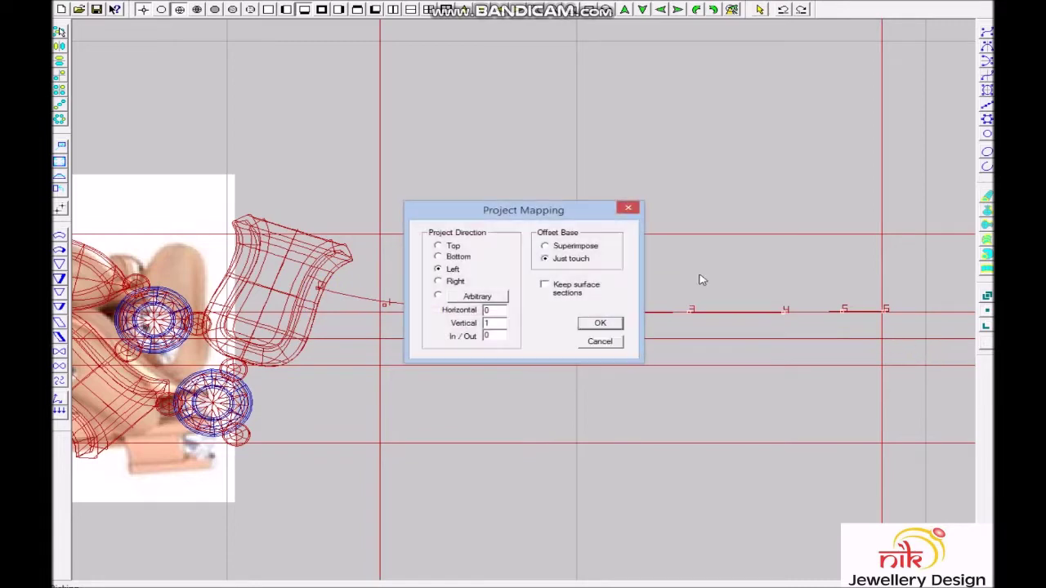
left_click(438, 246)
left_click(600, 323)
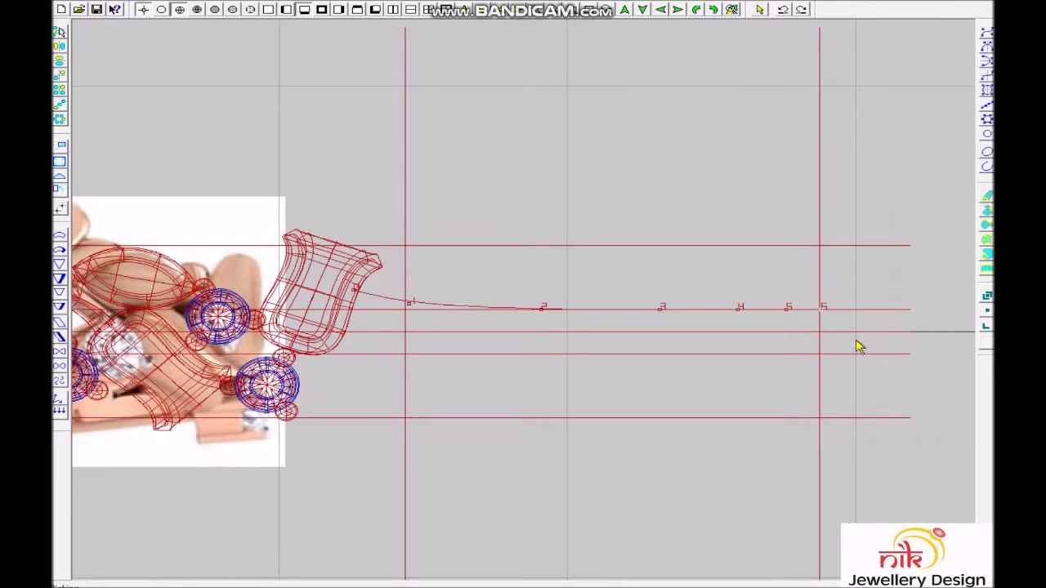
right_click(858, 346)
left_click(597, 322)
scroll(433, 303, "up", 4)
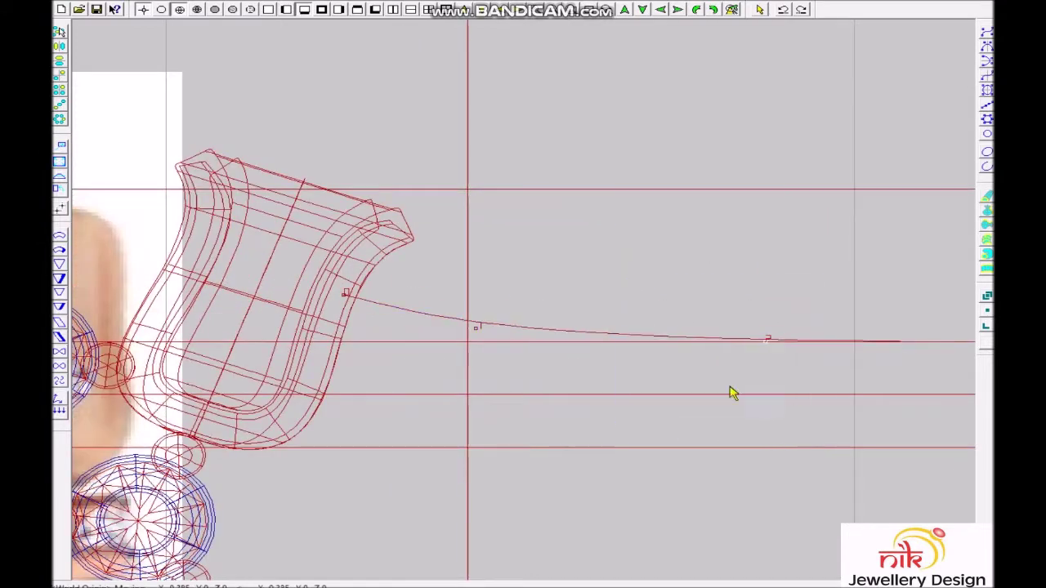
Step: Add a second shank curve at the lower stone and adjust its control point
left_click(412, 309)
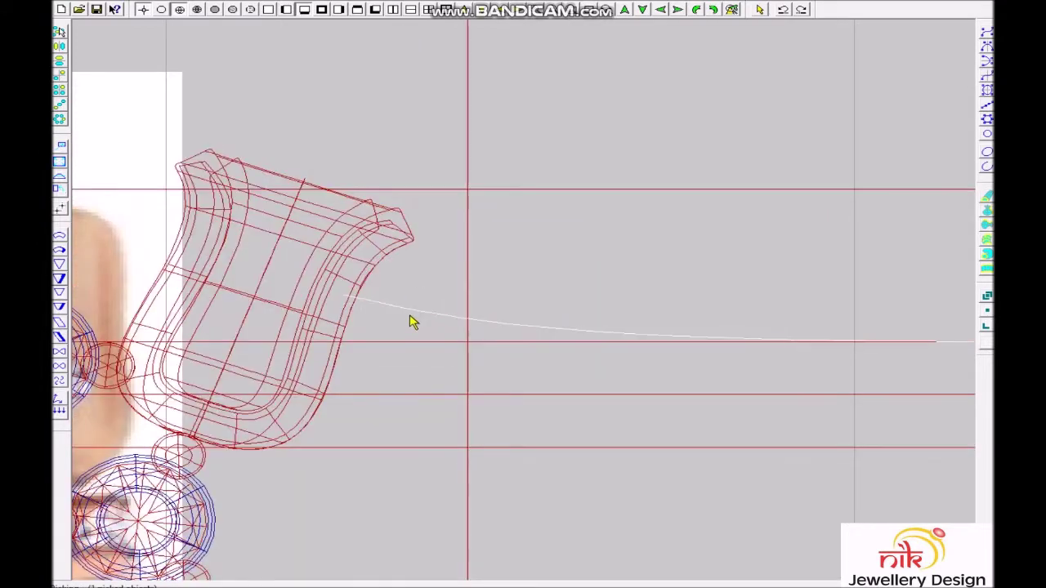
left_click_drag(378, 474, 315, 518)
scroll(368, 490, "down", 2)
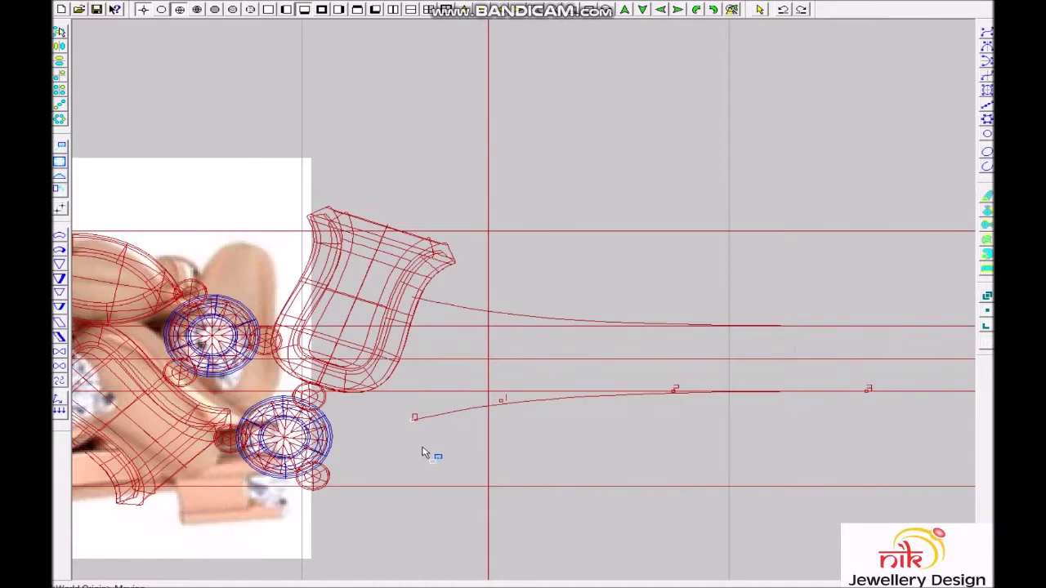
left_click(414, 421)
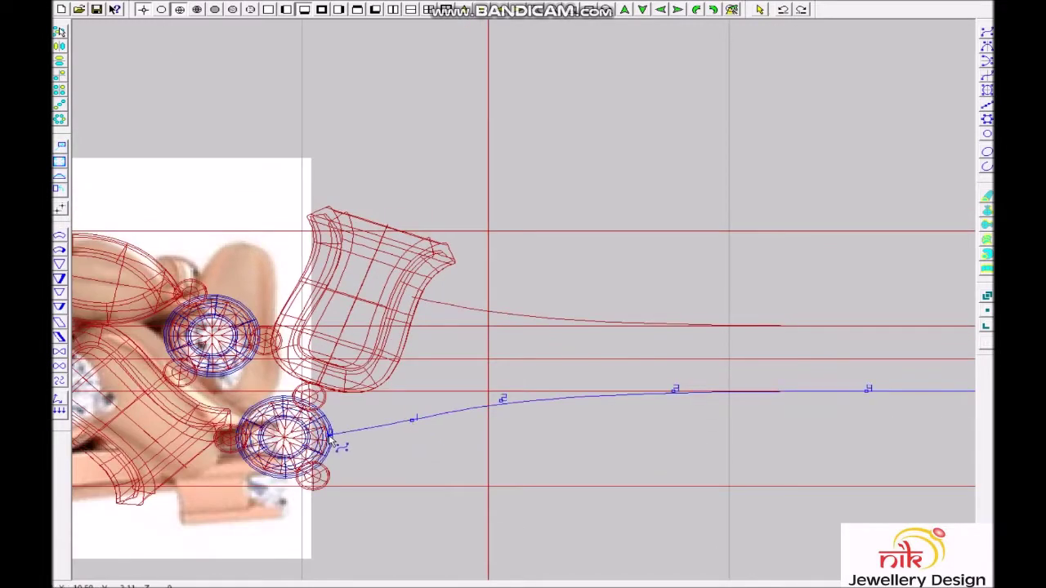
scroll(434, 490, "up", 5)
scroll(660, 296, "down", 3)
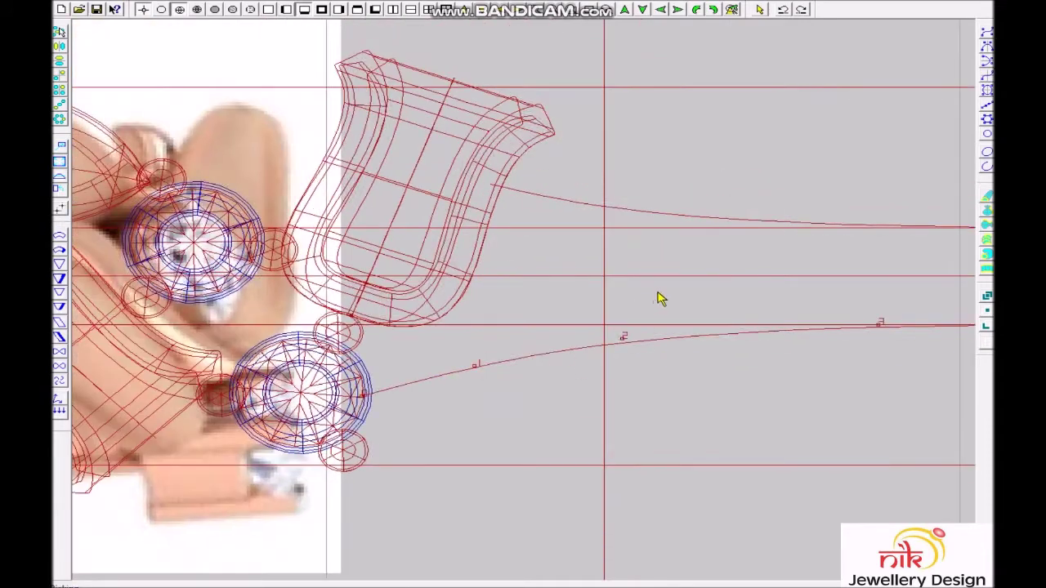
left_click(750, 347)
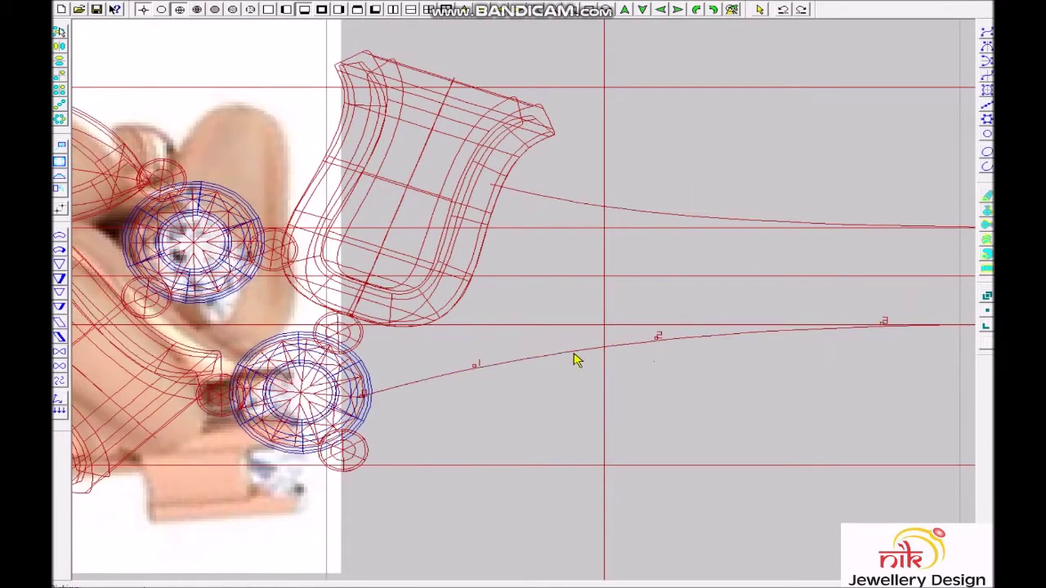
Step: Make two sets of parallel offset copies of the upper and lower shank curves
left_click(511, 367)
left_click(545, 207)
scroll(618, 444, "down", 1)
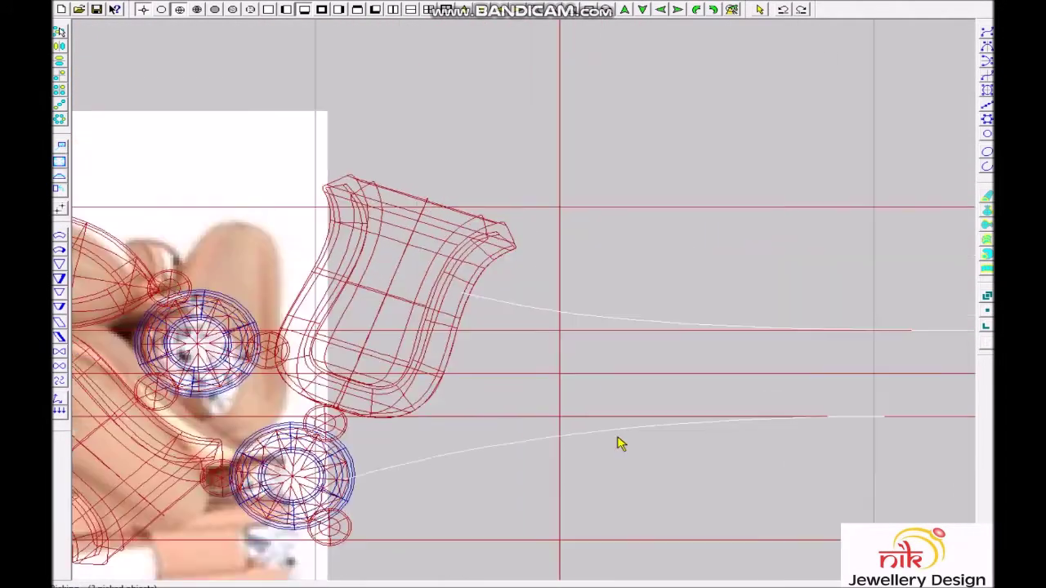
key("Return")
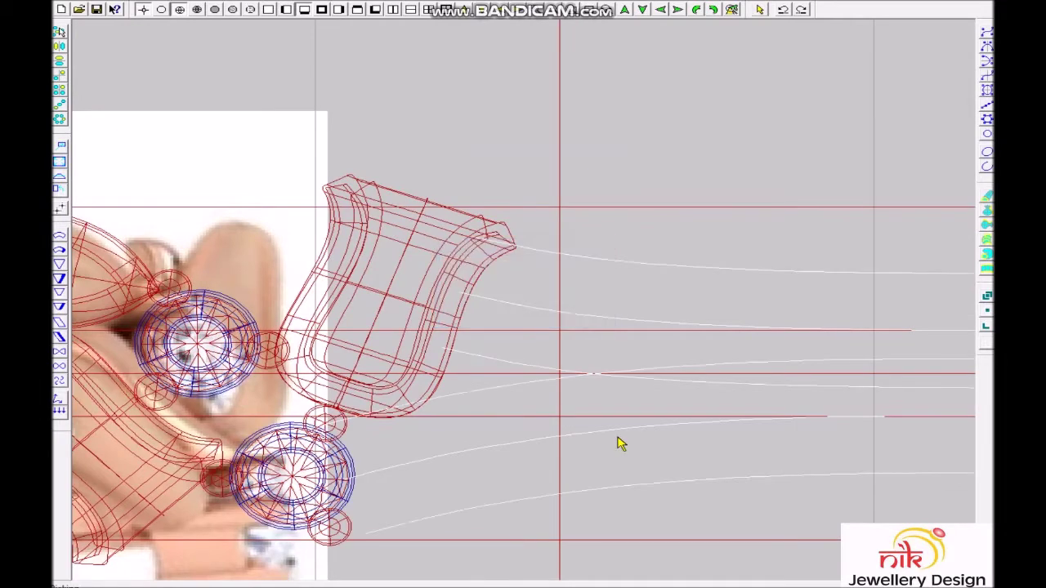
key("Return")
key("Return")
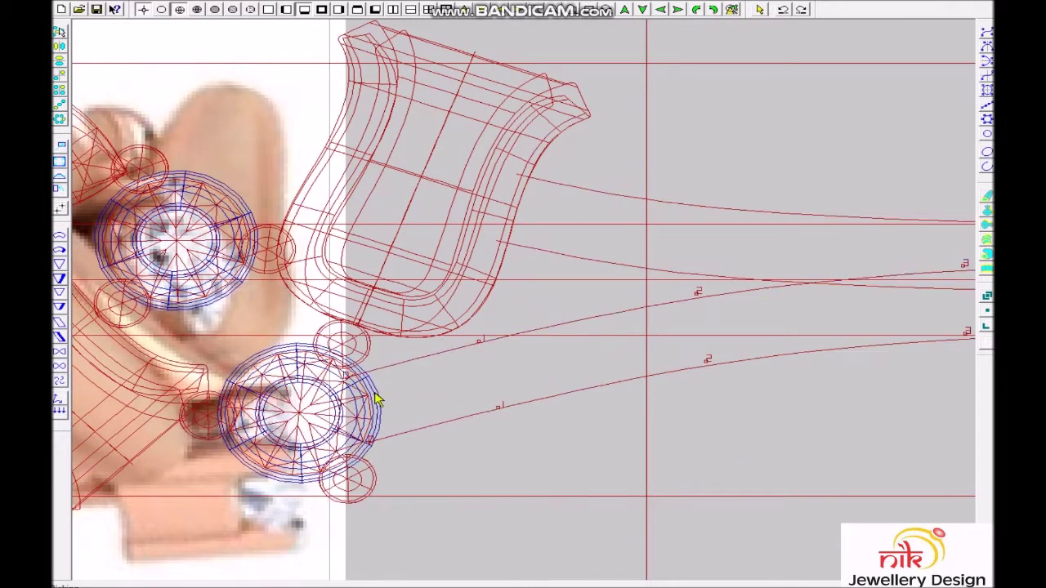
scroll(450, 488, "up", 2)
scroll(527, 303, "down", 1)
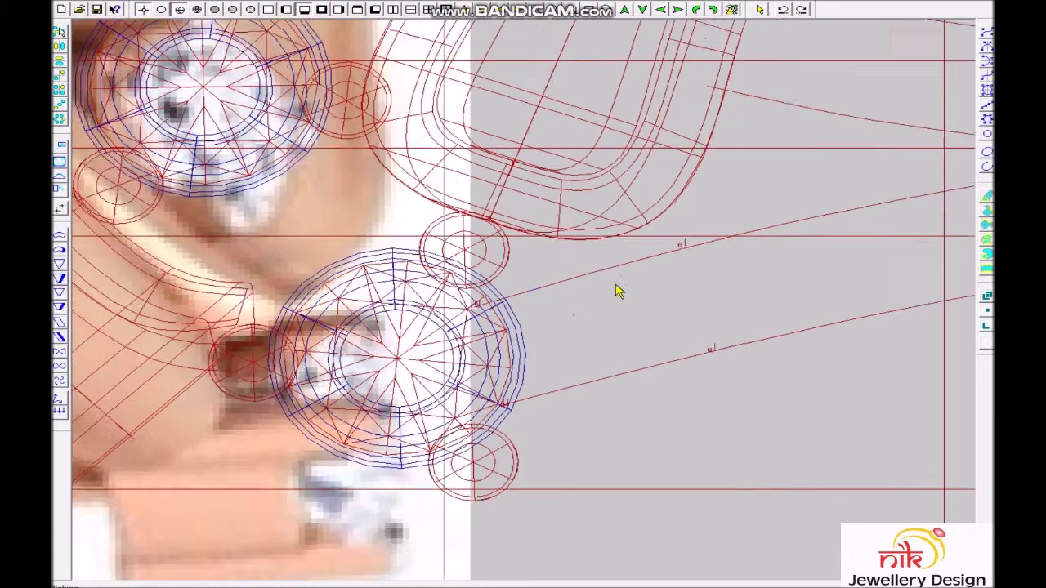
scroll(801, 289, "down", 1)
scroll(754, 233, "down", 1)
scroll(479, 275, "up", 1)
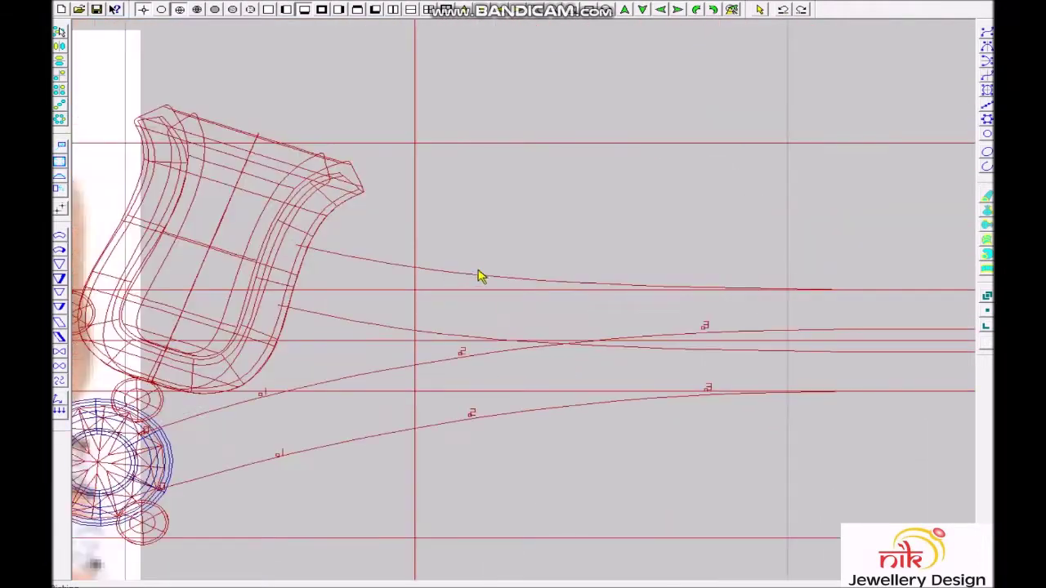
key("Escape")
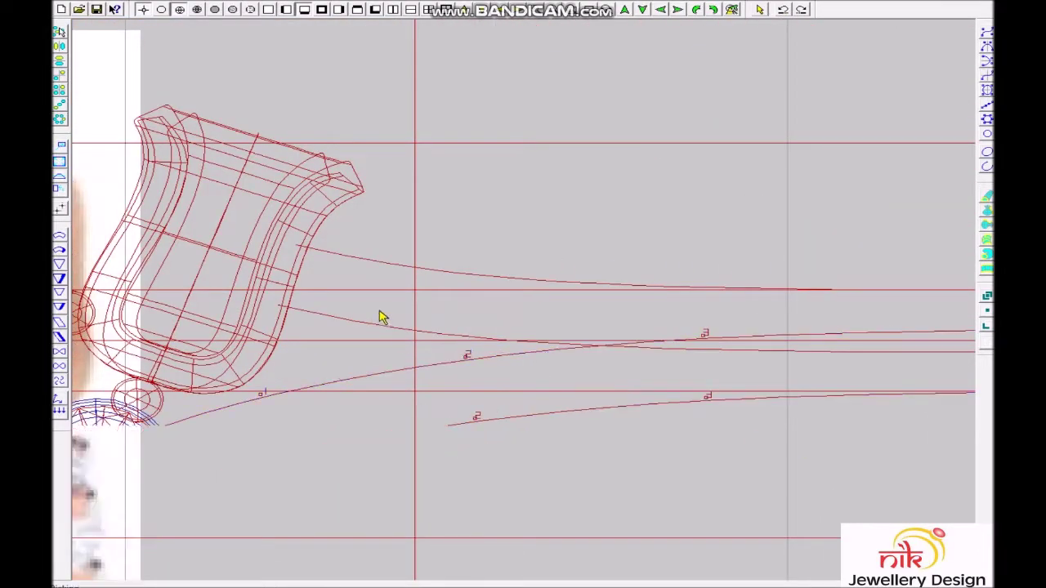
Step: Raise the left and middle points of the upper two curves
left_click_drag(350, 332, 406, 193)
left_click_drag(264, 342, 493, 271)
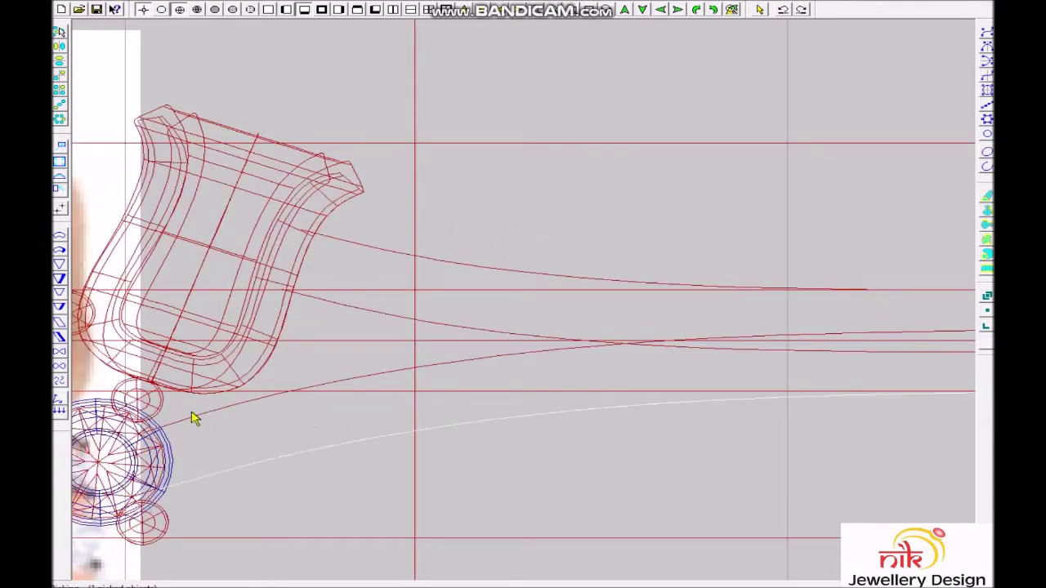
scroll(194, 420, "up", 5)
scroll(690, 343, "down", 3)
Step: Mirror the four guide curves onto the ring's left side
left_click(490, 387)
left_click(629, 292)
left_click(646, 192)
left_click(670, 112)
scroll(689, 222, "down", 2)
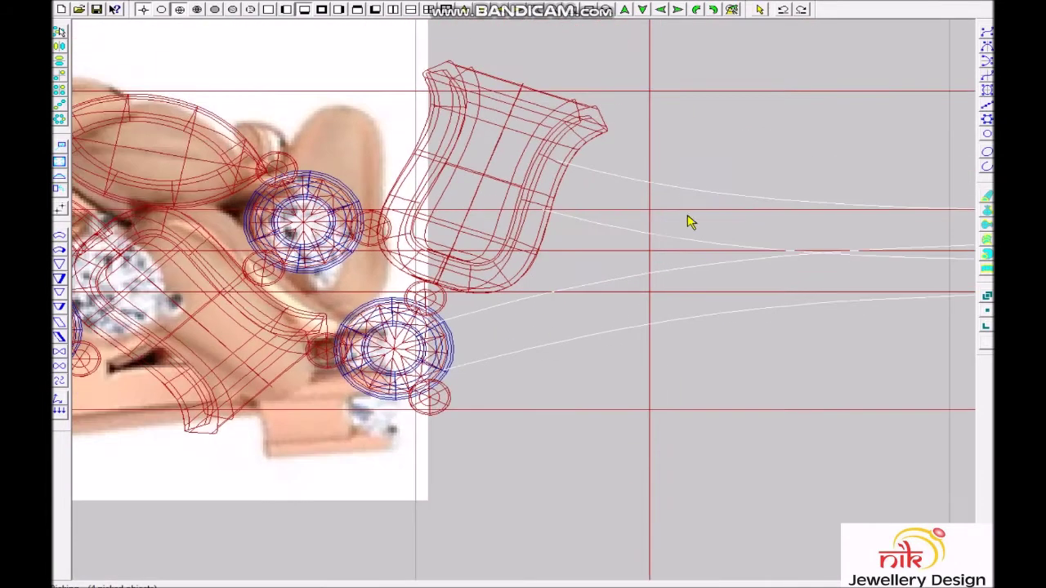
scroll(689, 221, "down", 4)
scroll(602, 467, "up", 2)
key("ctrl+m")
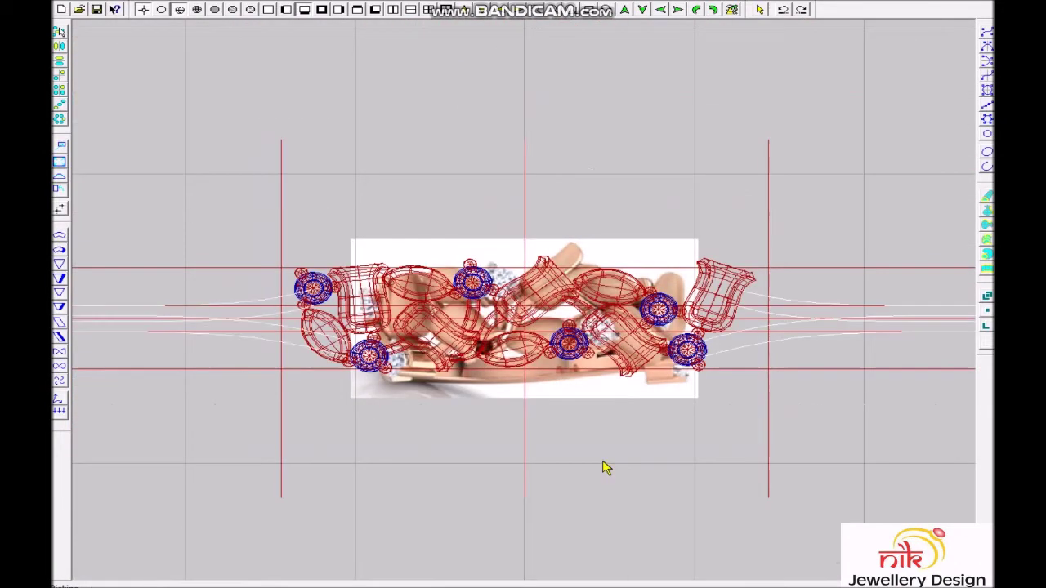
Step: Edit the Extend value, shorten the rounded-rectangle profile, and confirm the rail surface settings
scroll(331, 352, "down", 1)
left_click_drag(353, 222, 72, 399)
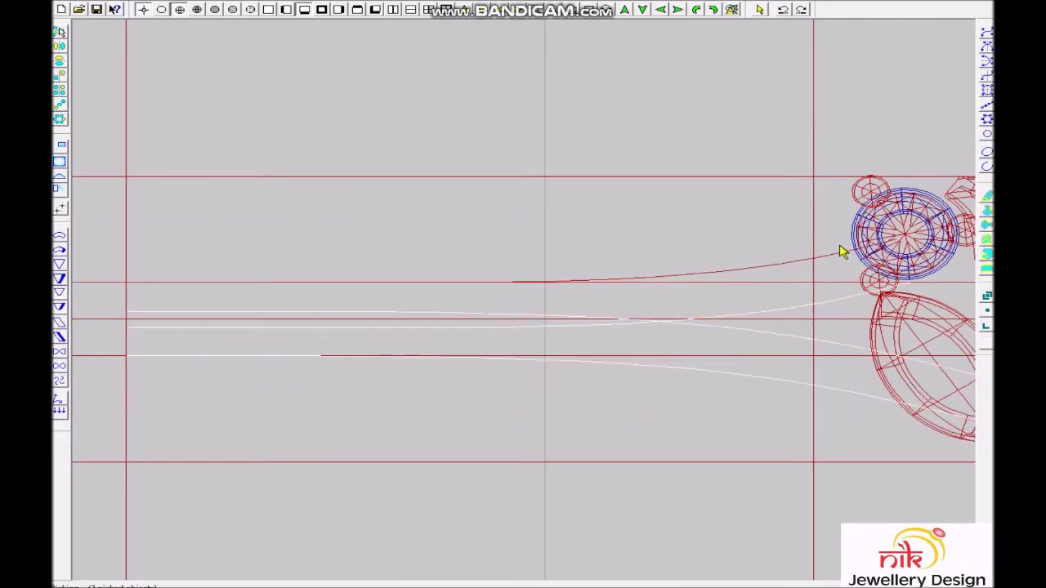
scroll(525, 170, "down", 2)
scroll(483, 373, "up", 2)
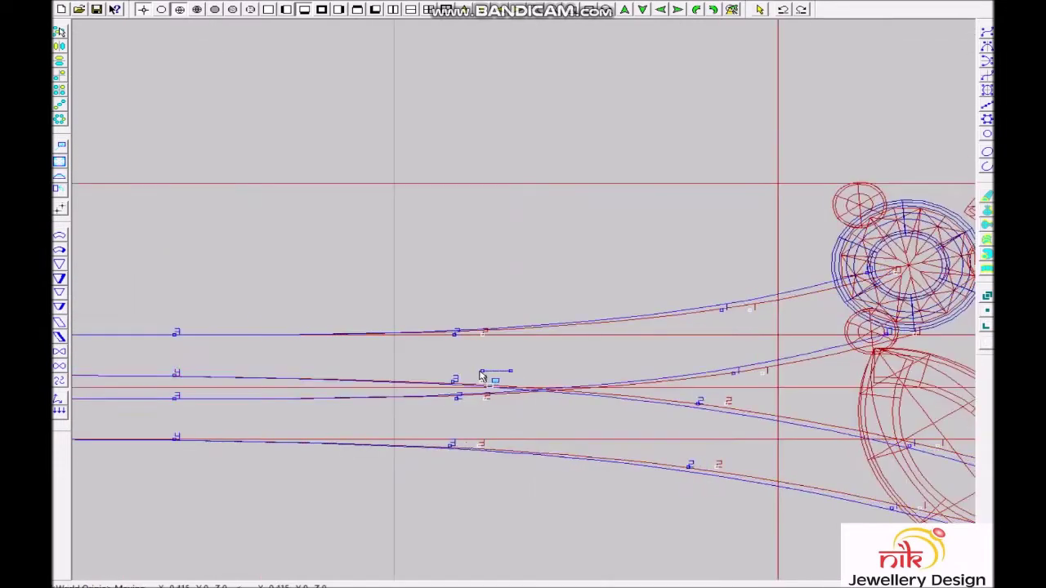
scroll(558, 454, "down", 1)
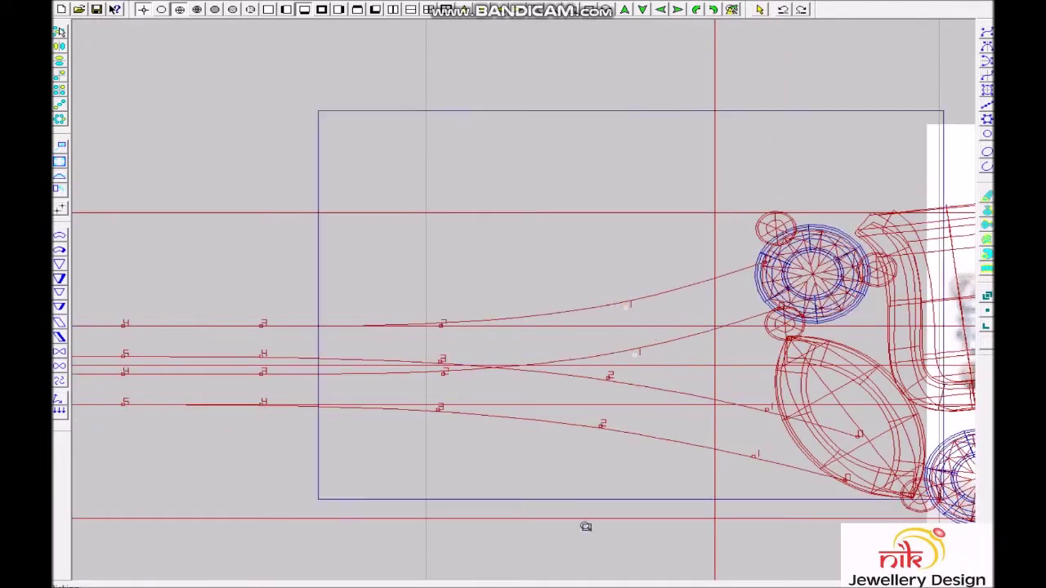
scroll(599, 472, "up", 1)
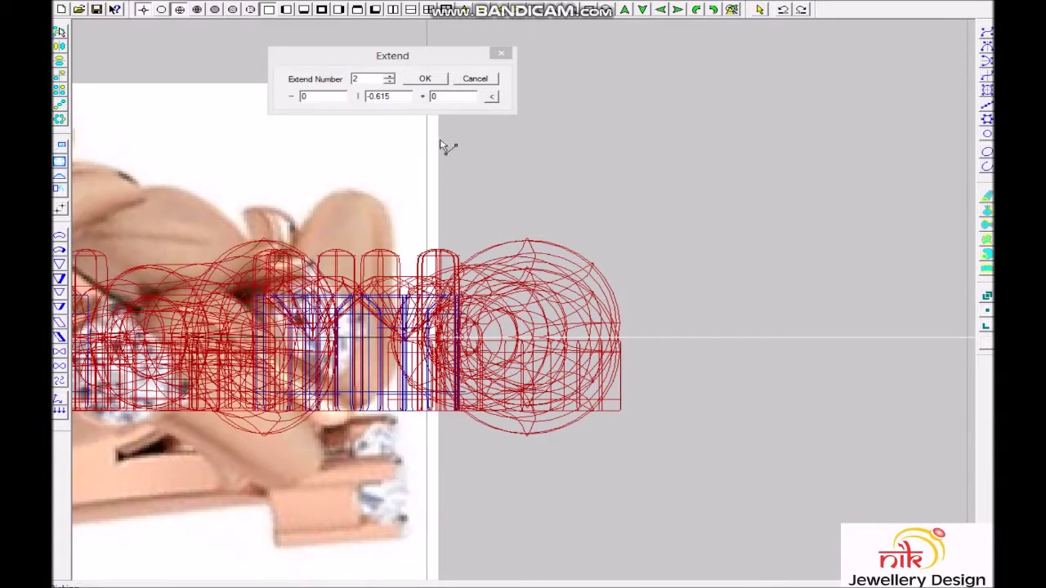
left_click(440, 145)
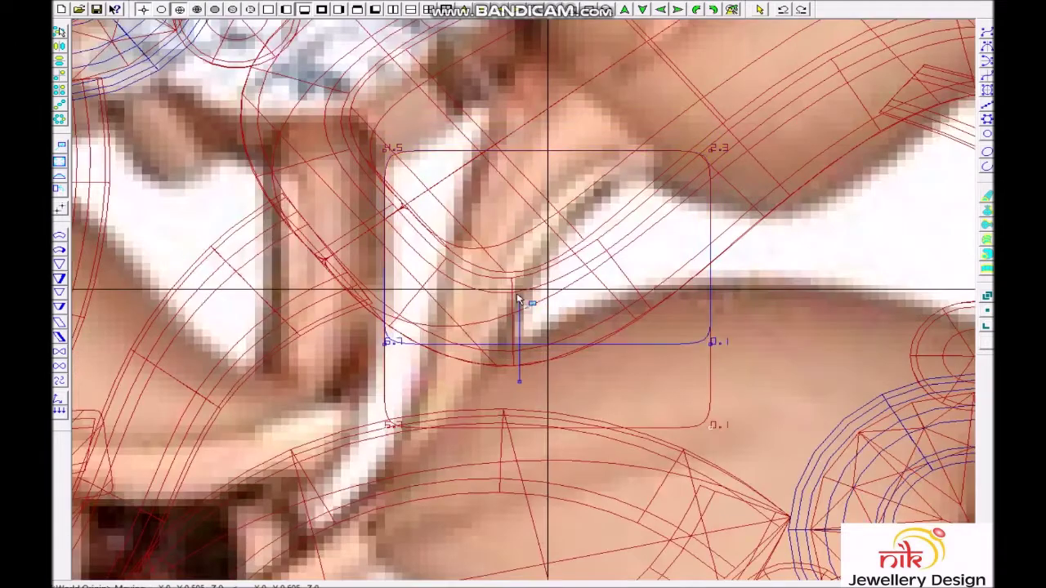
left_click(517, 299)
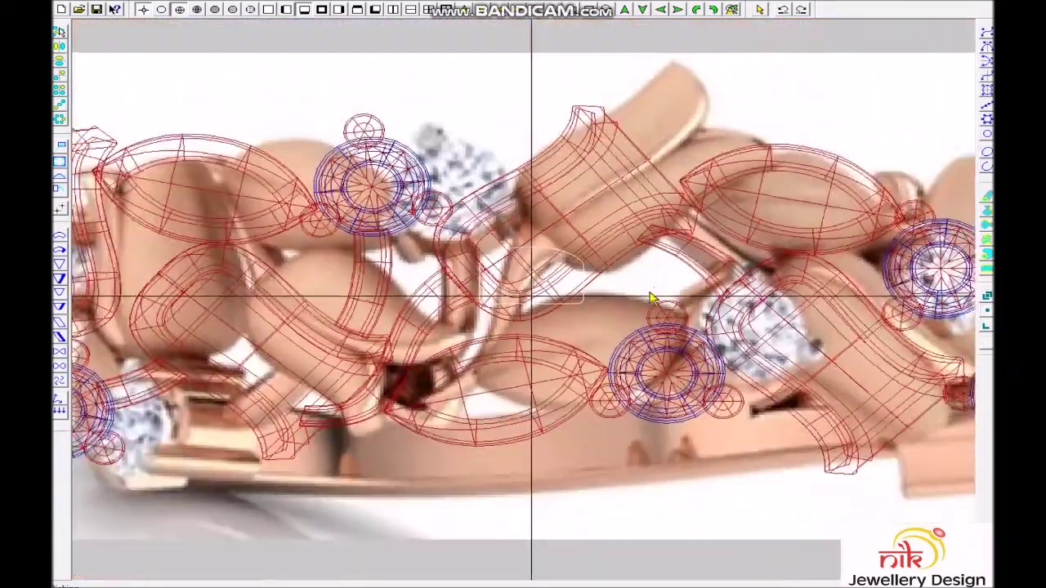
key("Return")
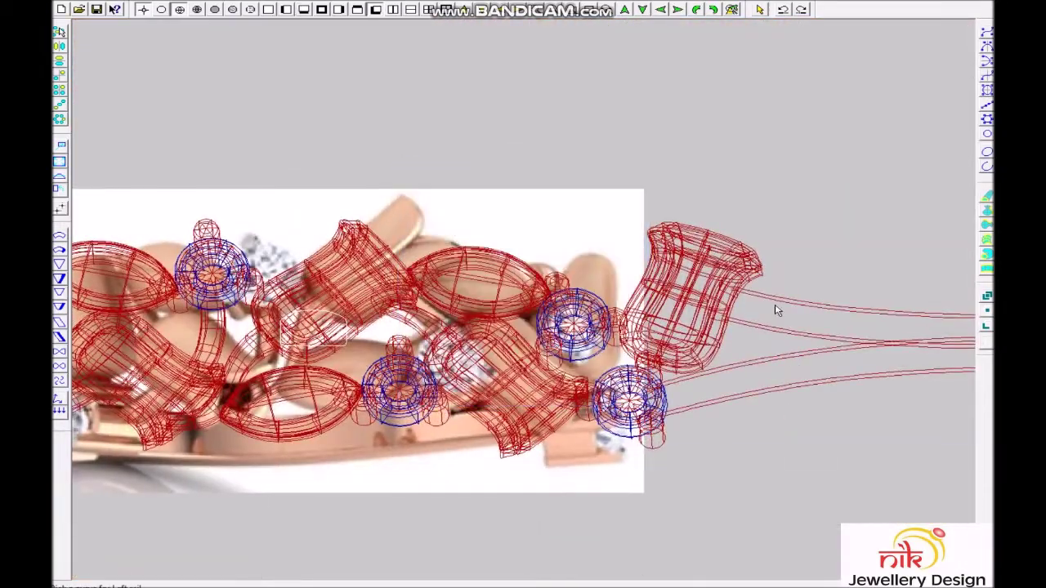
Step: Pick the first rail and confirm to generate the split-shank band surfaces
left_click(347, 327)
key("Return")
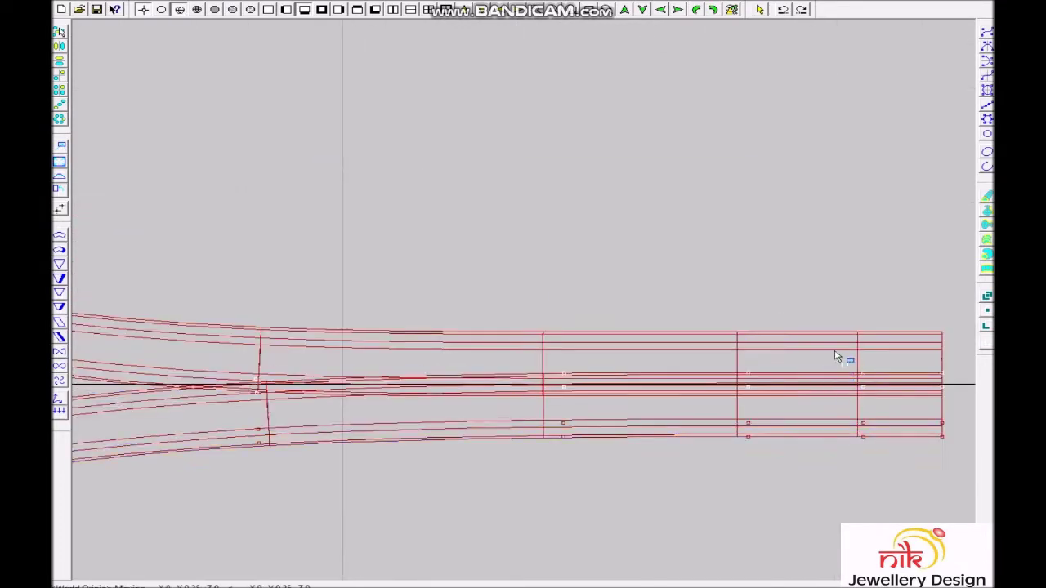
Step: Window-select the control points at the shank end and raise those curves upward
left_click_drag(395, 345, 256, 408)
left_click_drag(659, 394, 660, 352)
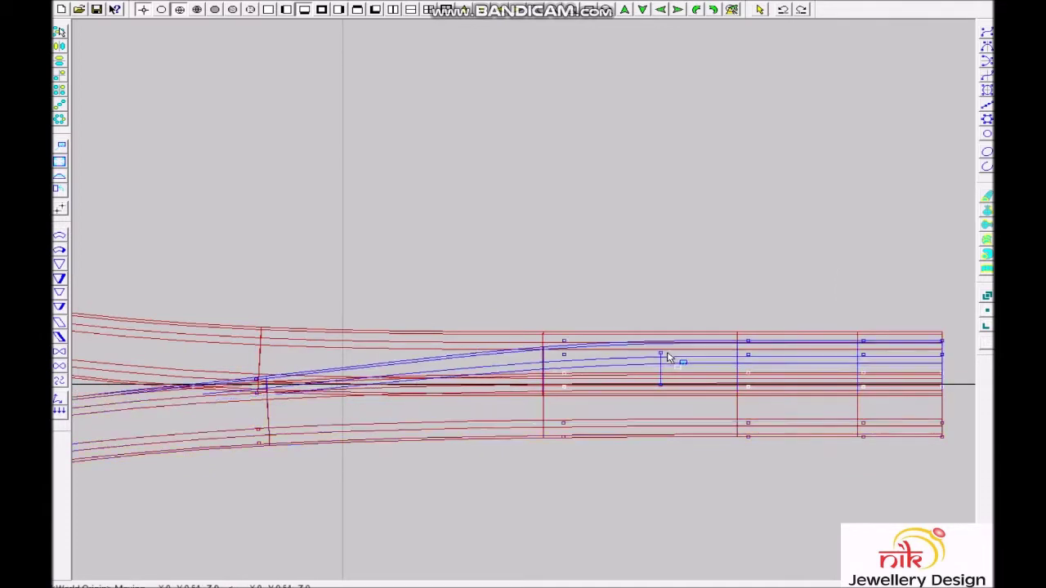
scroll(740, 331, "up", 3)
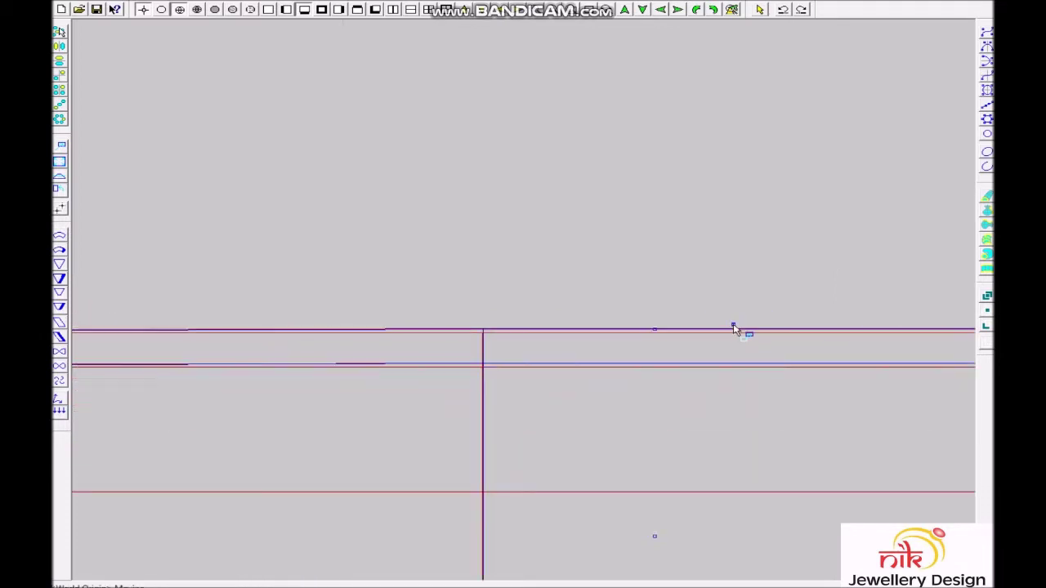
scroll(572, 320, "down", 3)
scroll(468, 368, "up", 2)
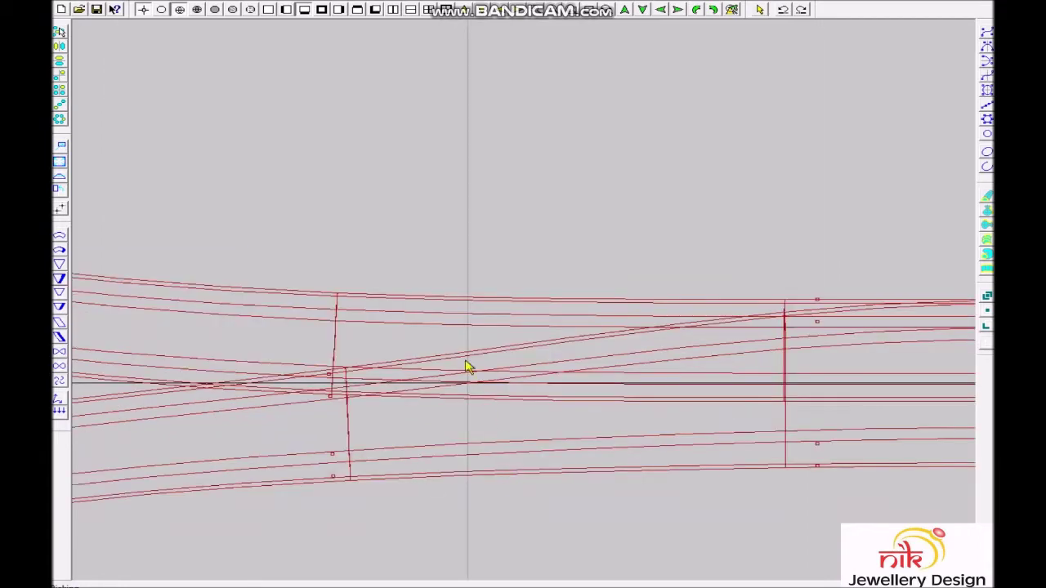
scroll(665, 361, "down", 3)
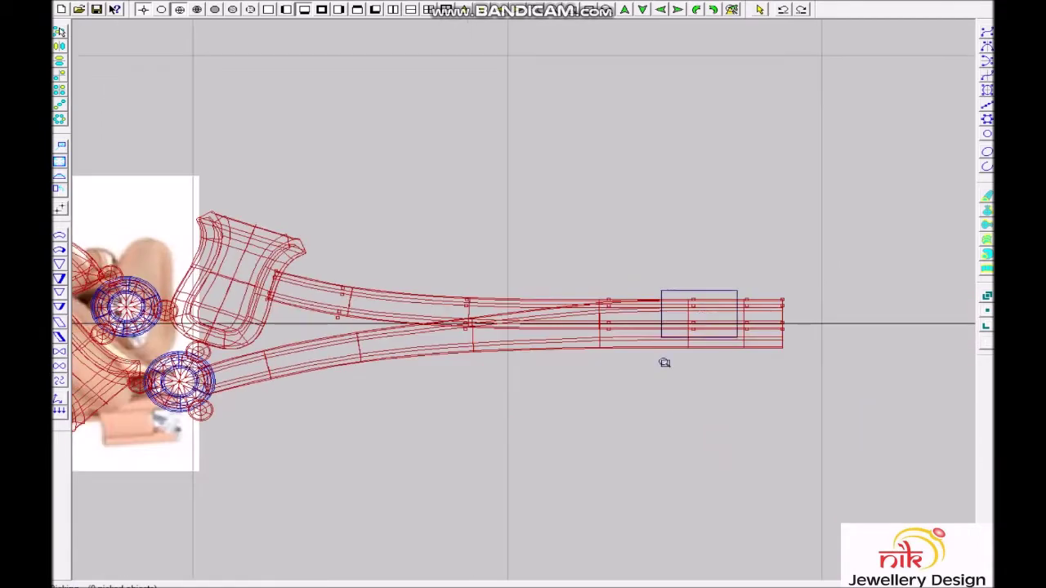
scroll(190, 311, "up", 3)
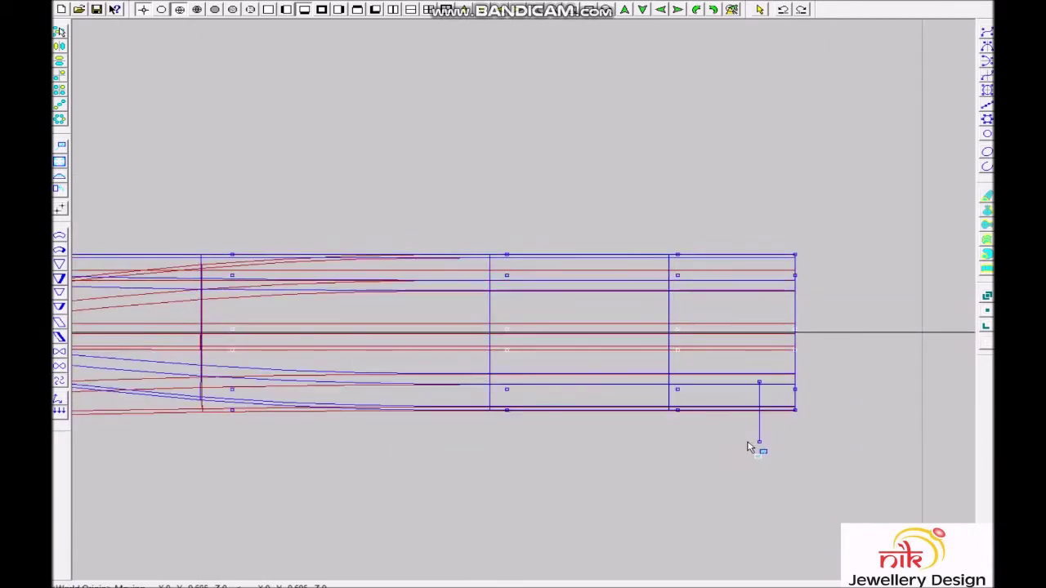
scroll(324, 336, "down", 2)
scroll(572, 322, "up", 2)
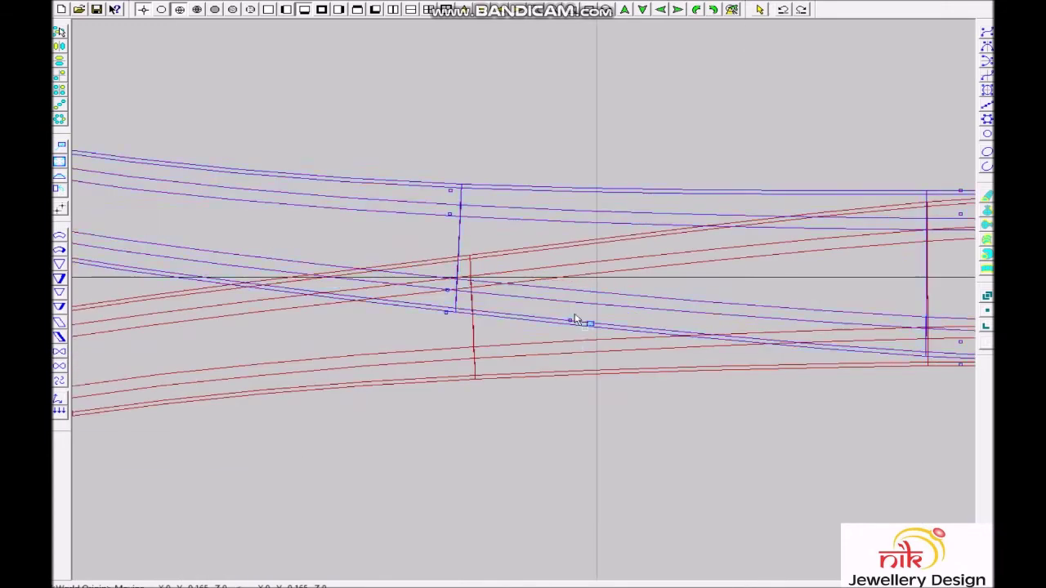
scroll(588, 310, "down", 1)
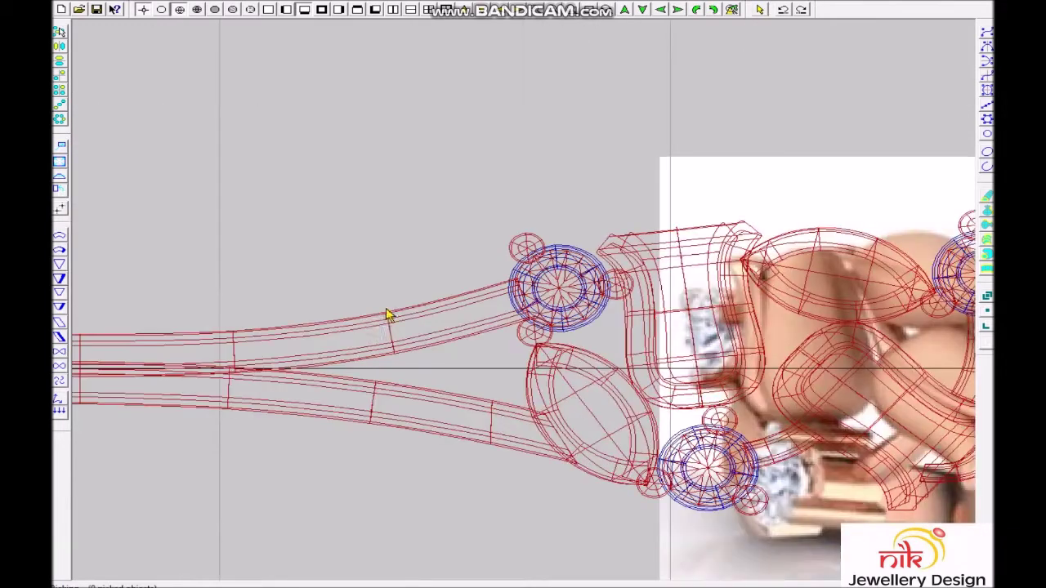
scroll(592, 397, "up", 3)
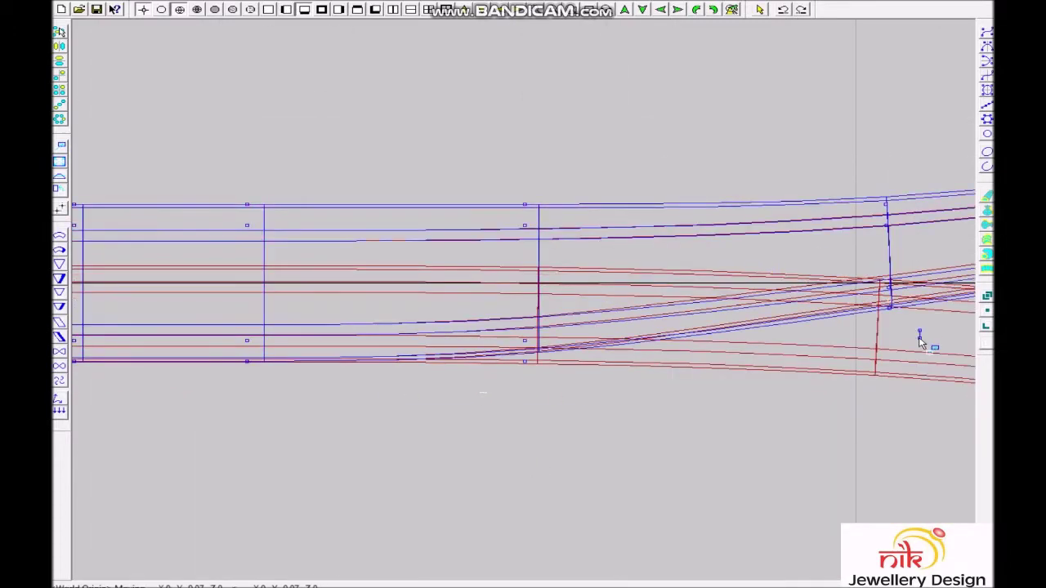
scroll(808, 302, "down", 2)
Step: Shift the band part to the left and zoom out to check both shank halves
left_click_drag(812, 303, 181, 309)
scroll(479, 381, "up", 3)
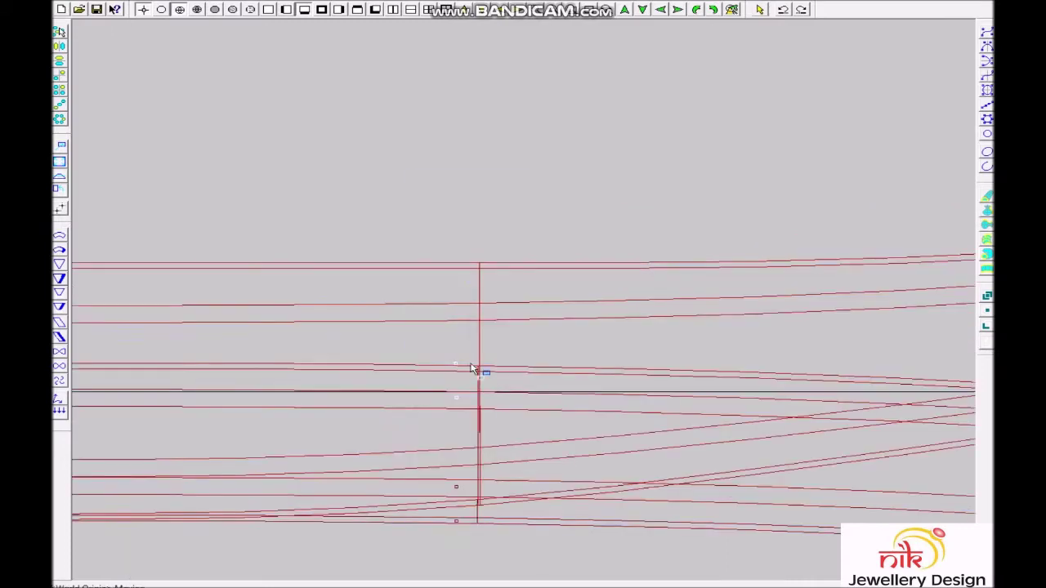
scroll(821, 366, "down", 2)
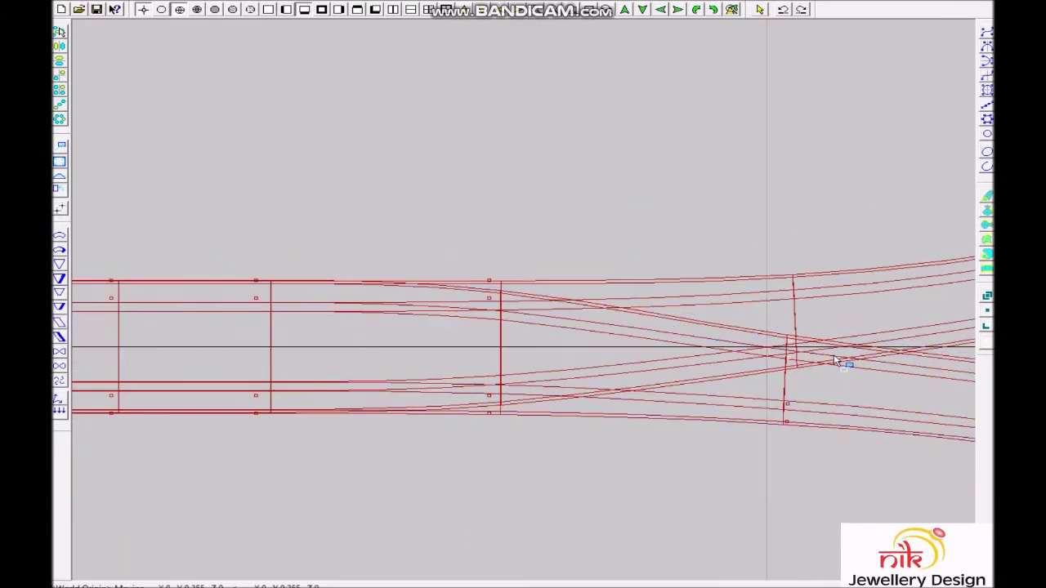
scroll(835, 360, "down", 2)
scroll(719, 301, "down", 1)
scroll(670, 306, "down", 1)
scroll(609, 327, "down", 1)
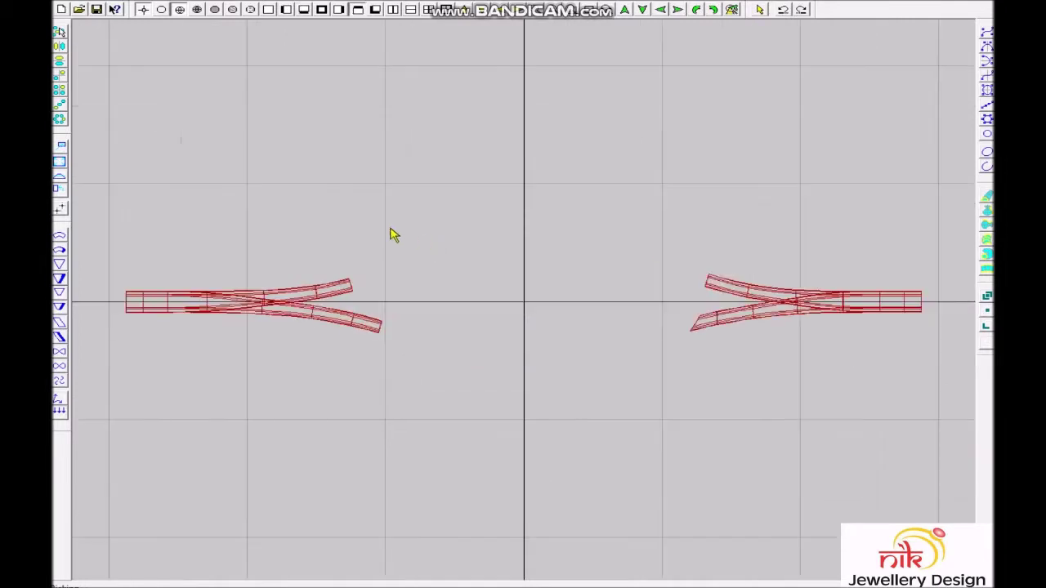
Step: Show the band as a wireframe and select its top edge curve to inspect it
scroll(241, 299, "up", 3)
scroll(431, 320, "up", 1)
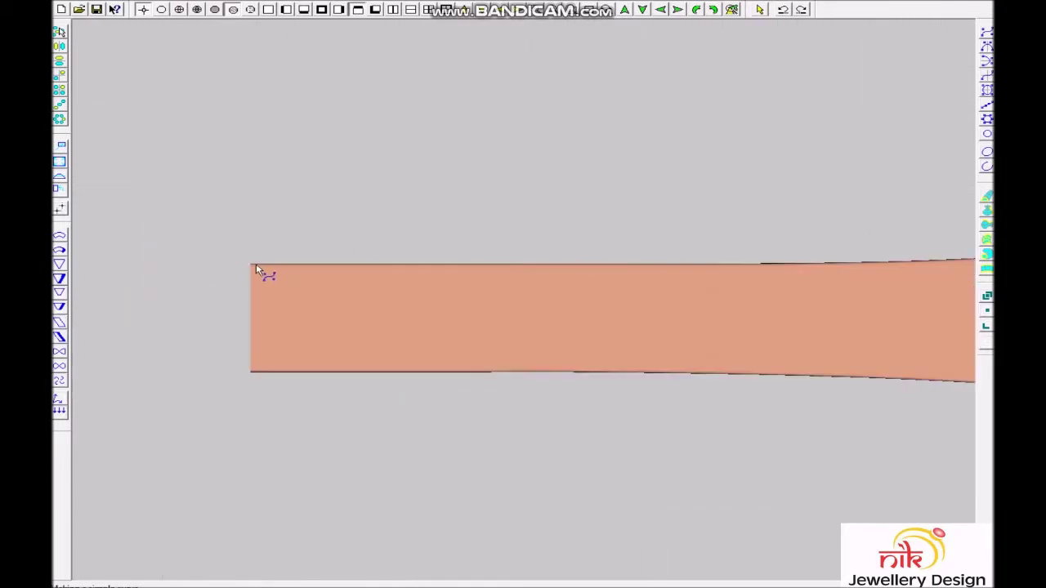
key("ctrl+w")
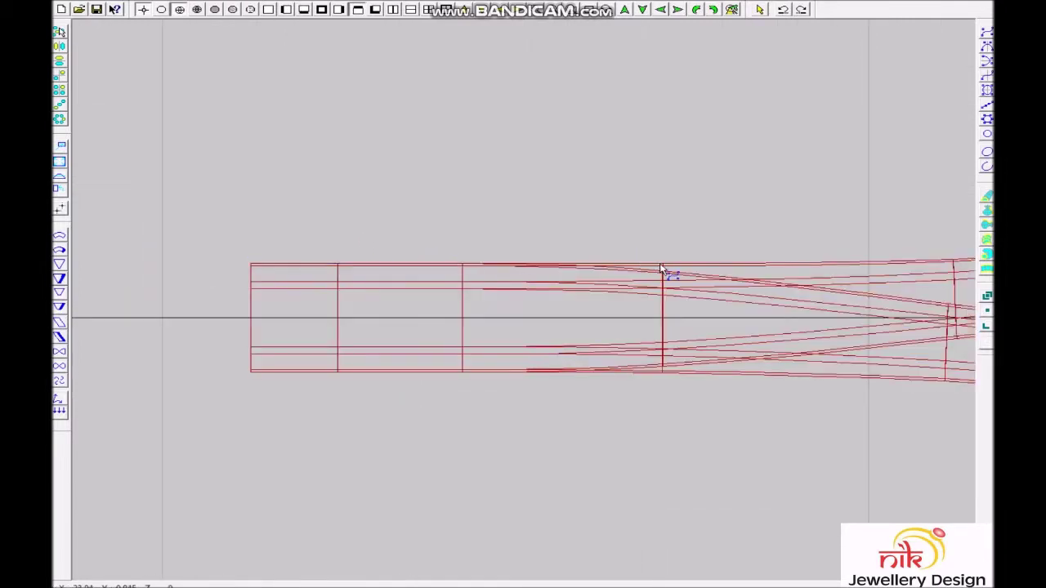
left_click(662, 268)
scroll(741, 283, "down", 1)
middle_click_drag(821, 279, 631, 356)
Step: Return the band to shaded display and zoom back out to the full model
scroll(632, 355, "up", 2)
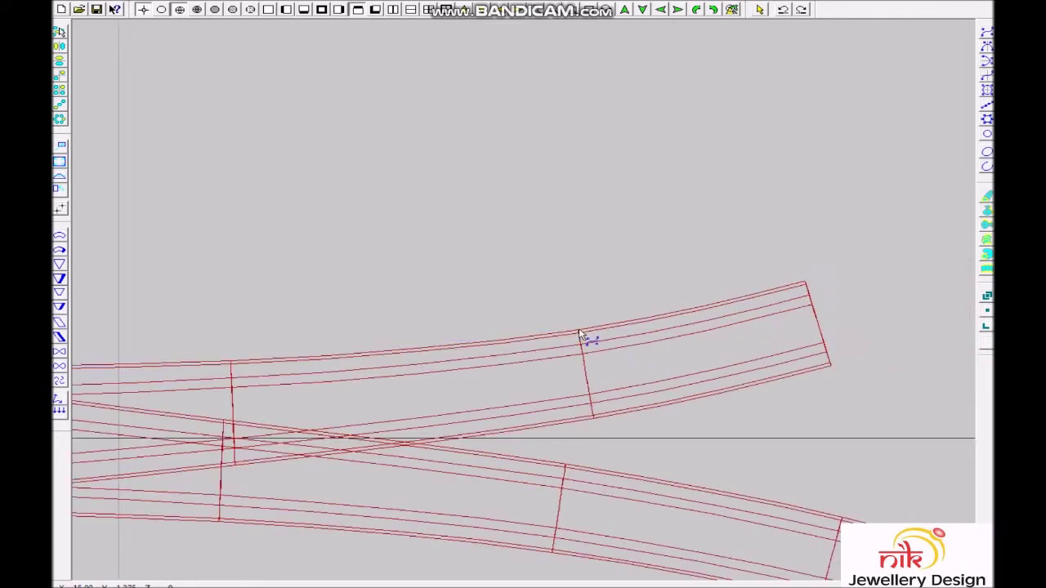
scroll(804, 282, "down", 1)
scroll(741, 319, "up", 2)
key("ctrl+w")
key("ctrl+w")
scroll(597, 362, "down", 1)
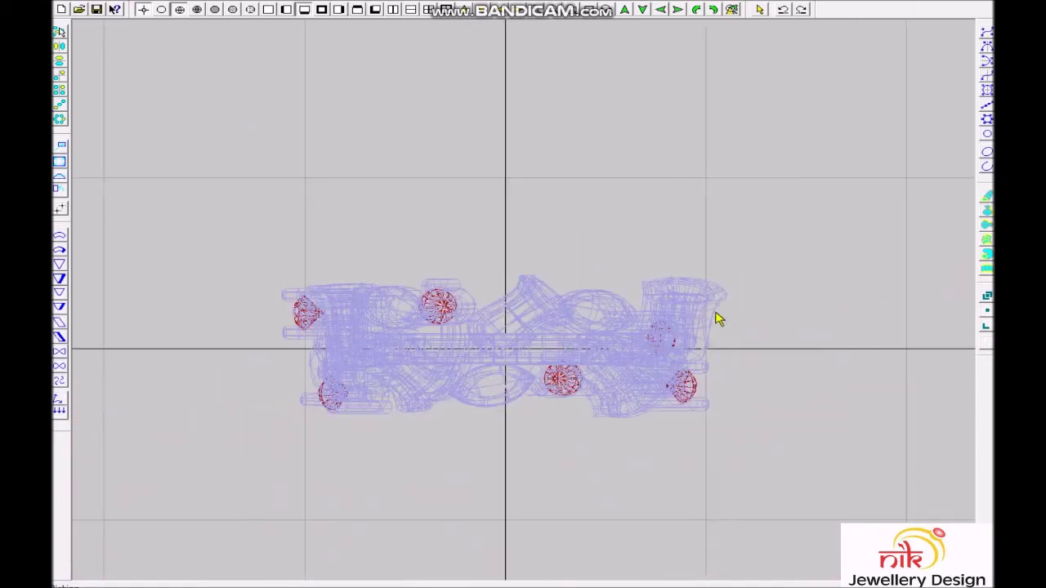
Step: Place rotated copies of the ring: front and side views at top, tilted lower left, top view lower right
middle_click_drag(469, 404, 670, 441)
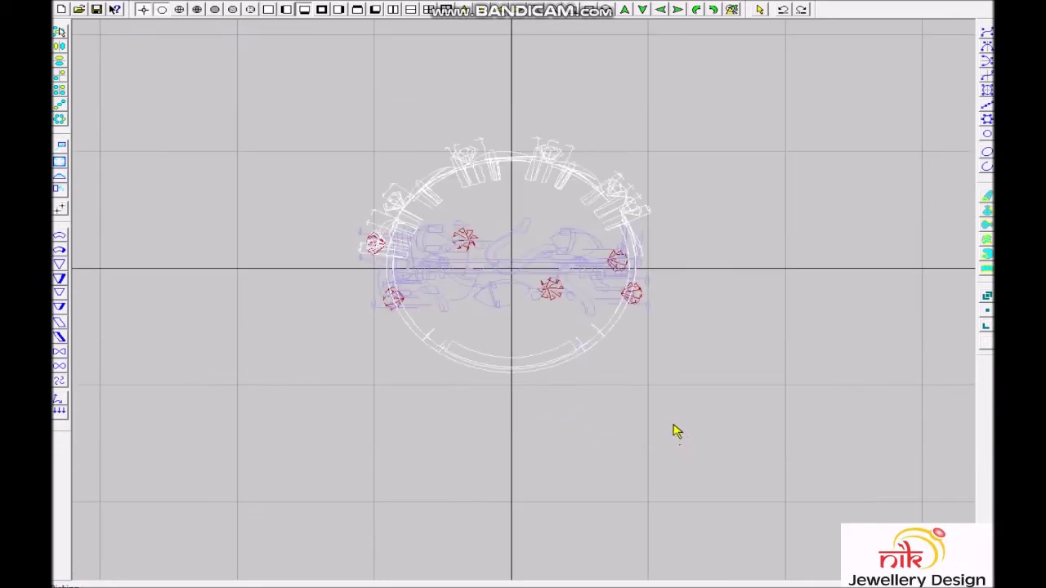
middle_click_drag(703, 437, 513, 305)
left_click(513, 305)
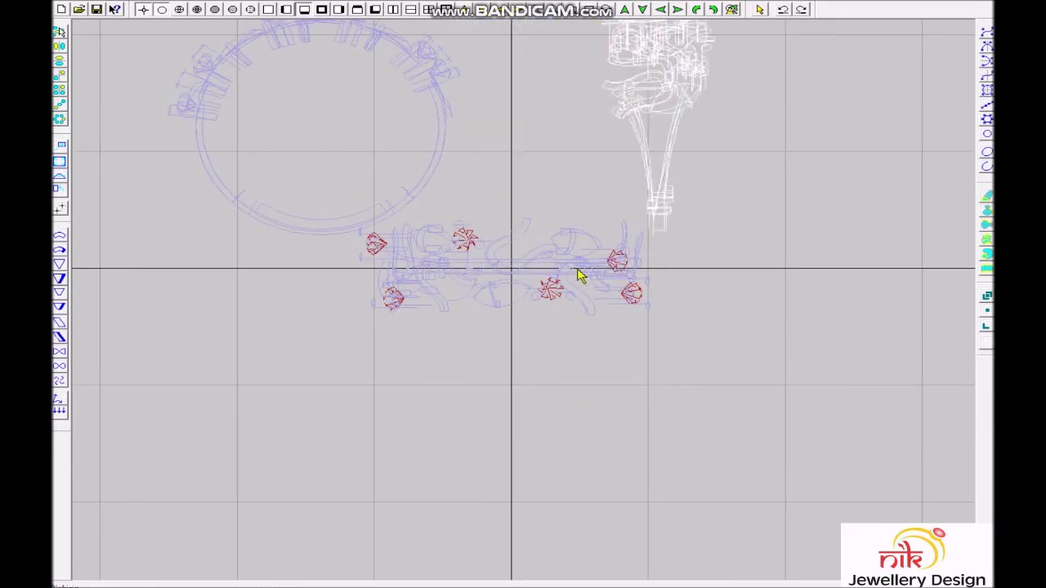
mouse_move(563, 428)
middle_mouse_down()
mouse_move(702, 381)
mouse_move(637, 360)
middle_mouse_up()
left_click(629, 286)
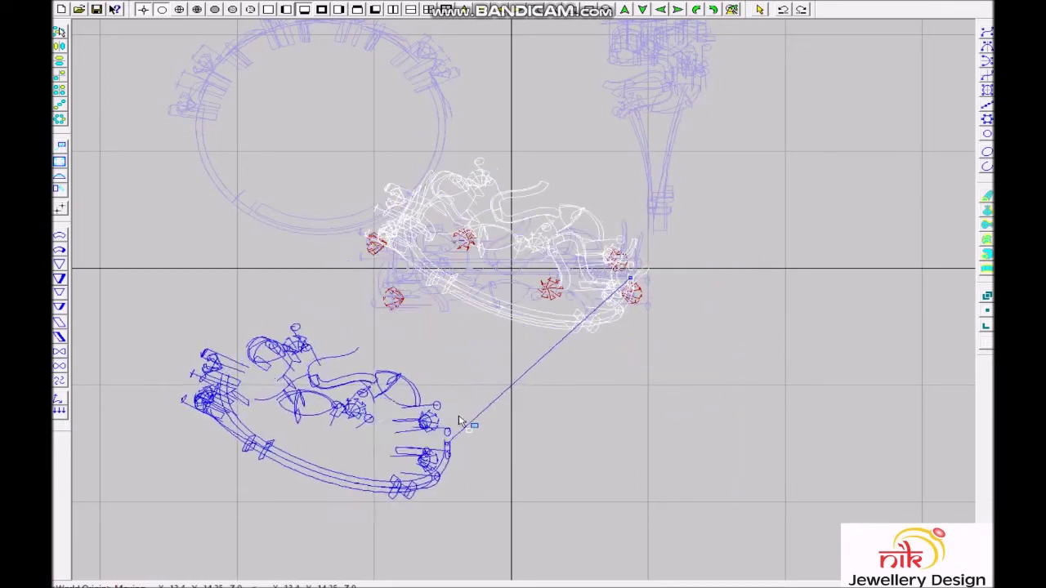
left_click(723, 408)
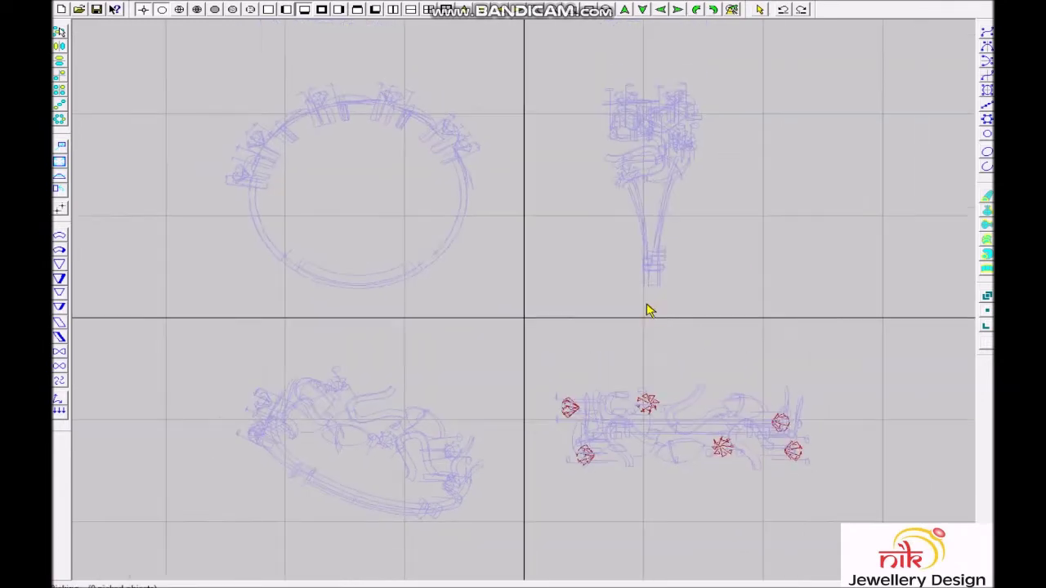
left_click(453, 258)
Step: Name the render output image NIKLRG0276 as a JPEG
type("NIKLRG0276.ba")
key("Tab")
key("Down")
key("Return")
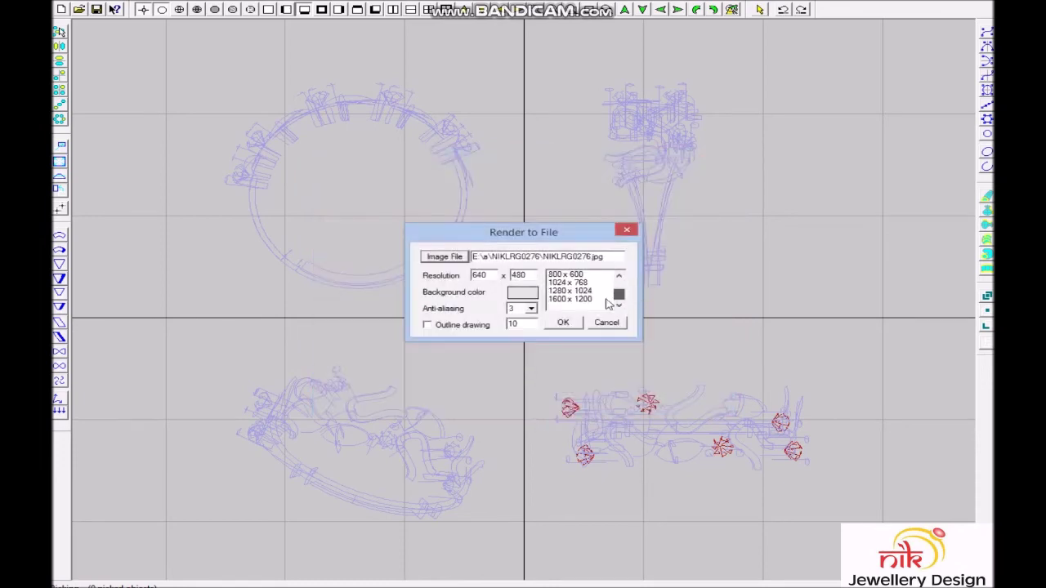
Step: Set a white background, render the 1600 x 1200 image, and close the preview
left_click(522, 292)
left_click(384, 372)
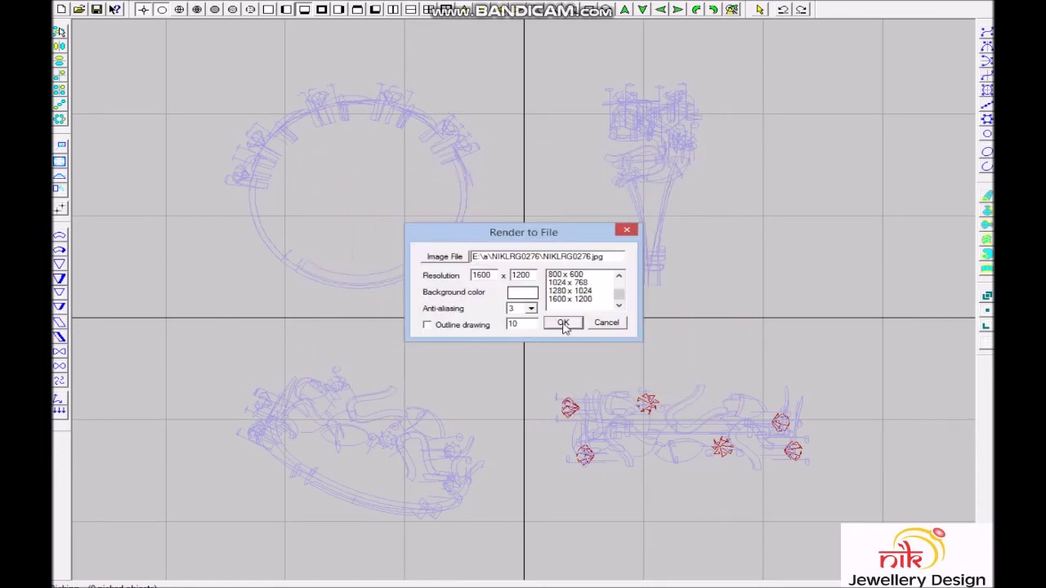
left_click(565, 325)
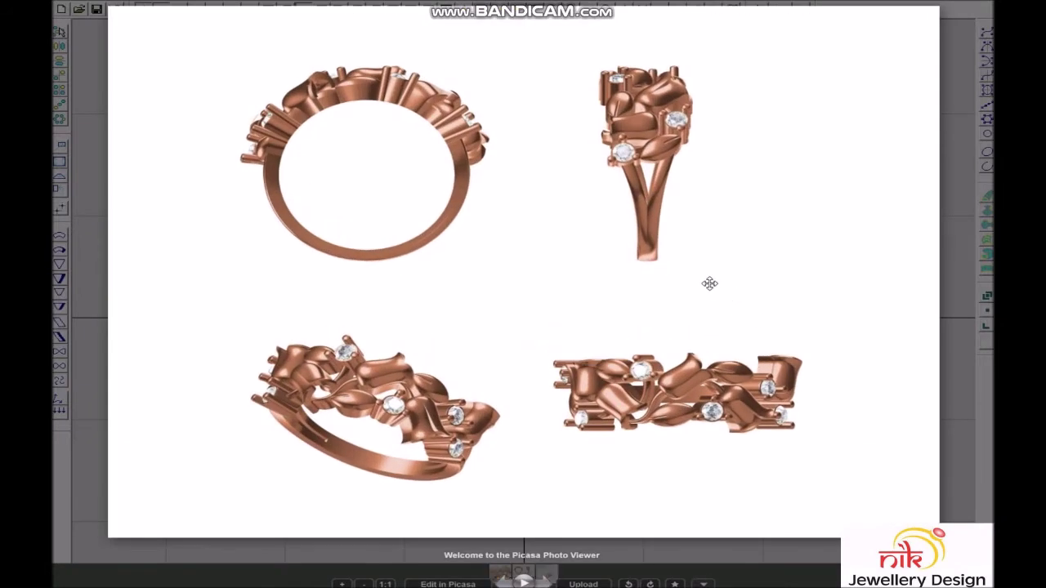
key("Escape")
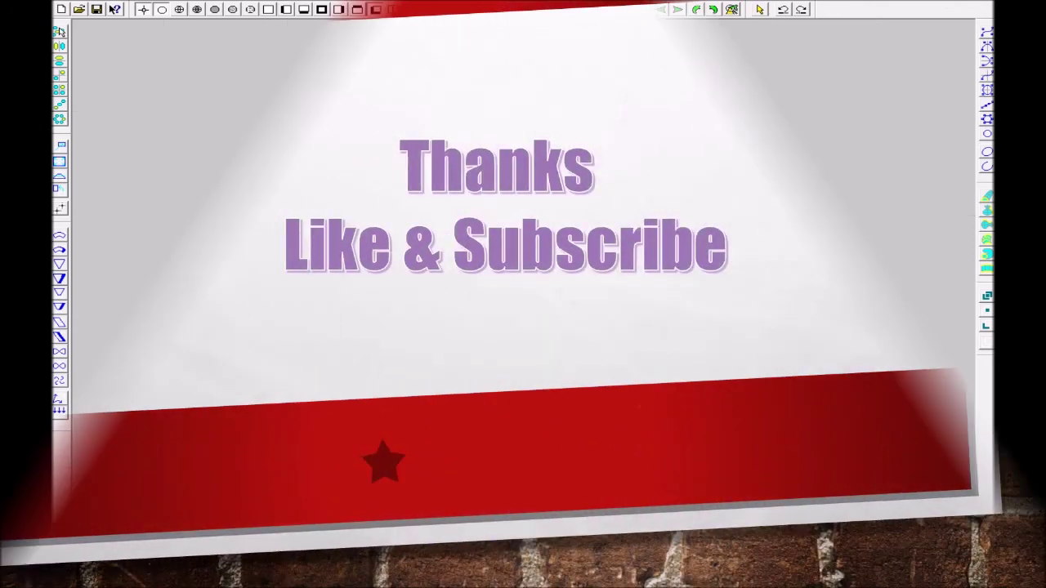